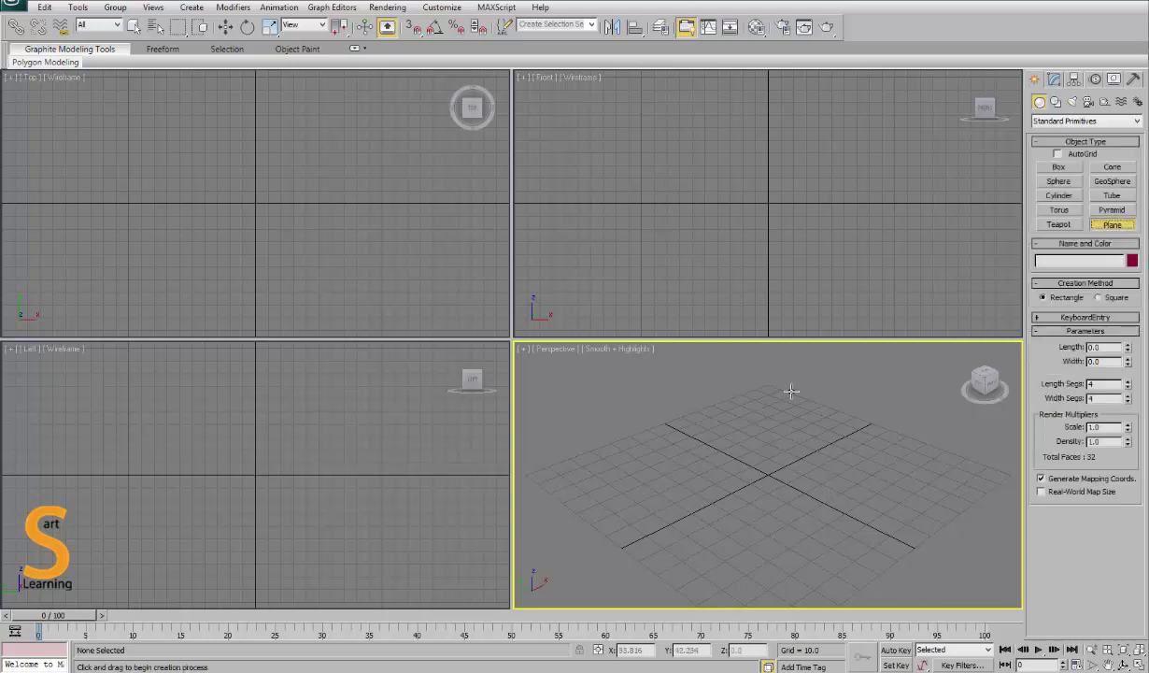
# Create a plane about 135 by 140 units centred on the grid and show it shaded with edged faces in a maximized Perspective view
pyautogui.moveTo(768, 385); pyautogui.dragTo(756, 651)
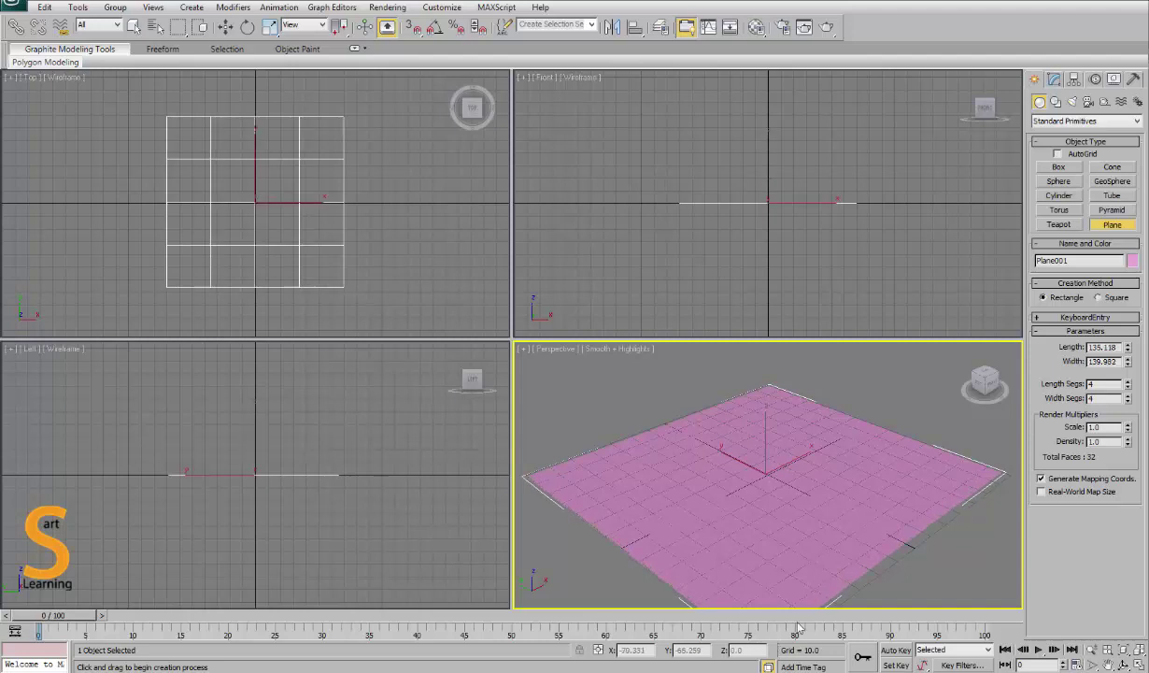
pyautogui.press('w')
pyautogui.hotkey('alt', 'w')
pyautogui.press('F3')
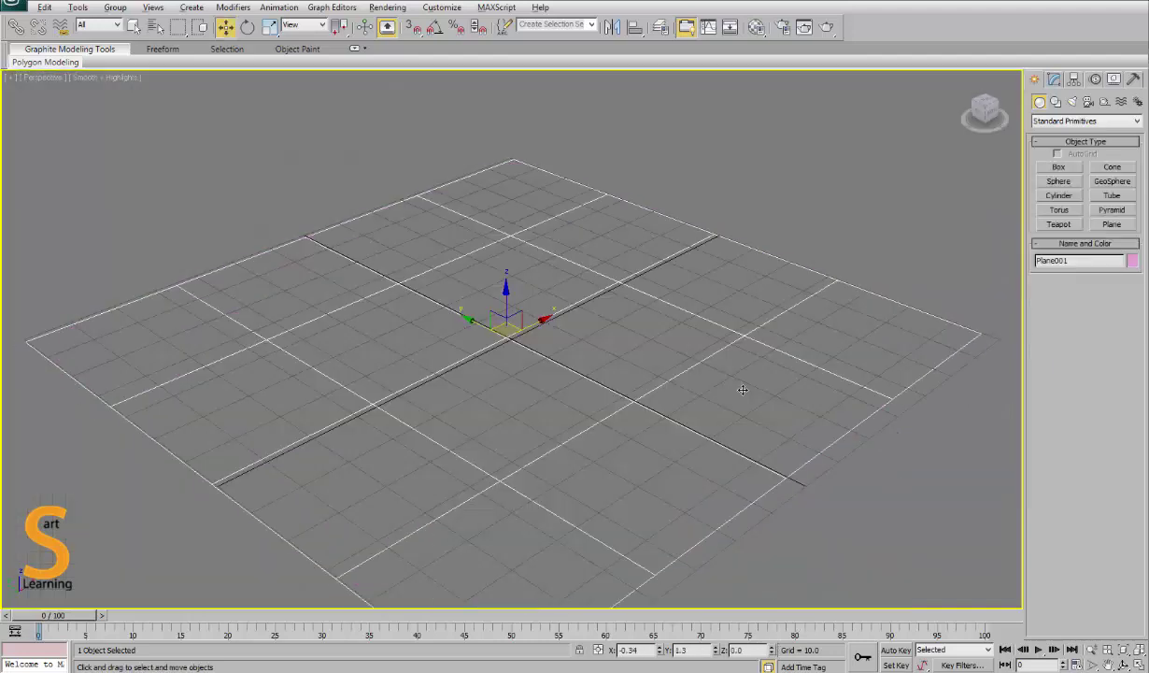
pyautogui.moveTo(745, 395); pyautogui.dragTo(744, 280, button='middle')
pyautogui.press('F3')
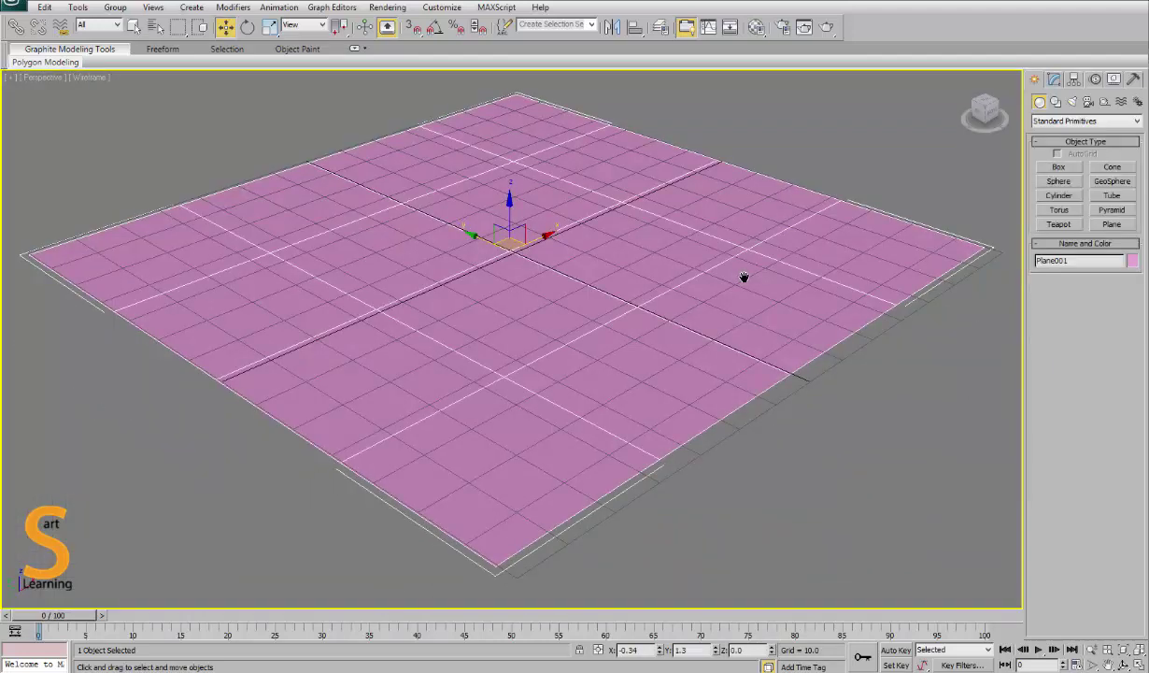
pyautogui.scroll(-2, 729, 247)
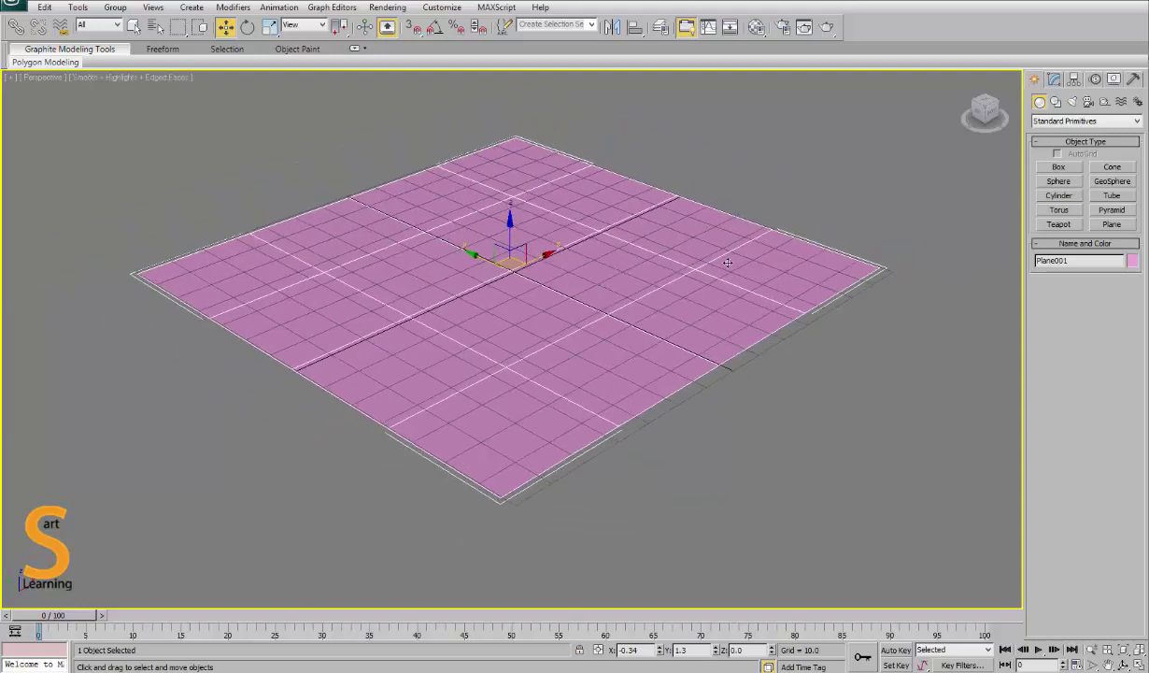
pyautogui.moveTo(729, 248); pyautogui.dragTo(720, 339, button='middle')
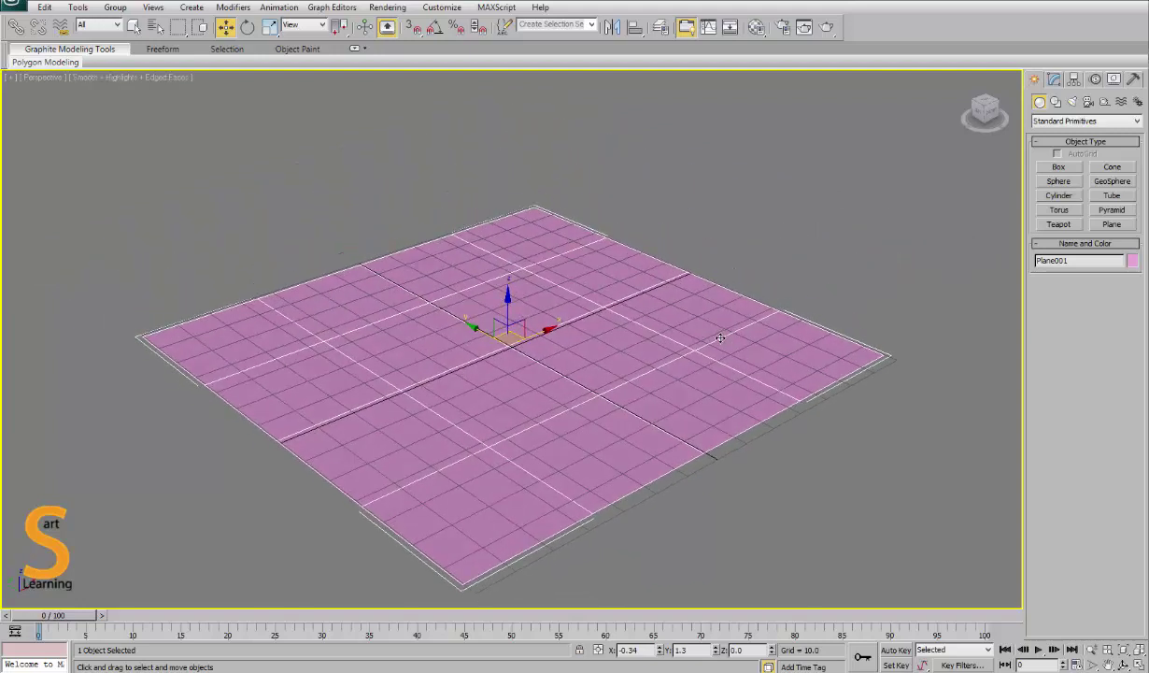
# Assign the 01 - Default material to the plane and load a Gradient Ramp map into its Displacement slot
pyautogui.press('m')
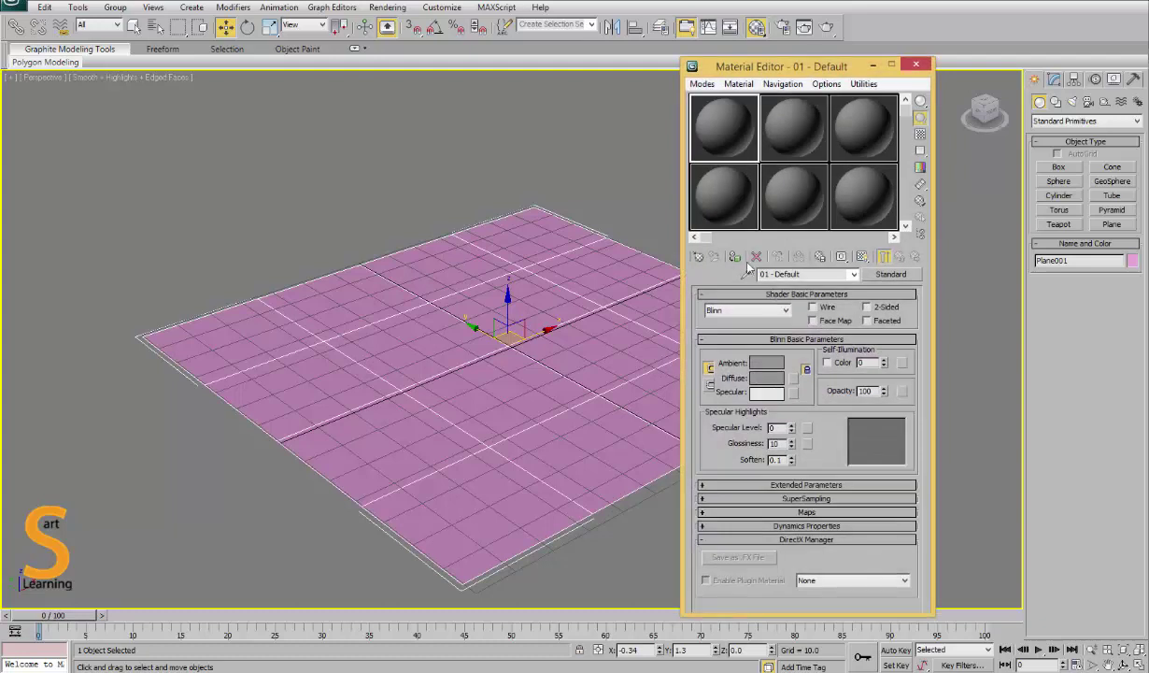
pyautogui.click(732, 256)
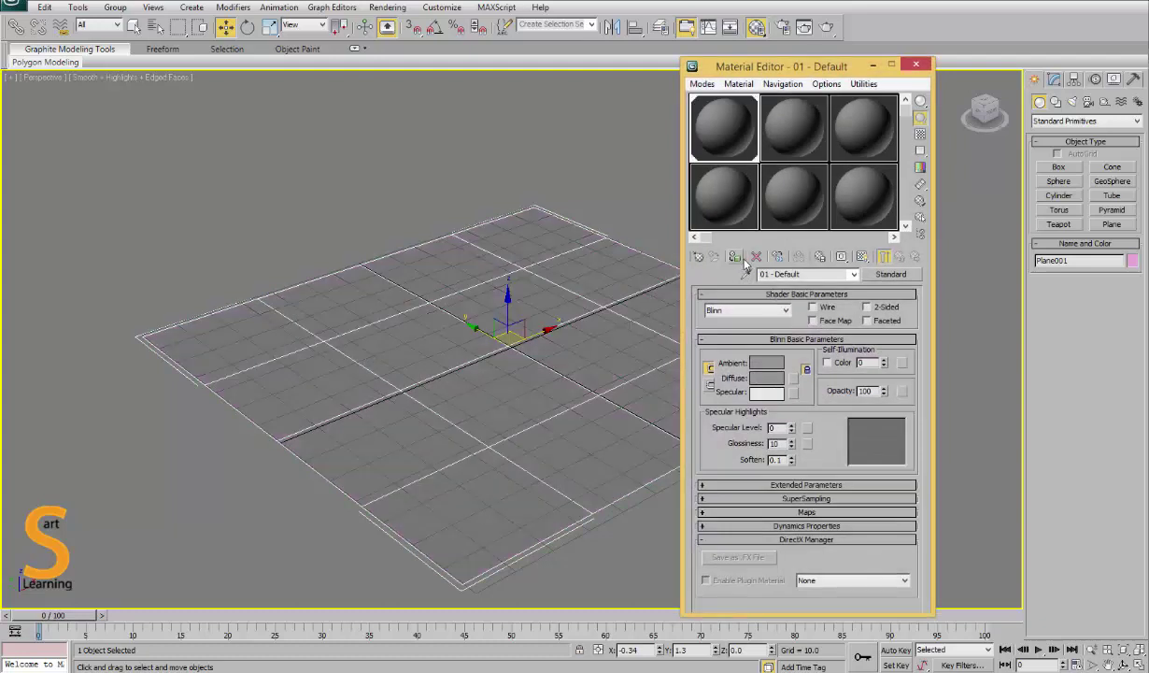
pyautogui.click(808, 512)
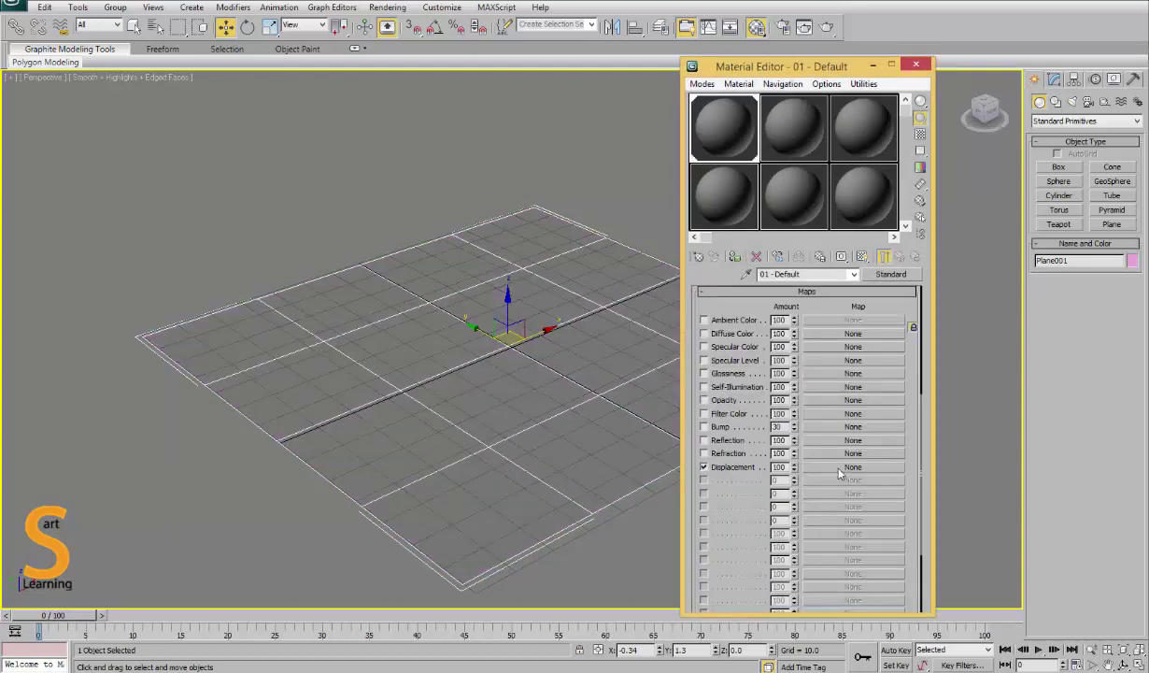
pyautogui.click(871, 450)
pyautogui.doubleClick(470, 249)
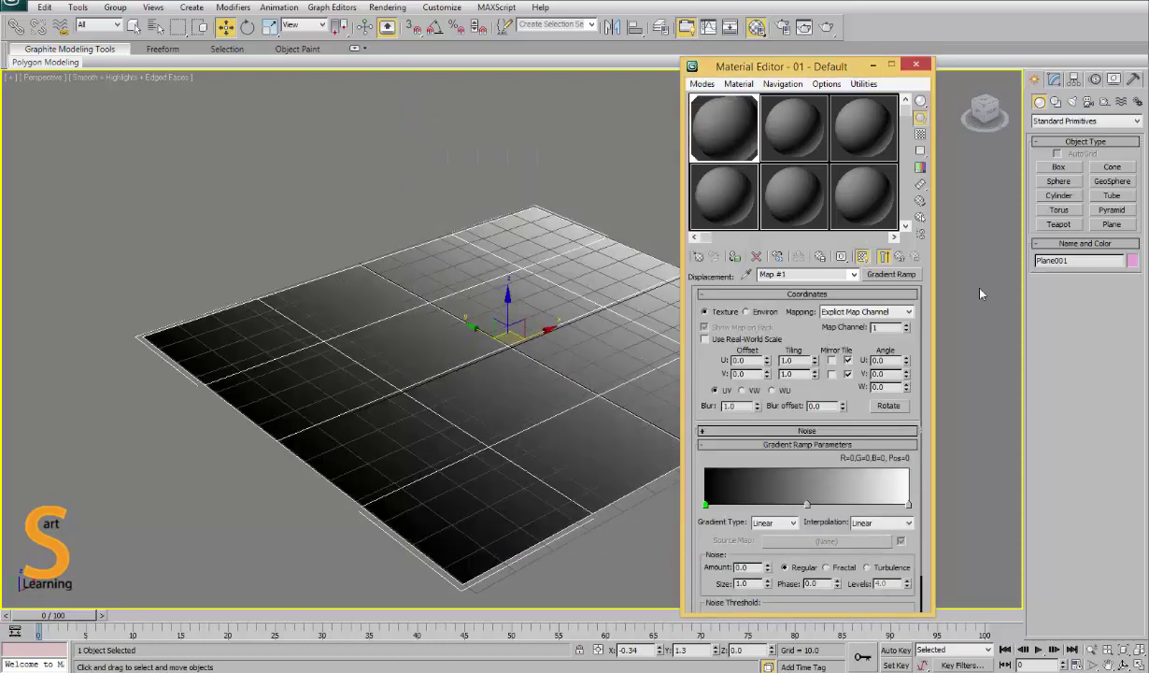
# Set the gradient type to Radial and colour the ramp white at position 0 and black at position 100
pyautogui.click(774, 524)
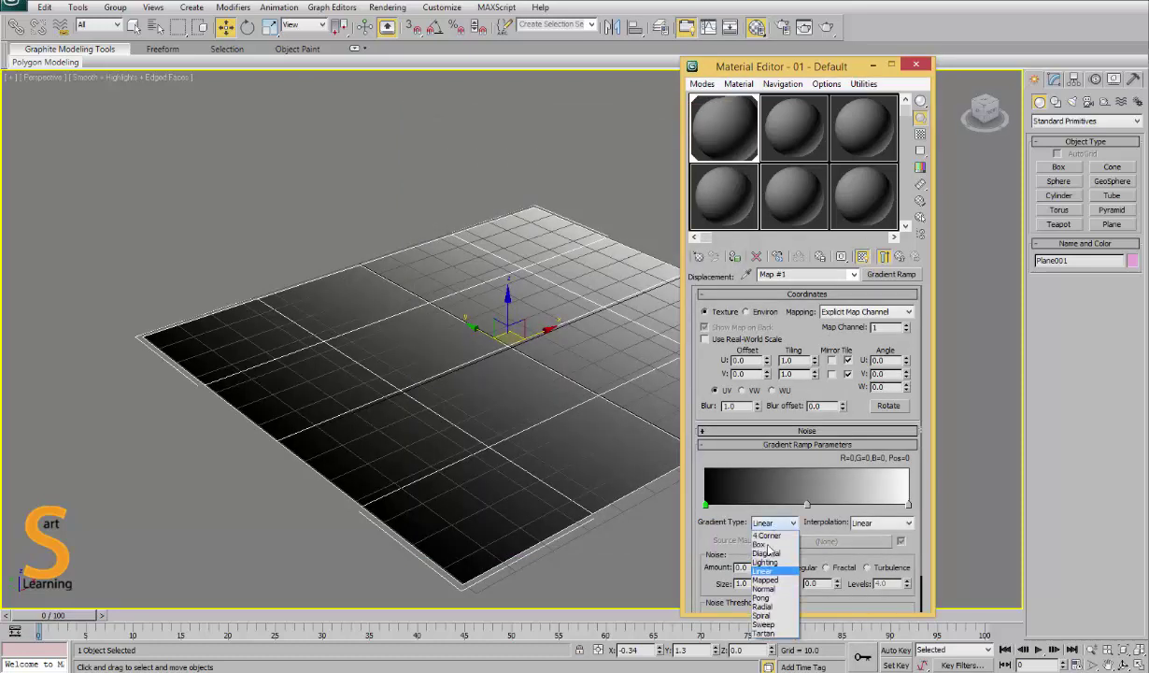
pyautogui.click(763, 606)
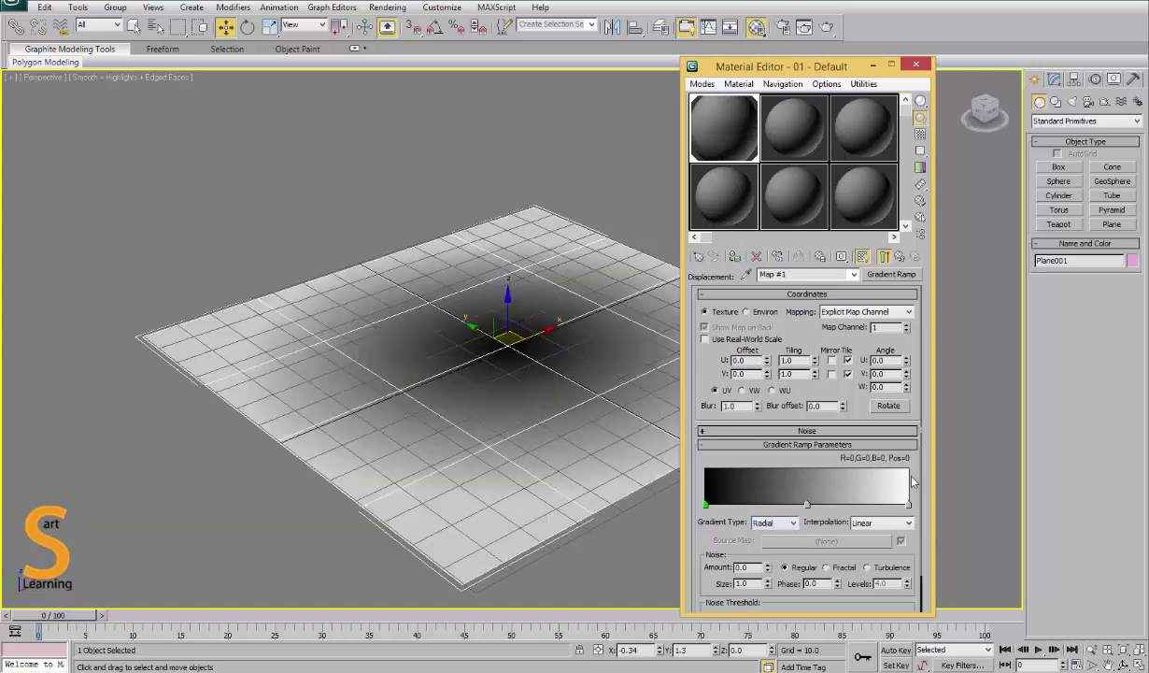
pyautogui.doubleClick(909, 506)
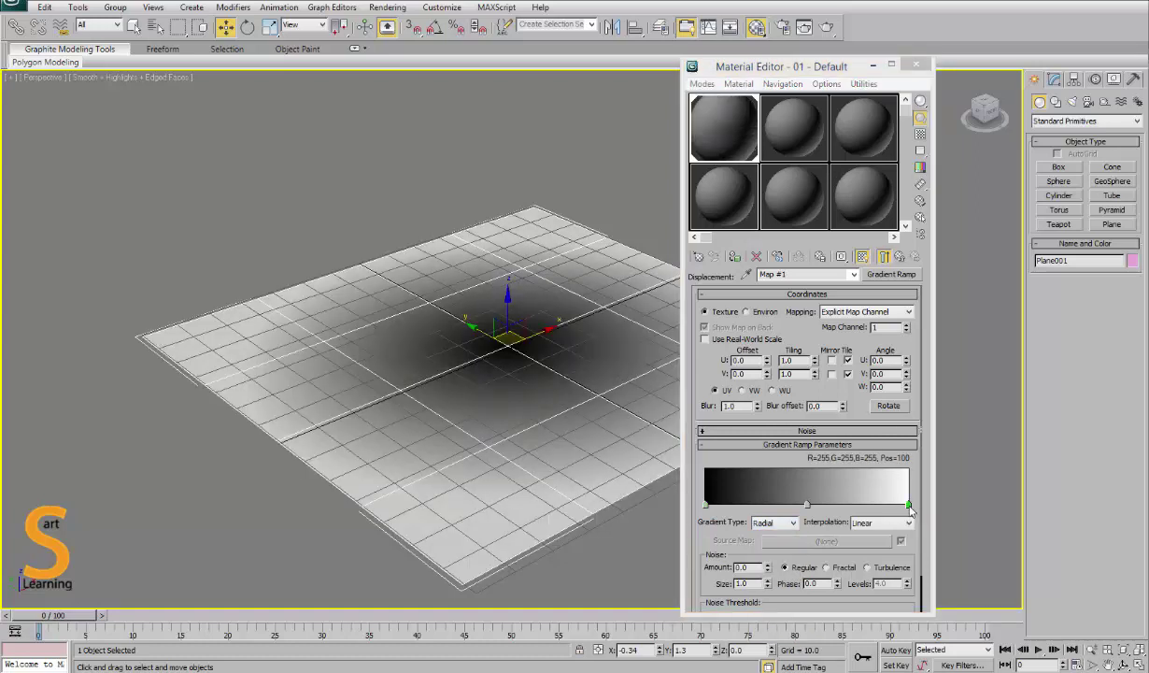
pyautogui.moveTo(481, 137); pyautogui.dragTo(432, 136)
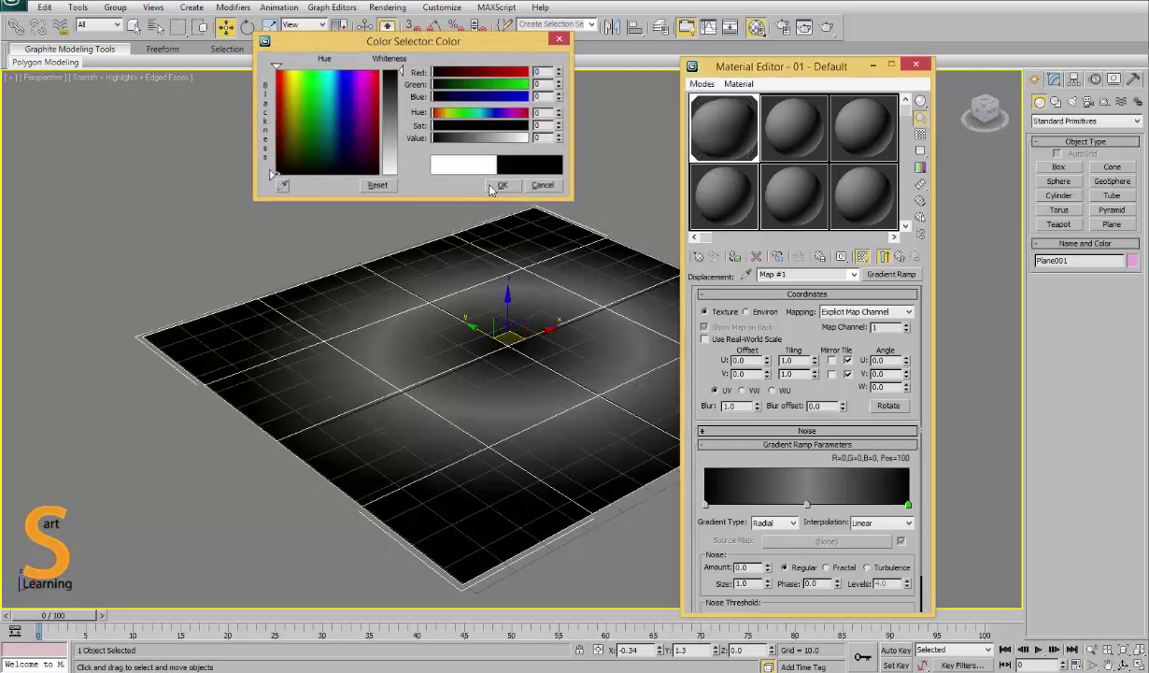
pyautogui.click(501, 184)
pyautogui.doubleClick(705, 506)
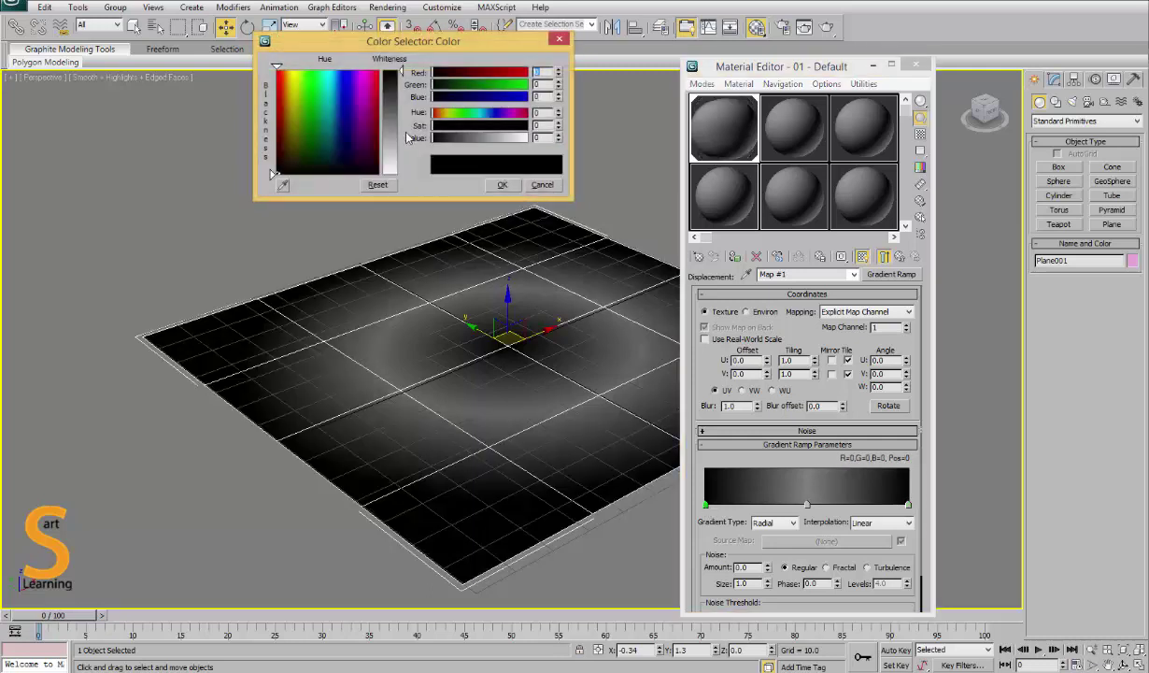
pyautogui.click(523, 137)
pyautogui.click(501, 184)
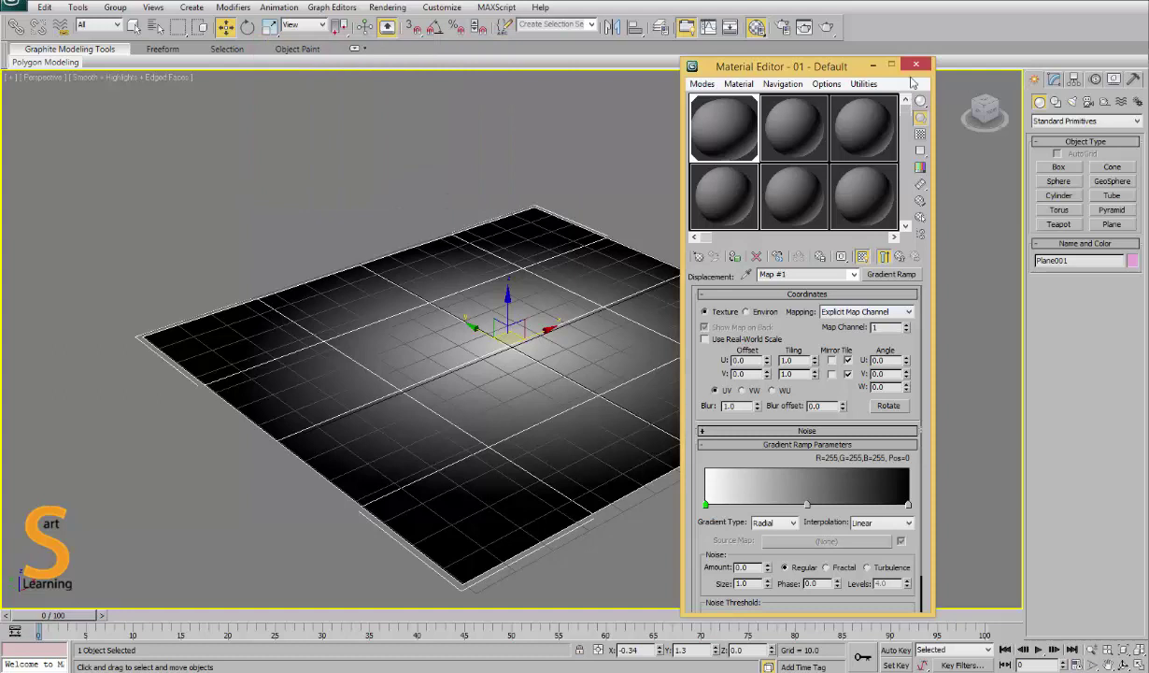
# Close the material settings and apply a Displace Mesh (WSM) modifier to the plane
pyautogui.click(916, 64)
pyautogui.click(1054, 81)
pyautogui.click(1028, 113)
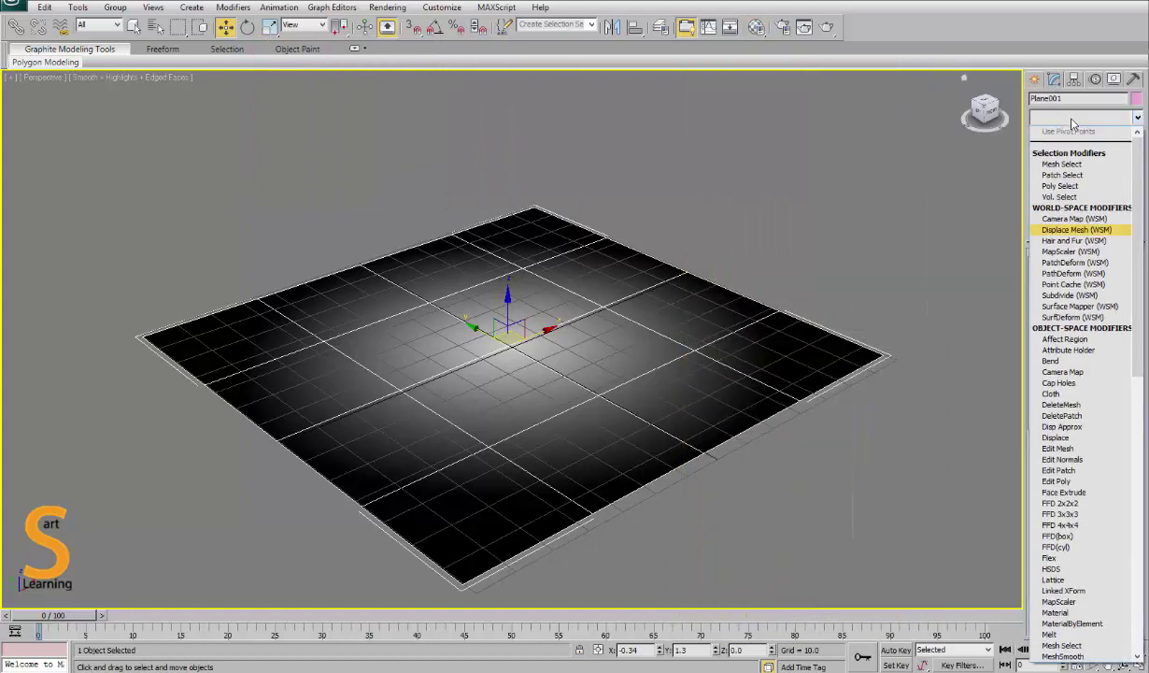
pyautogui.scroll(-2, 1074, 135)
pyautogui.click(1075, 132)
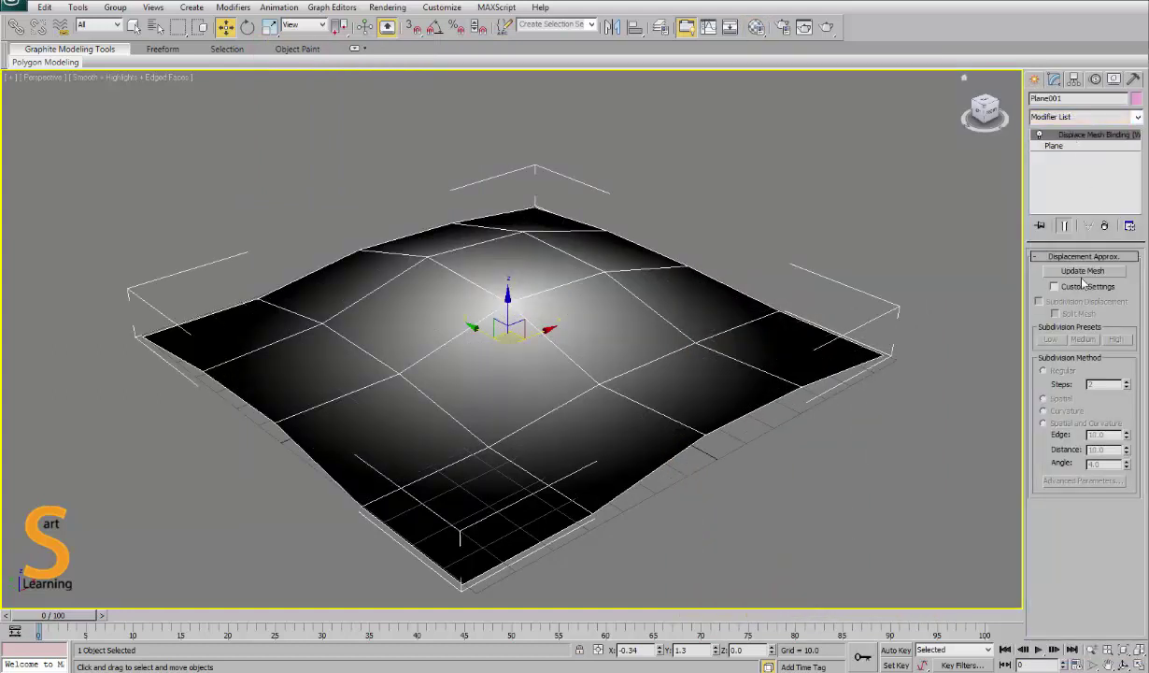
# Enable custom displacement settings with the High subdivision preset and turn off edged faces in the viewport
pyautogui.keyDown('alt'); pyautogui.moveTo(513, 367); pyautogui.dragTo(547, 369, button='middle'); pyautogui.keyUp('alt')
pyautogui.click(1054, 286)
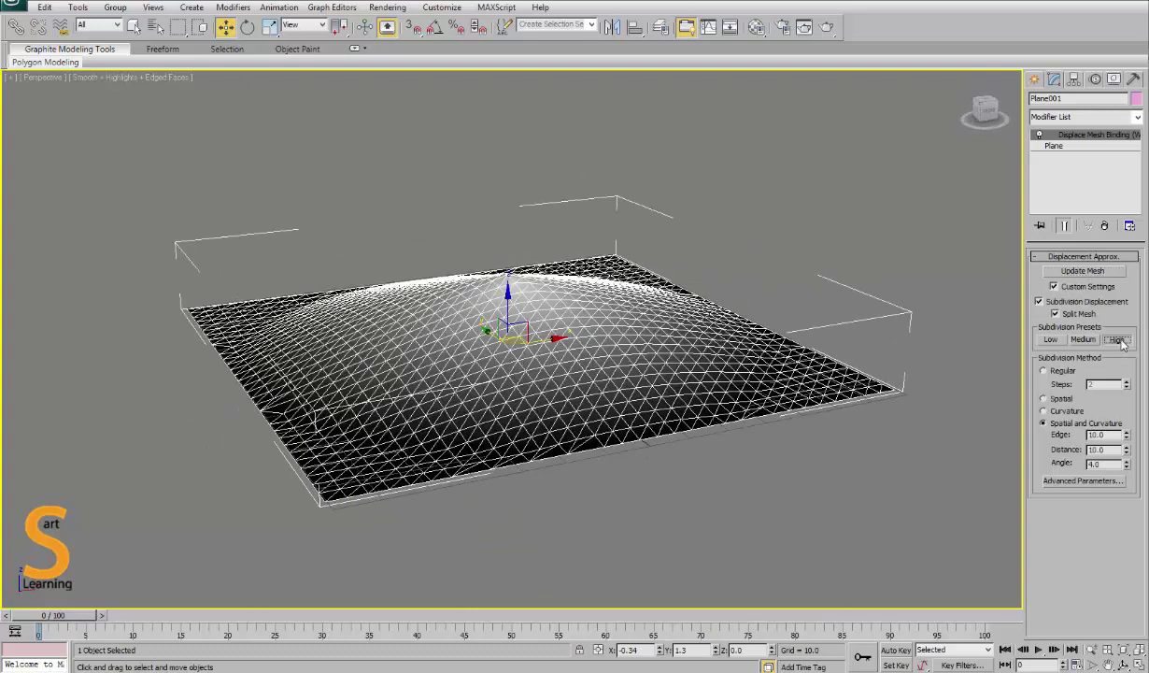
pyautogui.click(1117, 339)
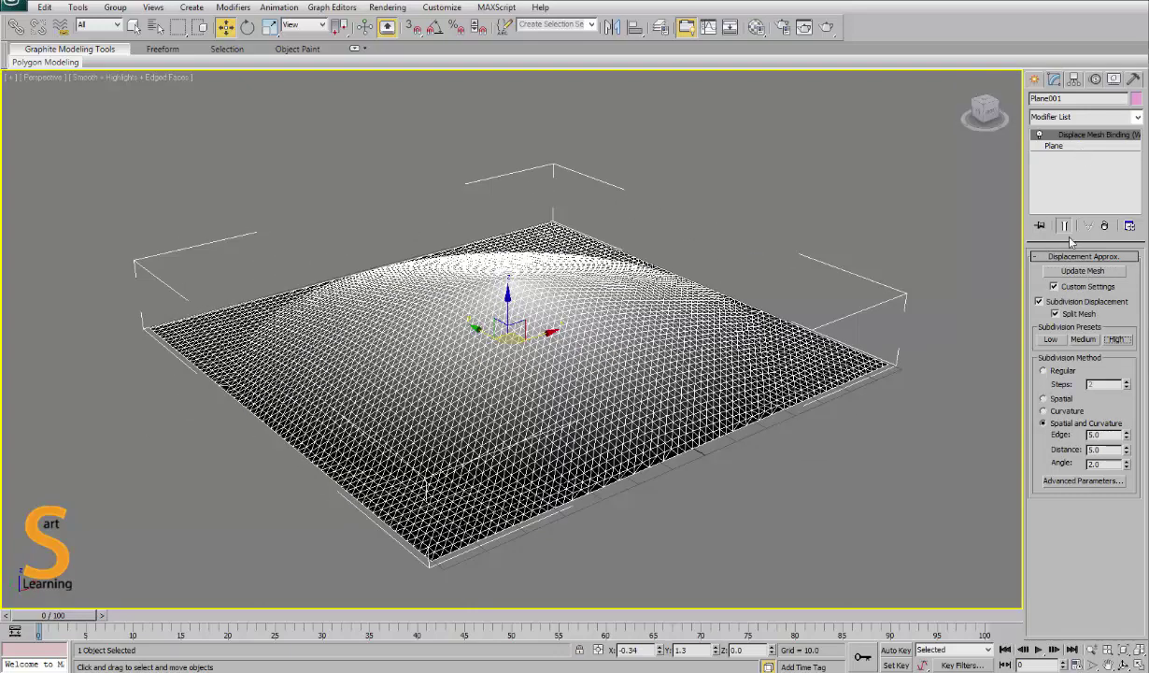
pyautogui.press('F4')
pyautogui.keyDown('alt'); pyautogui.moveTo(616, 377); pyautogui.dragTo(611, 331, button='middle'); pyautogui.keyUp('alt')
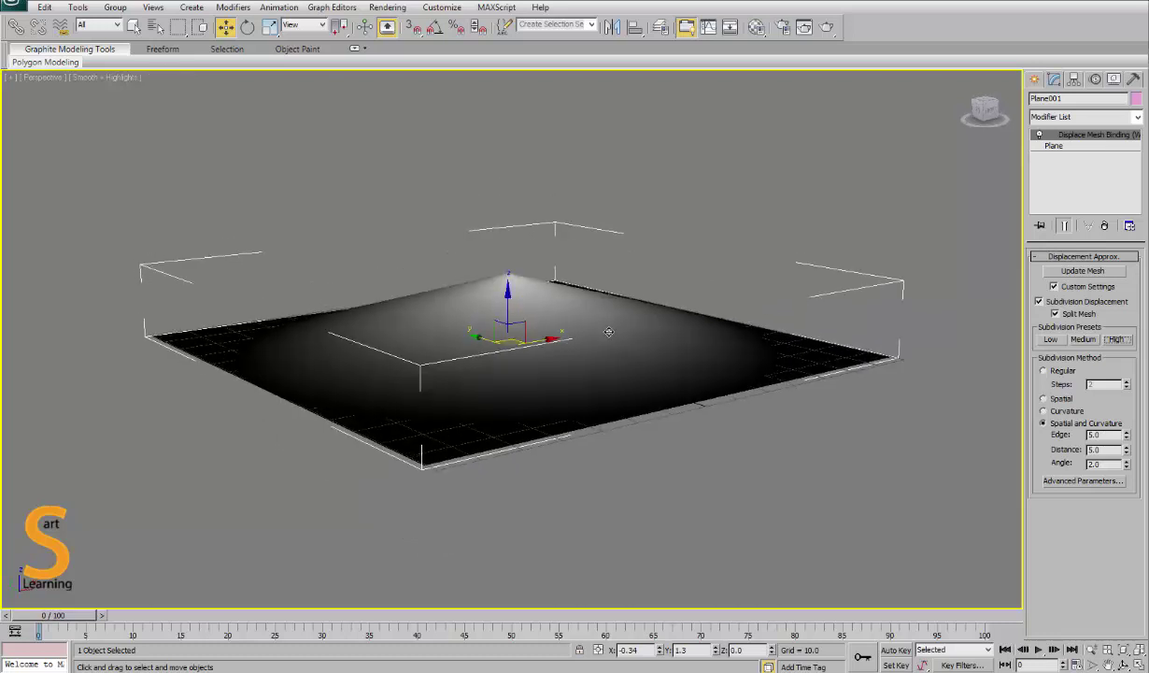
# Move the ramp's middle grey flag to position 63 and update the displaced mesh
pyautogui.press('m')
pyautogui.press('m')
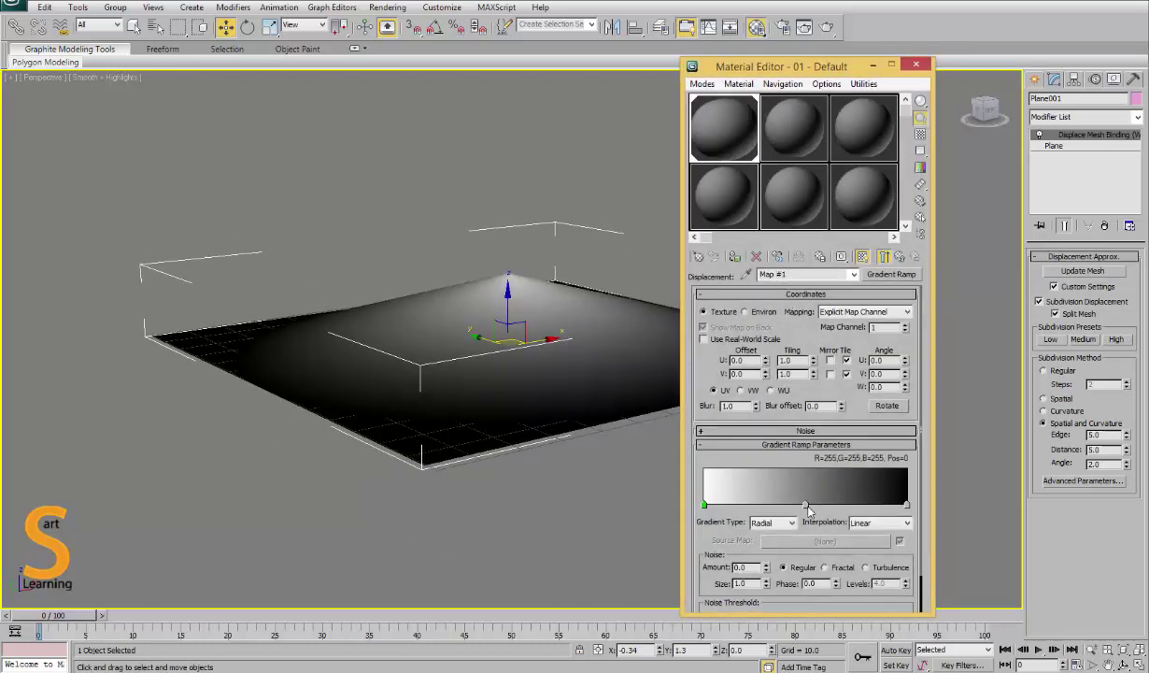
pyautogui.moveTo(803, 506)
pyautogui.mouseDown()
pyautogui.moveTo(777, 505)
pyautogui.moveTo(832, 505)
pyautogui.mouseUp()
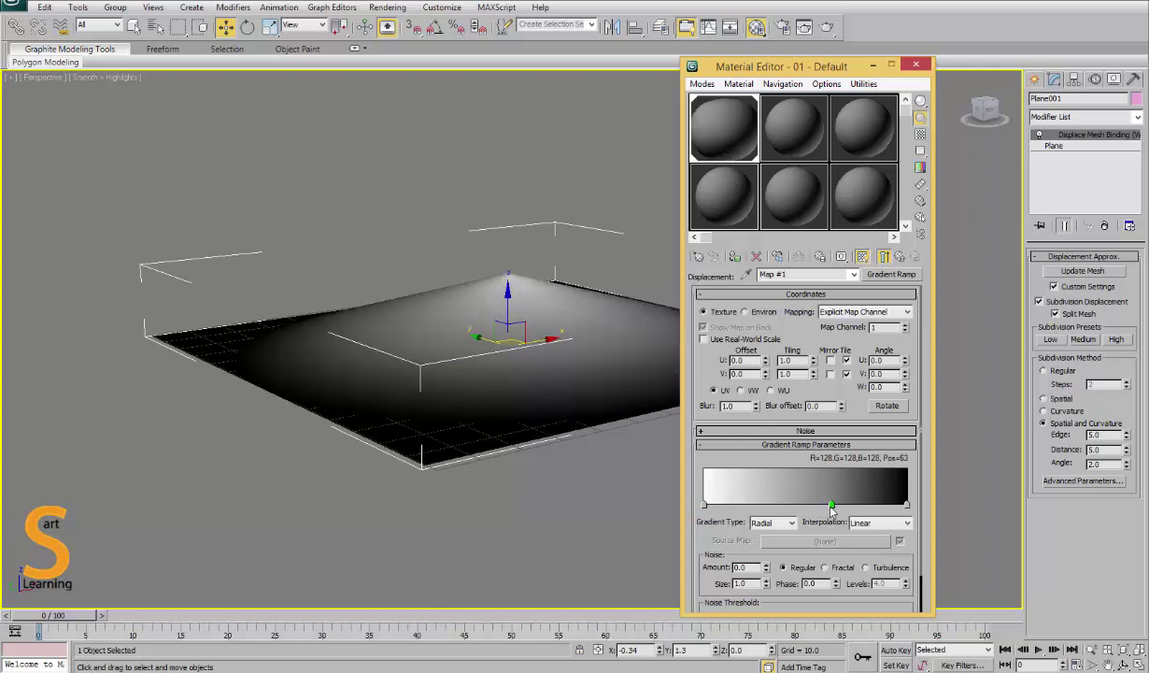
pyautogui.click(1082, 271)
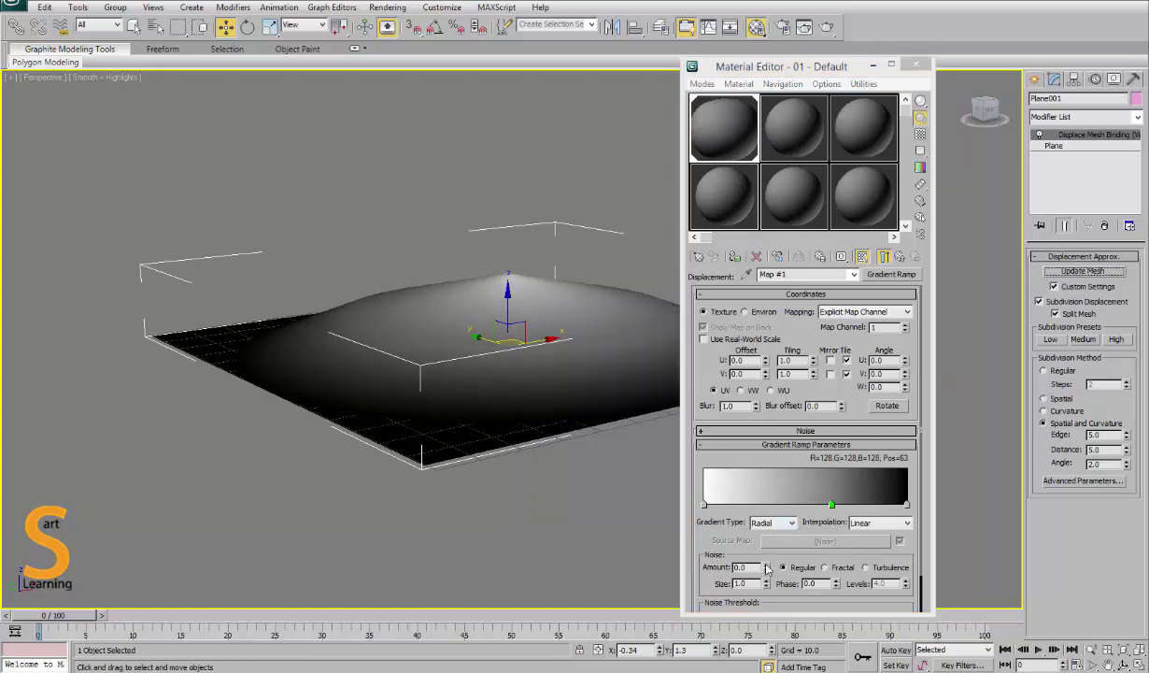
# Set the gradient ramp's noise amount to 0.26 with the Turbulence type and update the displaced mesh
pyautogui.moveTo(766, 567); pyautogui.dragTo(768, 543)
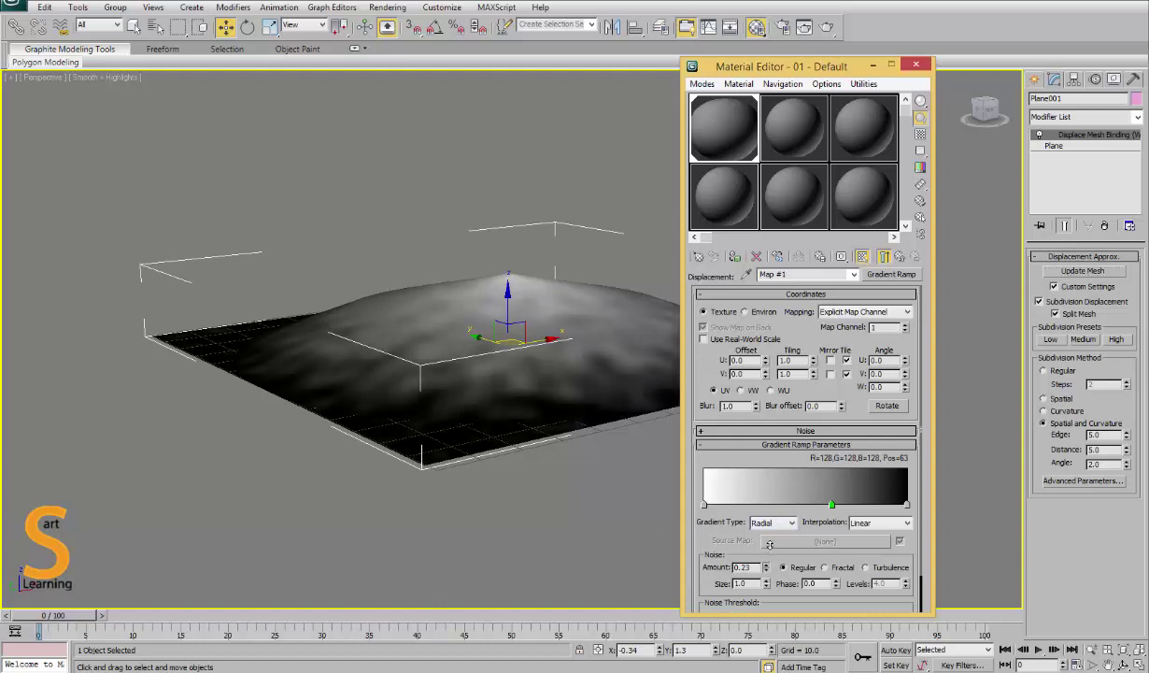
pyautogui.click(879, 570)
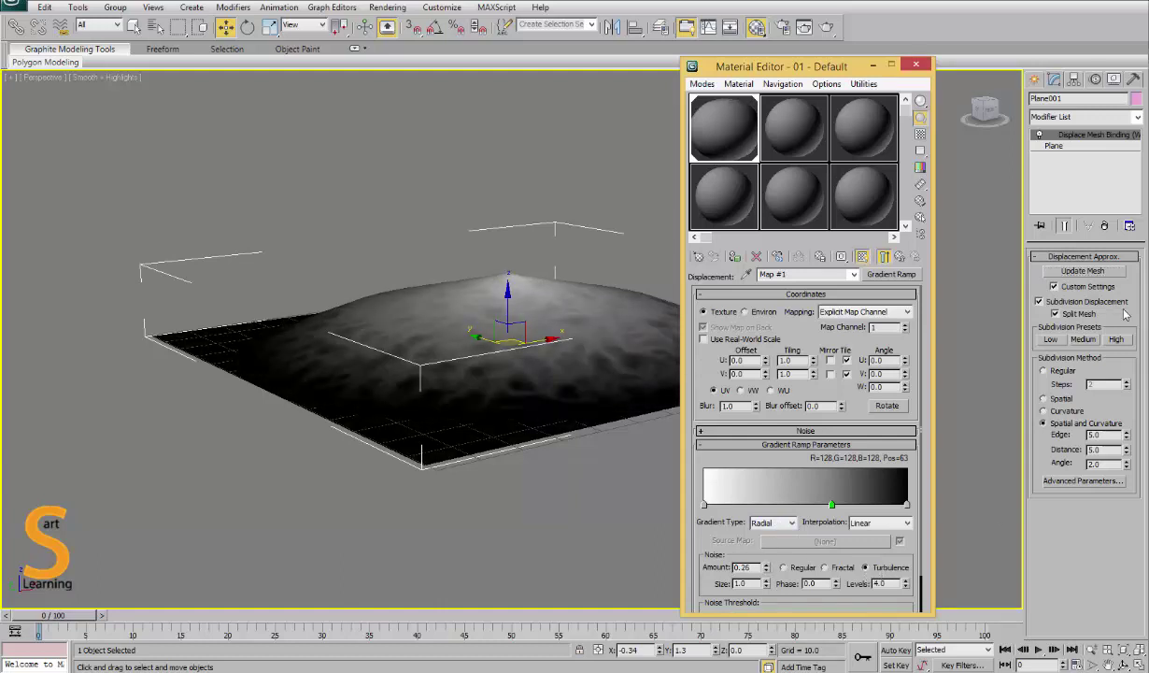
pyautogui.click(1091, 274)
pyautogui.keyDown('alt'); pyautogui.moveTo(499, 400); pyautogui.dragTo(587, 400, button='middle'); pyautogui.keyUp('alt')
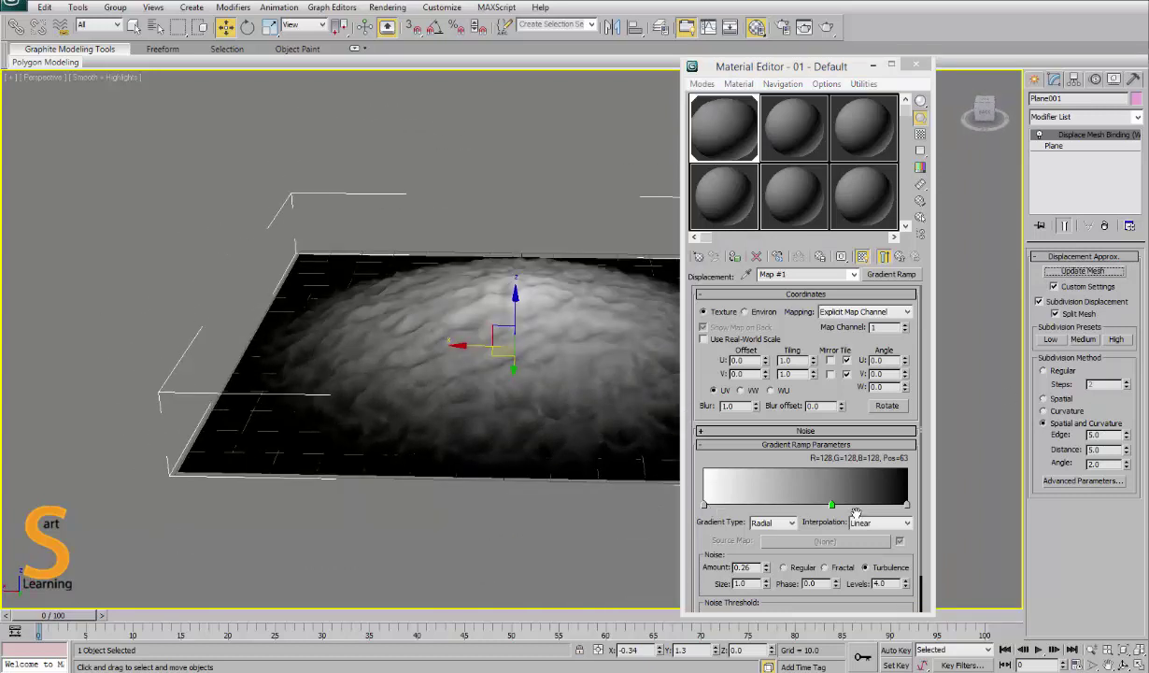
# Add a near-white flag to the gradient ramp, place it at position 30, and update the displaced mesh
pyautogui.click(725, 505)
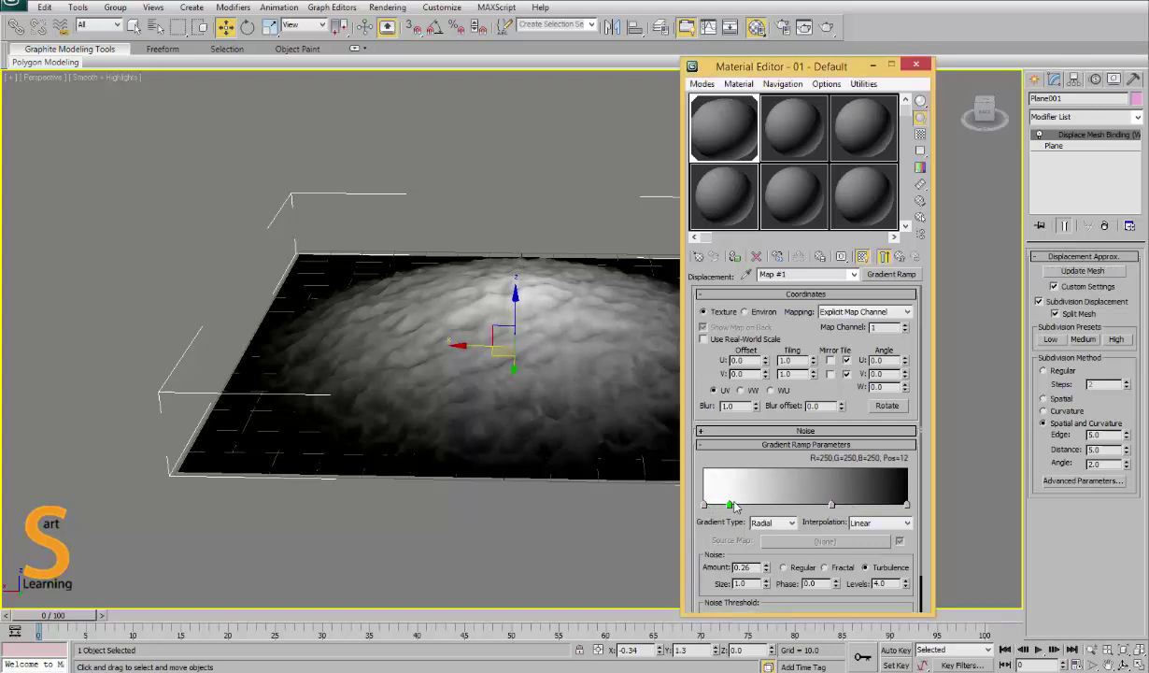
pyautogui.click(1059, 270)
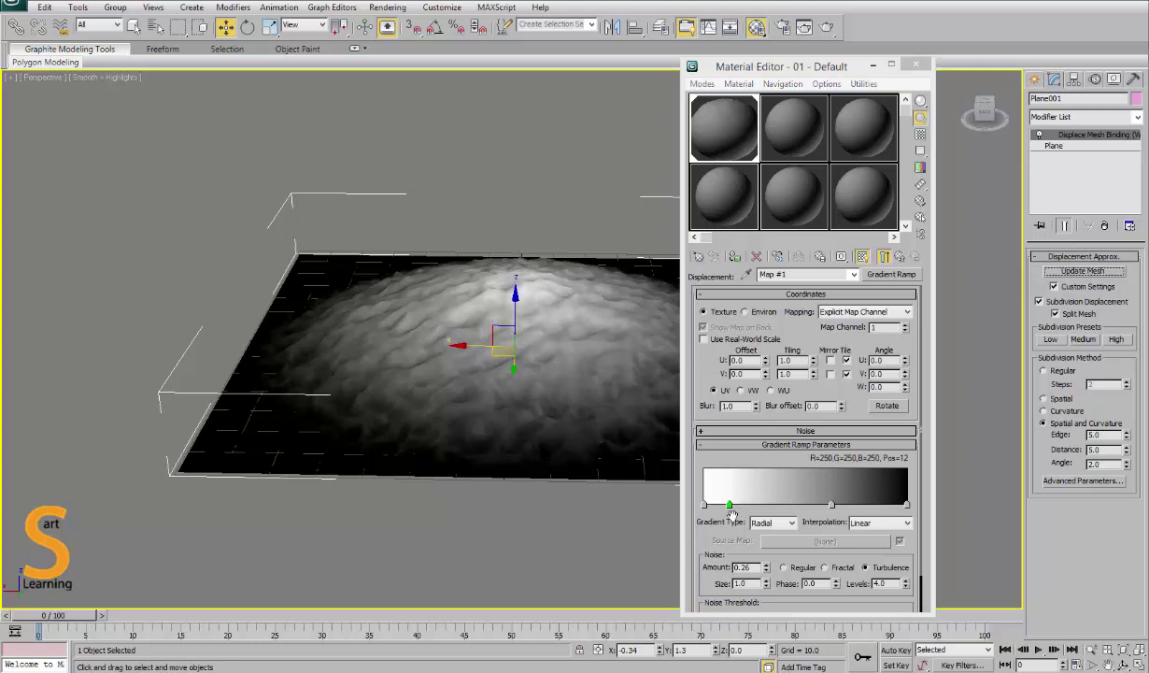
pyautogui.moveTo(734, 506); pyautogui.dragTo(770, 506)
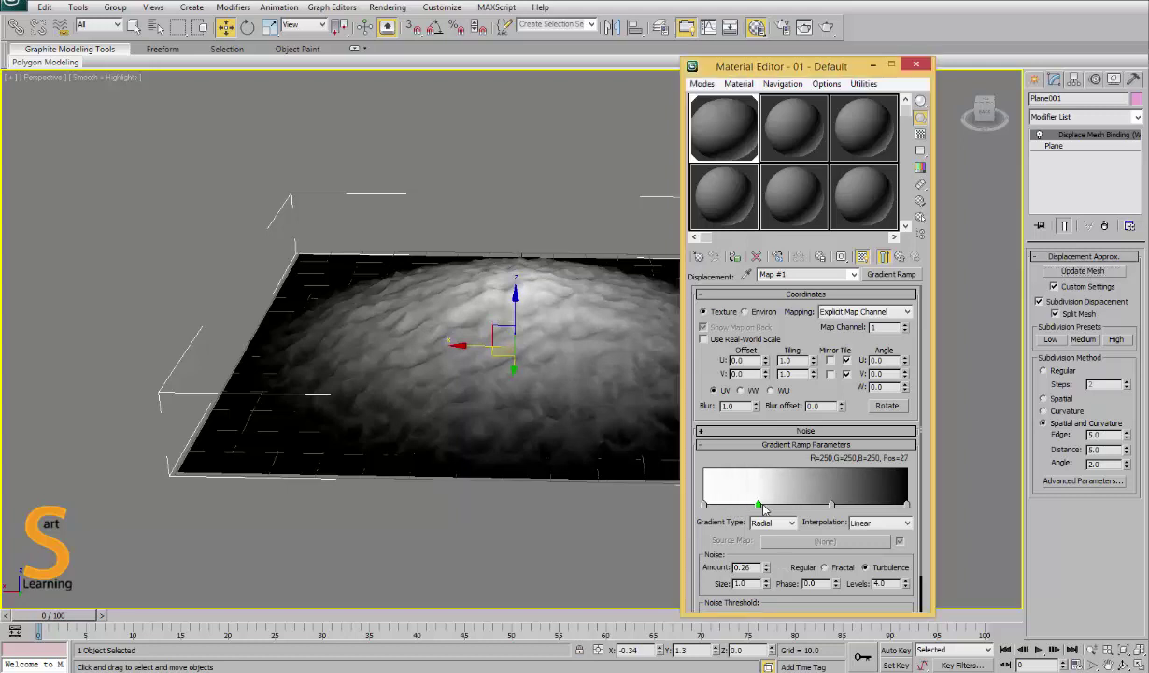
pyautogui.click(1081, 271)
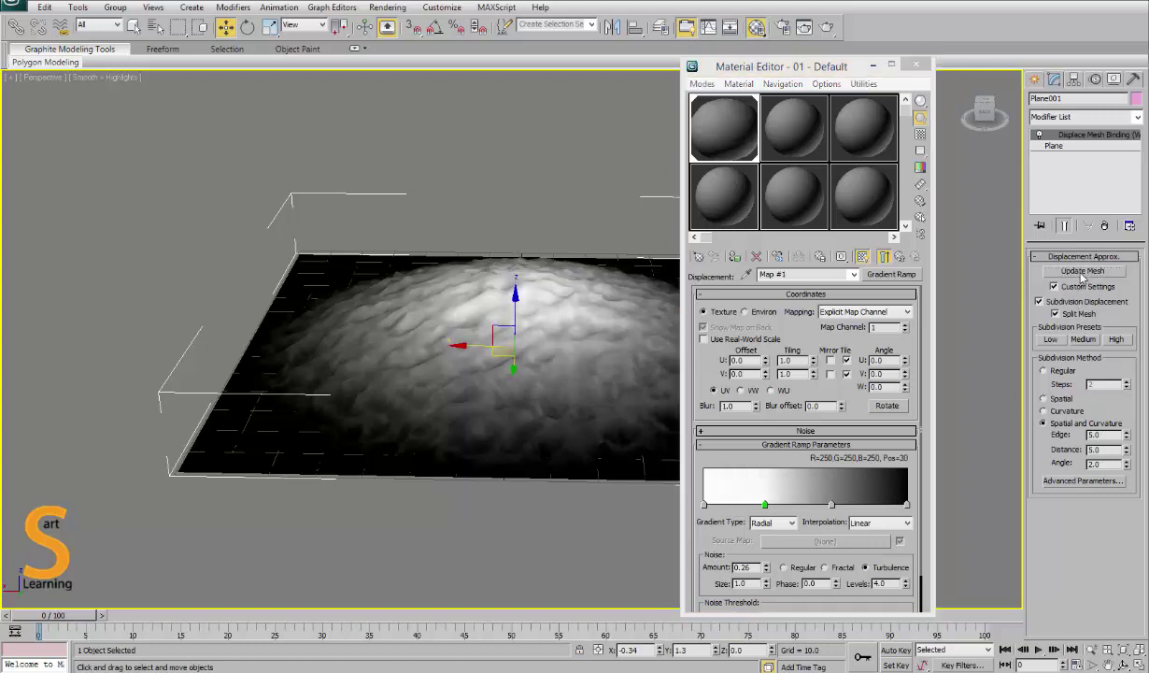
# Form a crater at the peak by making the ramp's start flag black, adding a near-white flag at position 21, and updating the mesh
pyautogui.click(720, 506)
pyautogui.doubleClick(704, 506)
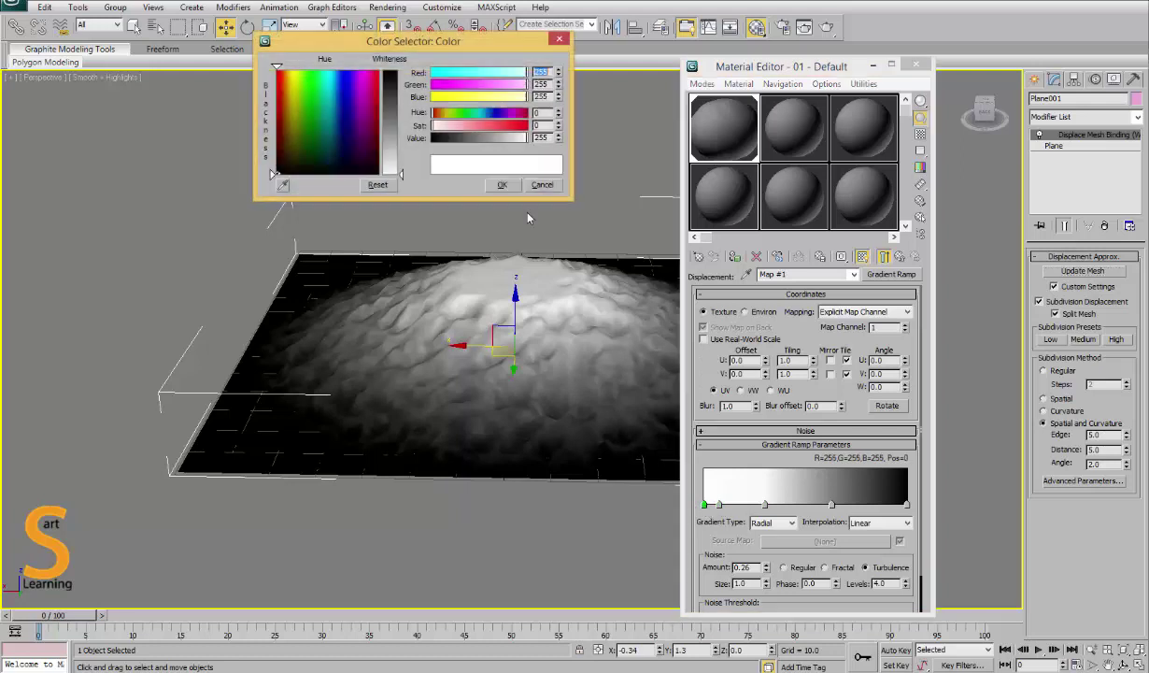
pyautogui.moveTo(402, 173); pyautogui.dragTo(402, 70)
pyautogui.click(502, 185)
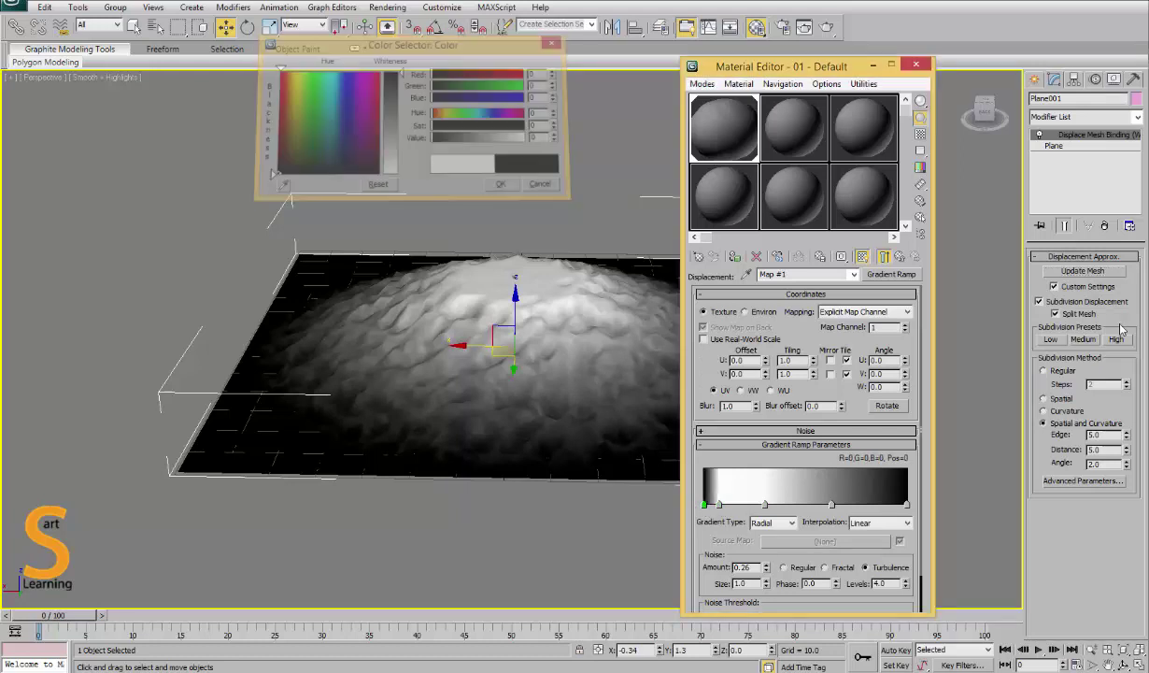
pyautogui.click(1054, 270)
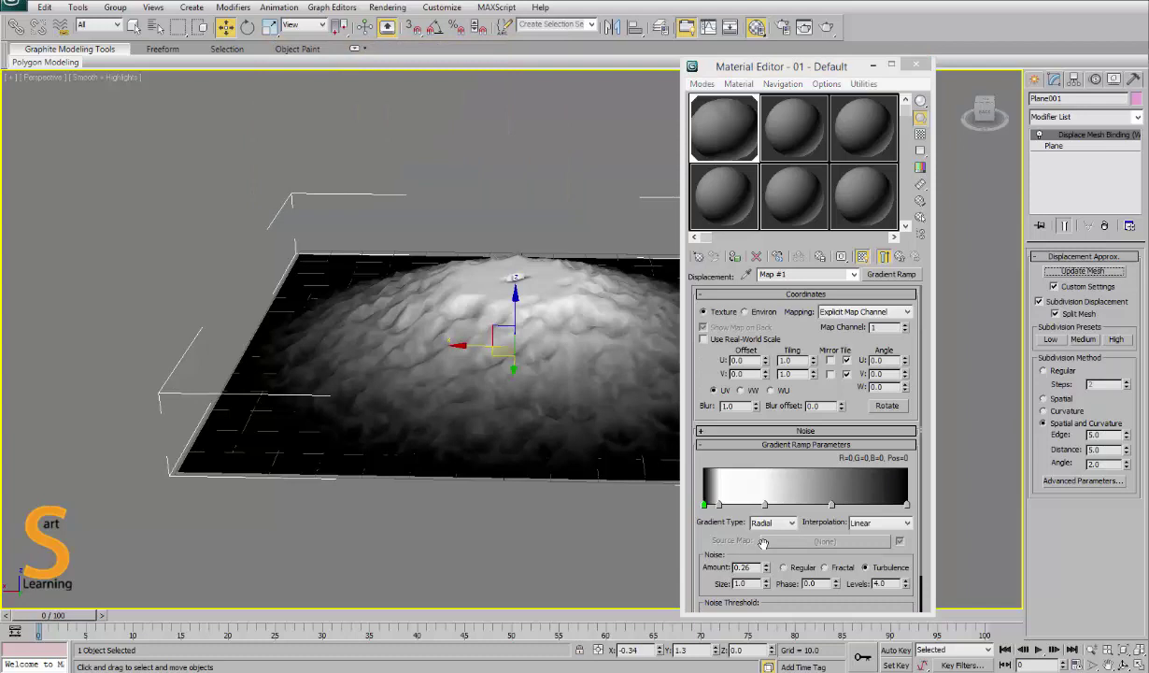
pyautogui.moveTo(720, 504); pyautogui.dragTo(747, 505)
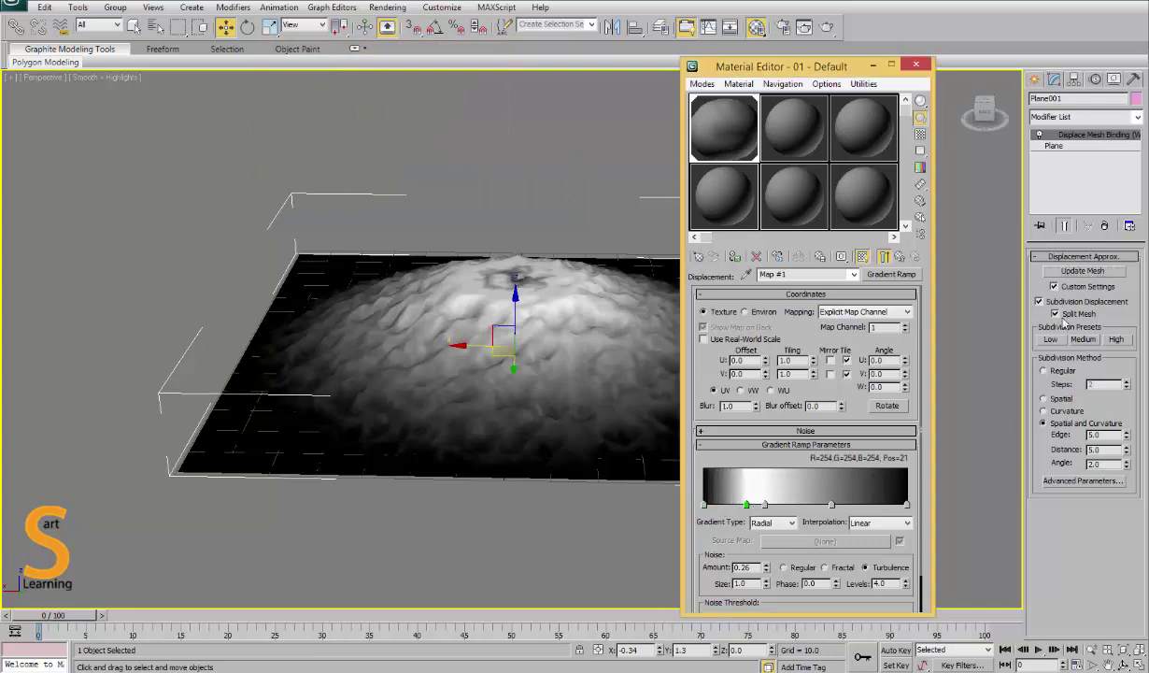
pyautogui.click(1080, 271)
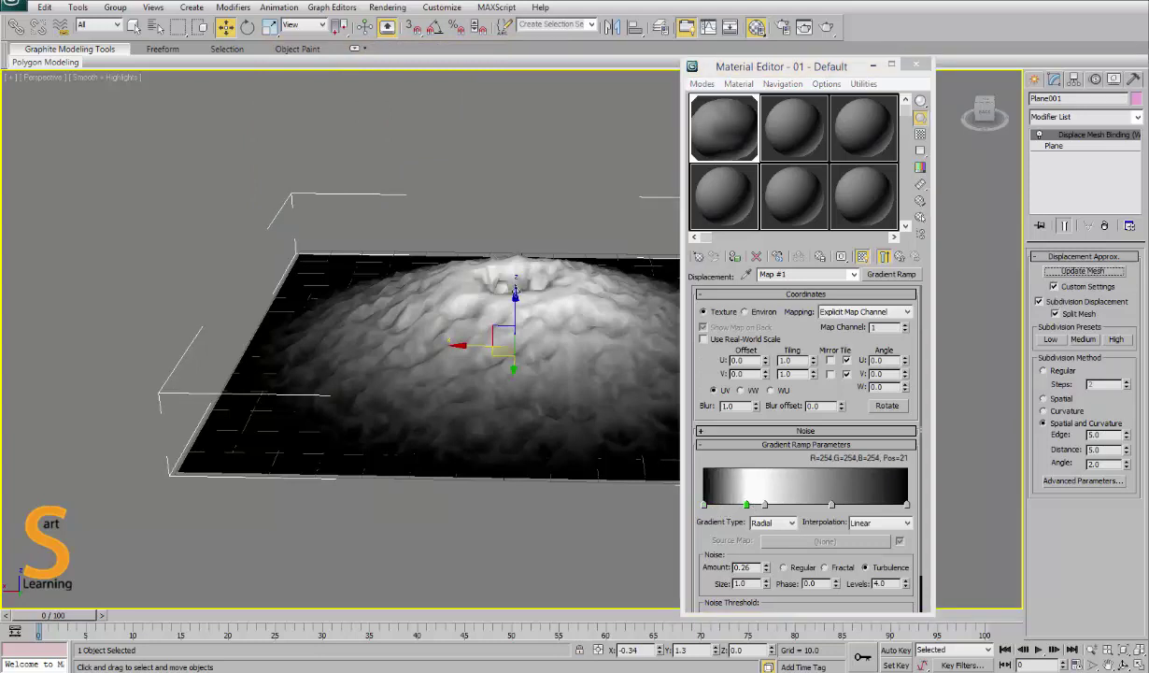
# Render the perspective view to check the crater and the mountain's slopes
pyautogui.keyDown('alt'); pyautogui.moveTo(469, 346); pyautogui.dragTo(701, 420, button='middle'); pyautogui.keyUp('alt')
pyautogui.hotkey('shift', 'q')
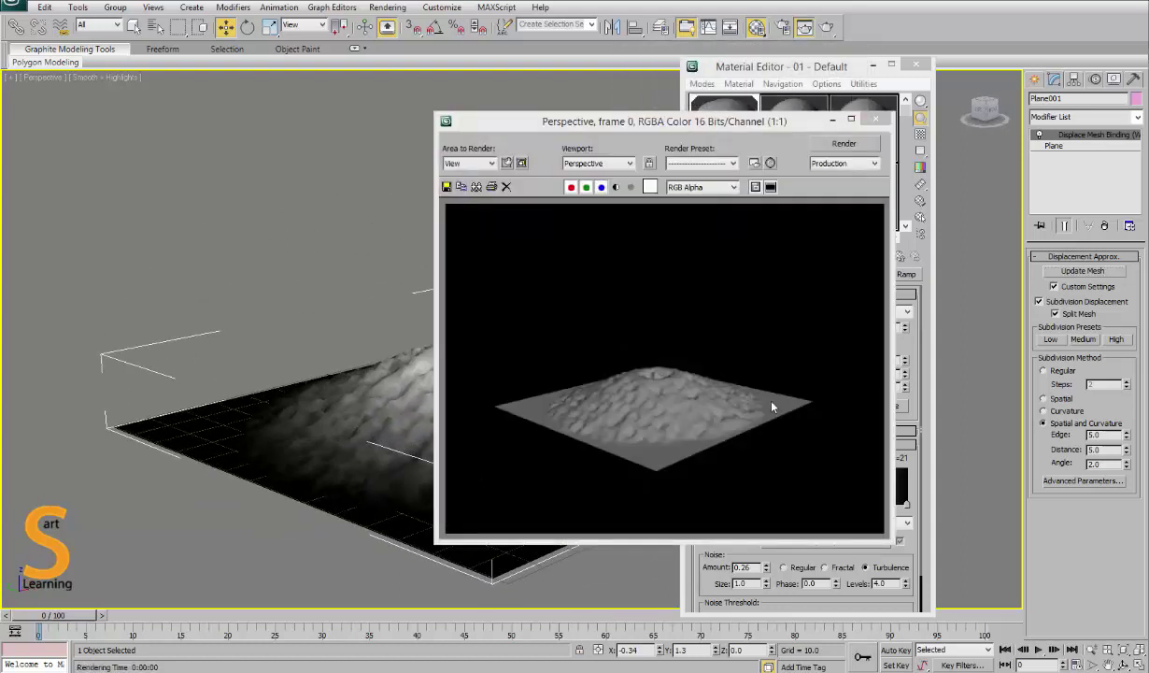
pyautogui.click(875, 119)
# Move the displacement ramp's middle grey flag inward to about position 52 and update the displaced mesh
pyautogui.keyDown('alt'); pyautogui.moveTo(644, 411); pyautogui.dragTo(758, 541, button='middle'); pyautogui.keyUp('alt')
pyautogui.moveTo(832, 506); pyautogui.dragTo(813, 506)
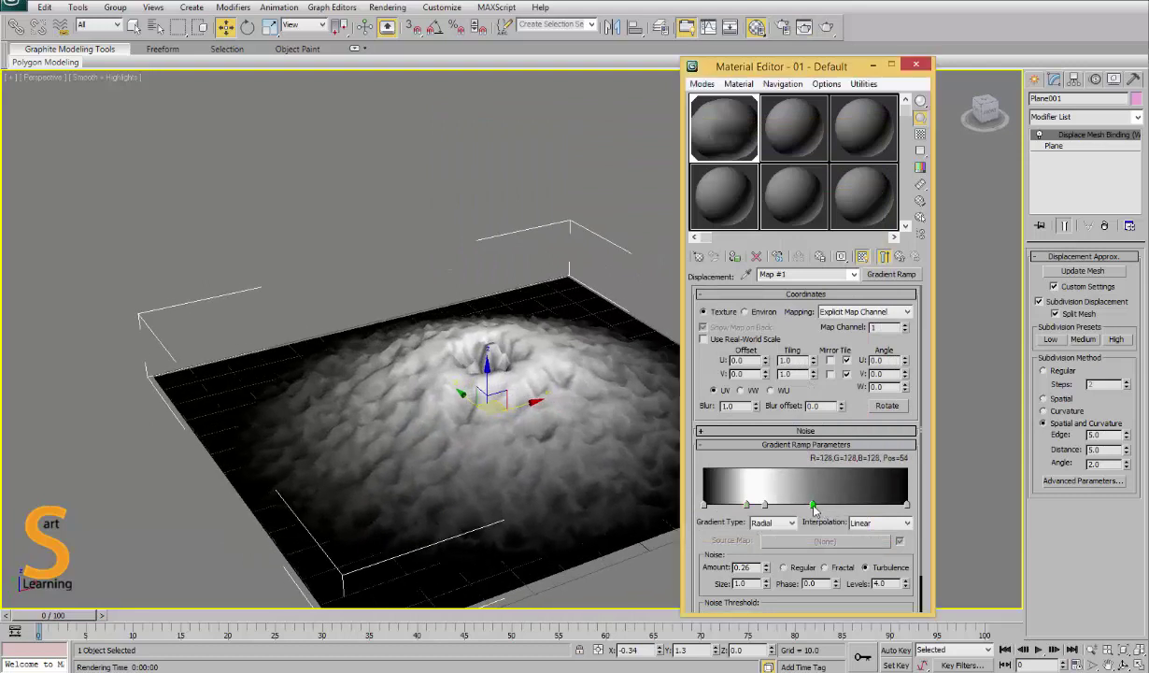
pyautogui.click(1061, 270)
# Add a dark grey flag to the outer part of the displacement ramp, settle it at position 77, and update the mesh
pyautogui.moveTo(850, 506); pyautogui.dragTo(884, 505)
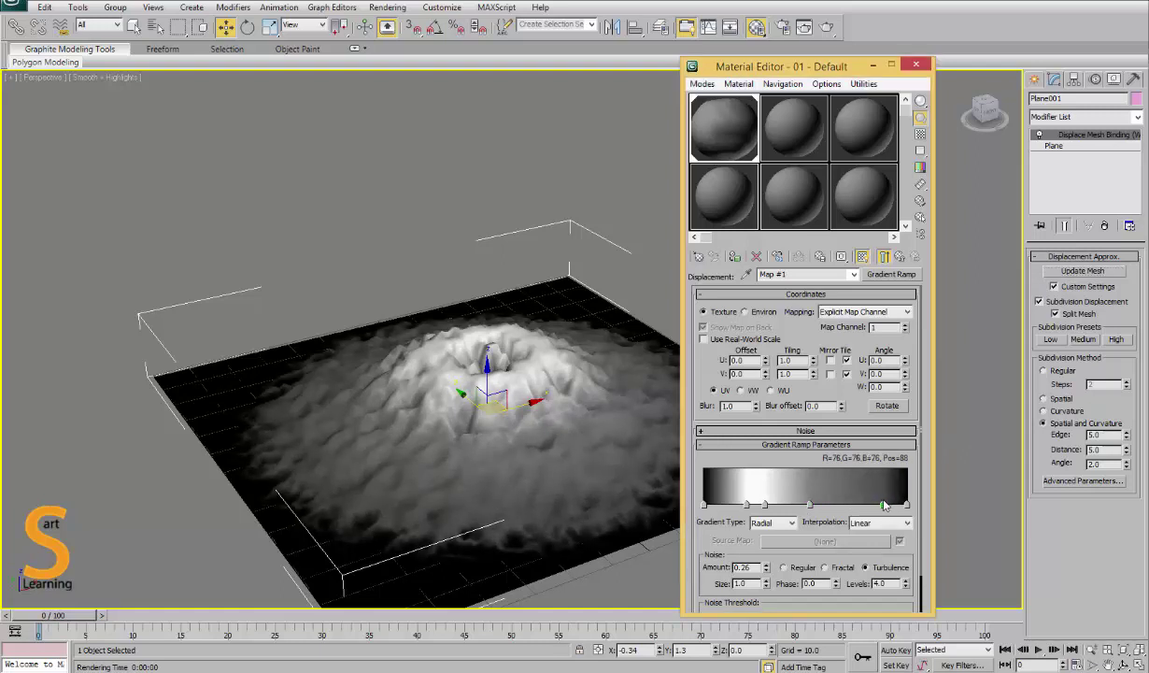
pyautogui.click(1070, 273)
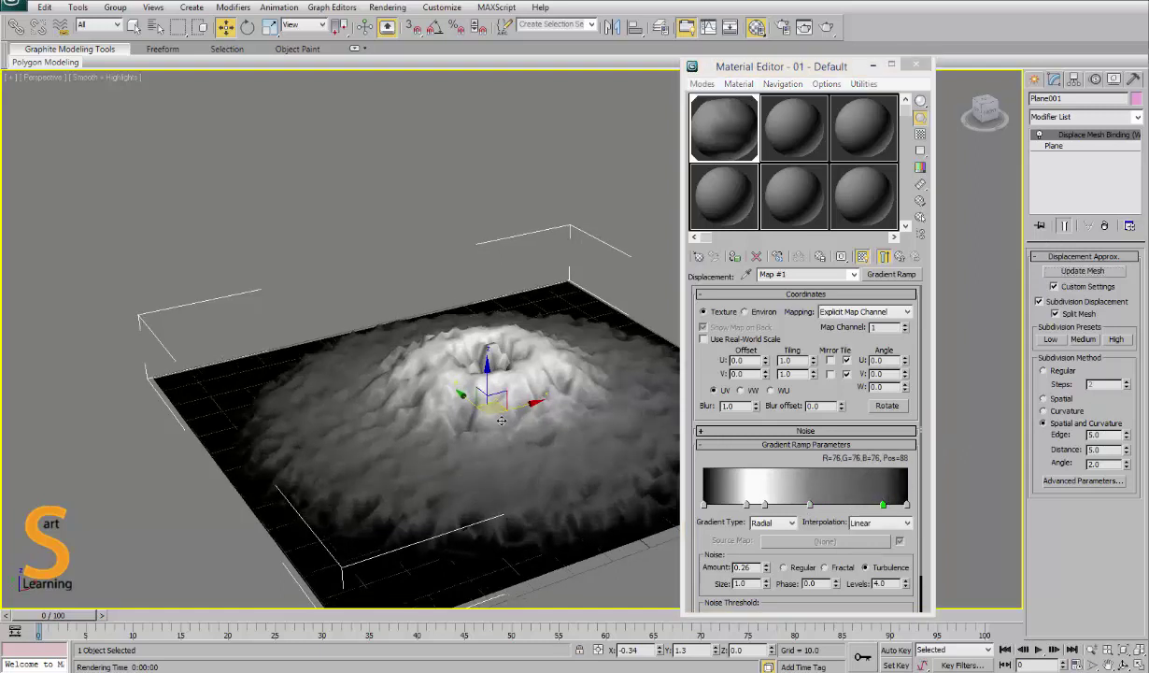
pyautogui.keyDown('alt'); pyautogui.moveTo(496, 448); pyautogui.dragTo(547, 410, button='middle'); pyautogui.keyUp('alt')
pyautogui.moveTo(883, 505); pyautogui.dragTo(861, 504)
pyautogui.click(1076, 272)
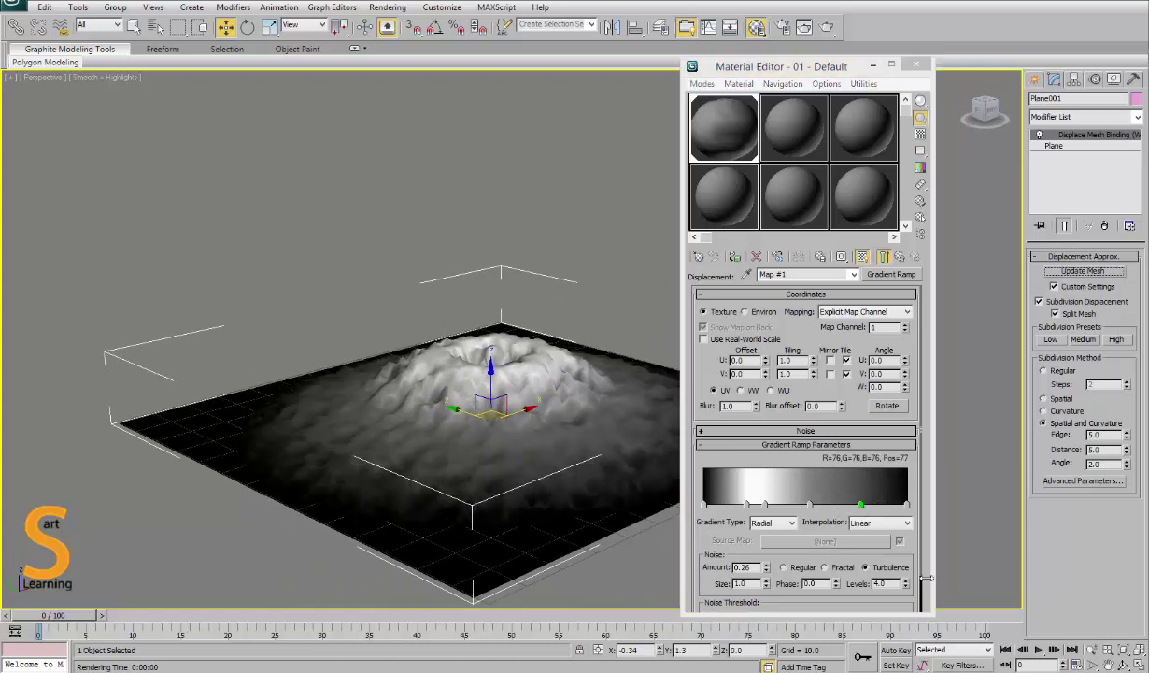
# Try the Fractal noise type on the displaced mesh and return the ramp to Turbulence
pyautogui.moveTo(704, 523); pyautogui.dragTo(757, 405)
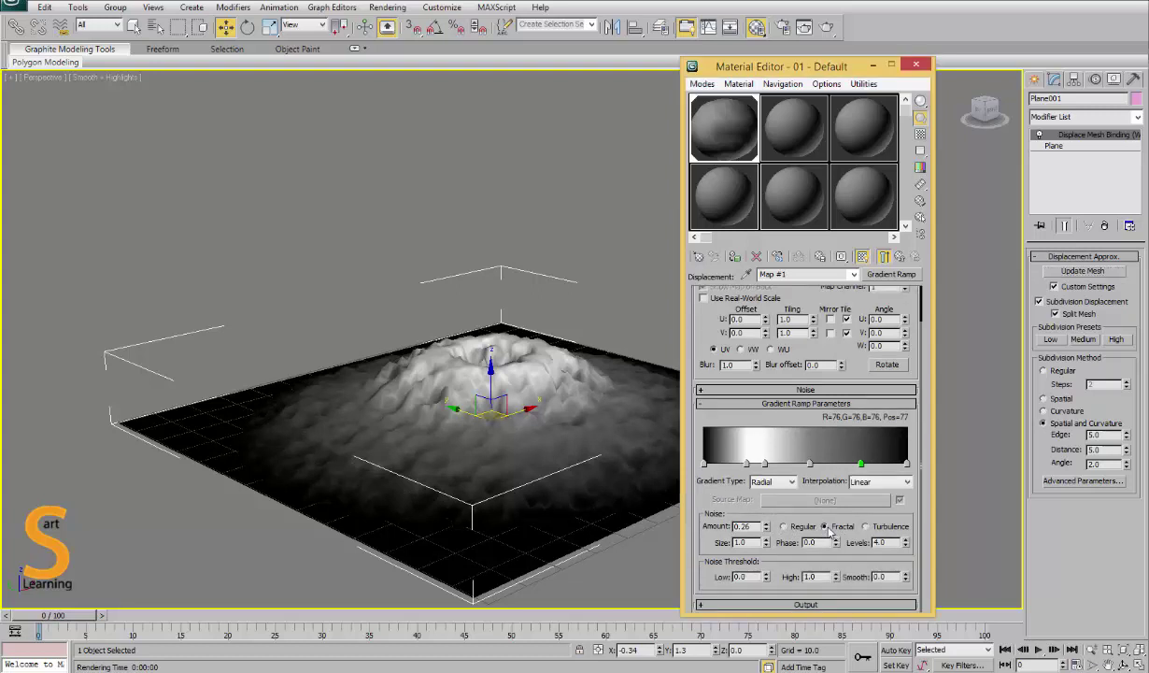
pyautogui.click(1081, 270)
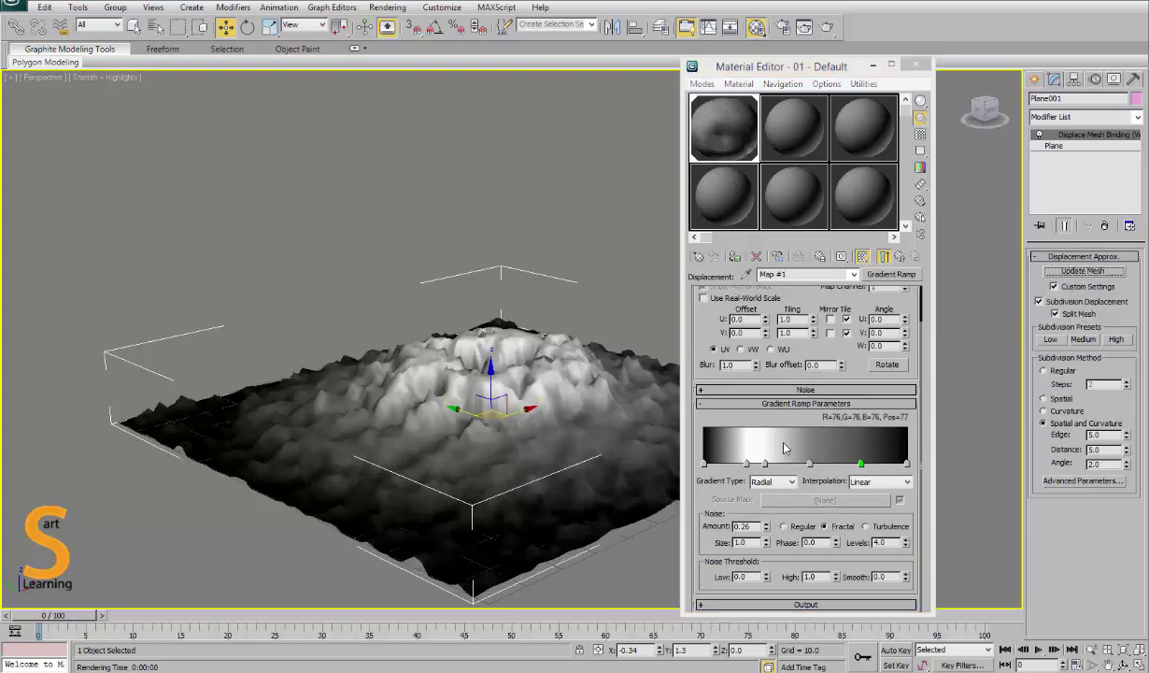
pyautogui.click(865, 526)
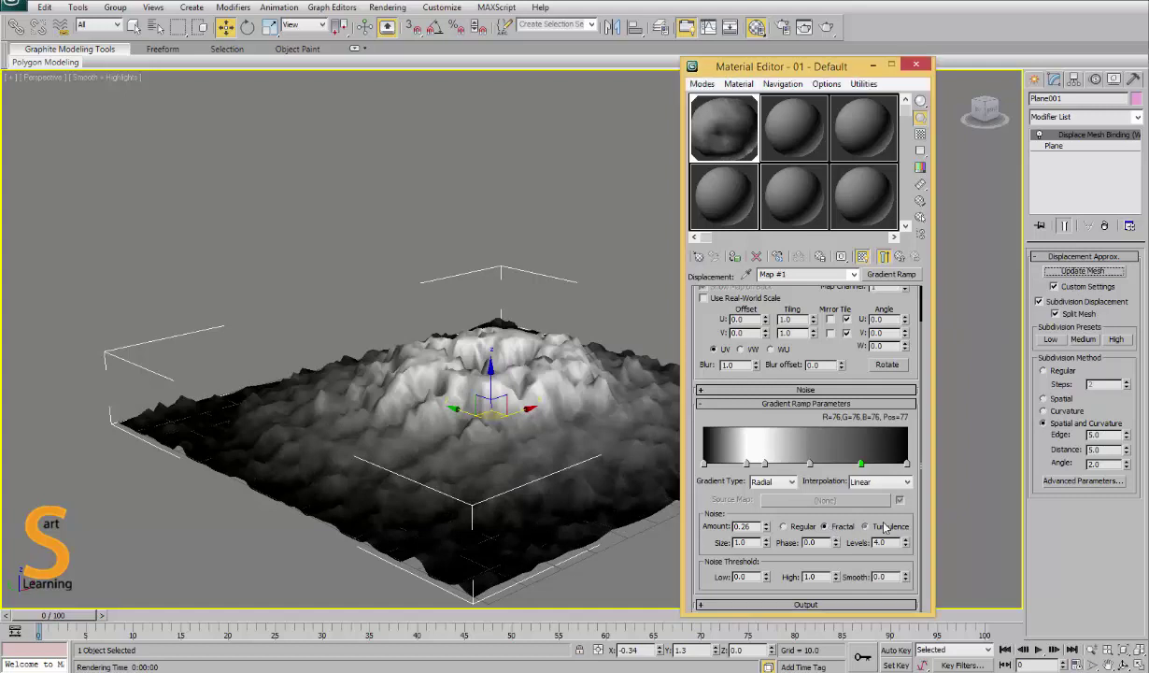
pyautogui.click(1082, 270)
# Render the perspective view to check the mountain with Turbulence noise
pyautogui.hotkey('shift', 'q')
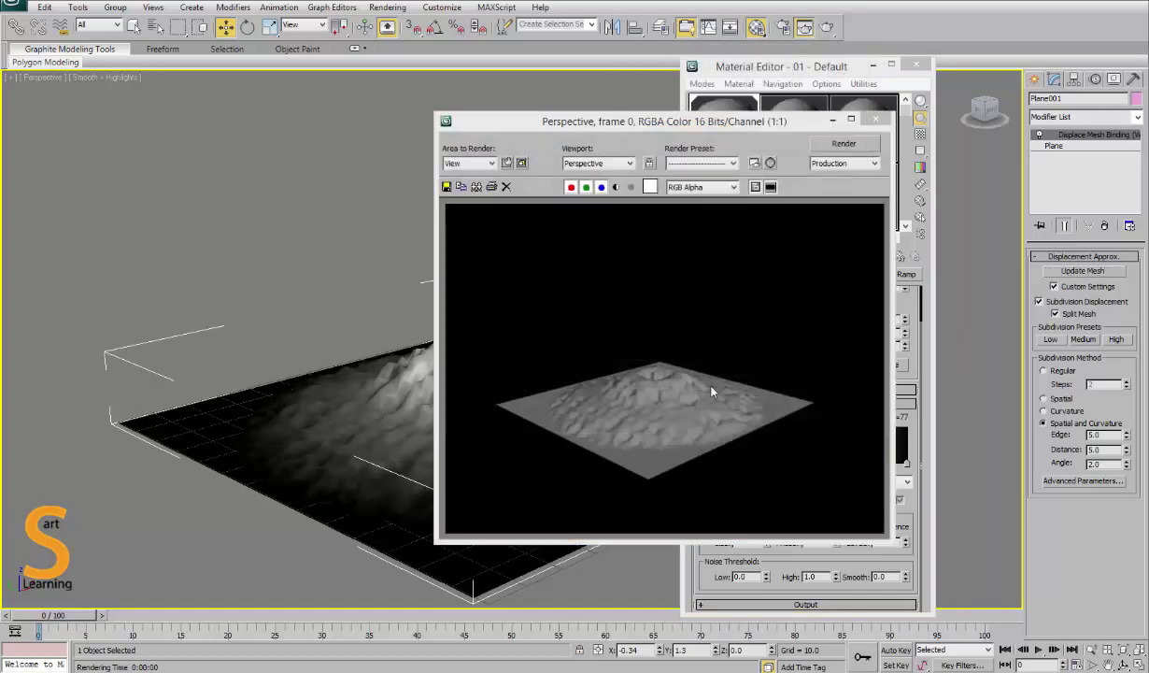
pyautogui.click(875, 120)
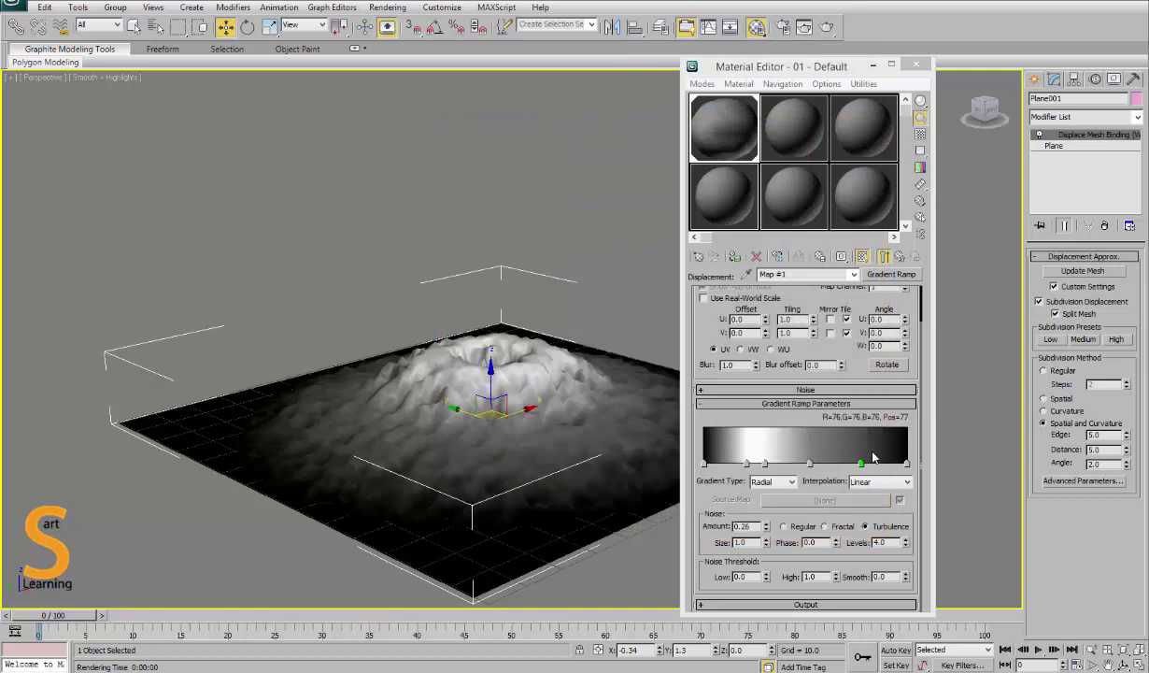
# Copy the material's Displacement gradient ramp into the Diffuse Color map slot and enable that slot
pyautogui.click(862, 256)
pyautogui.rightClick(838, 467)
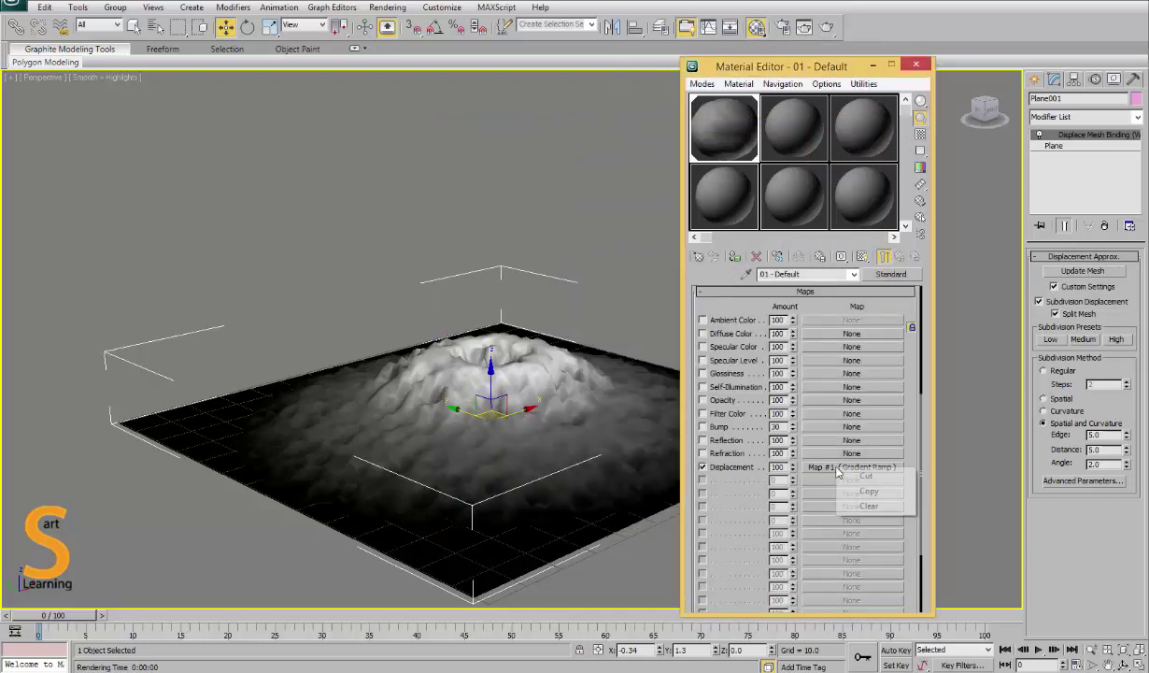
pyautogui.click(868, 492)
pyautogui.click(703, 333)
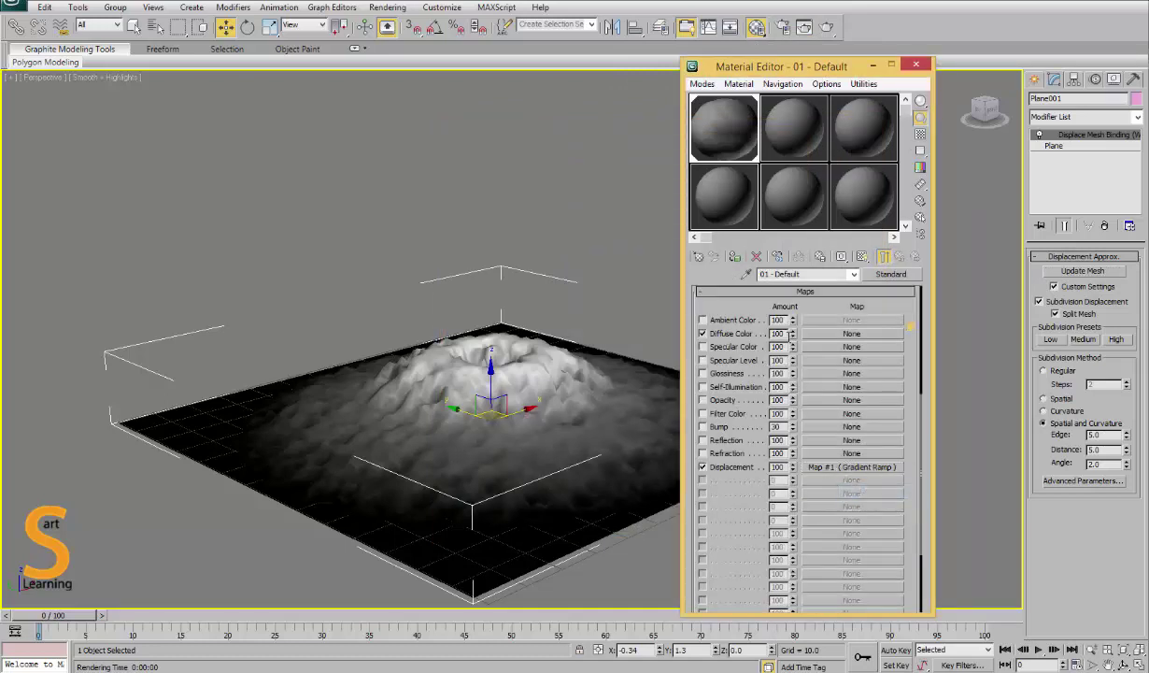
pyautogui.rightClick(855, 340)
pyautogui.click(853, 340)
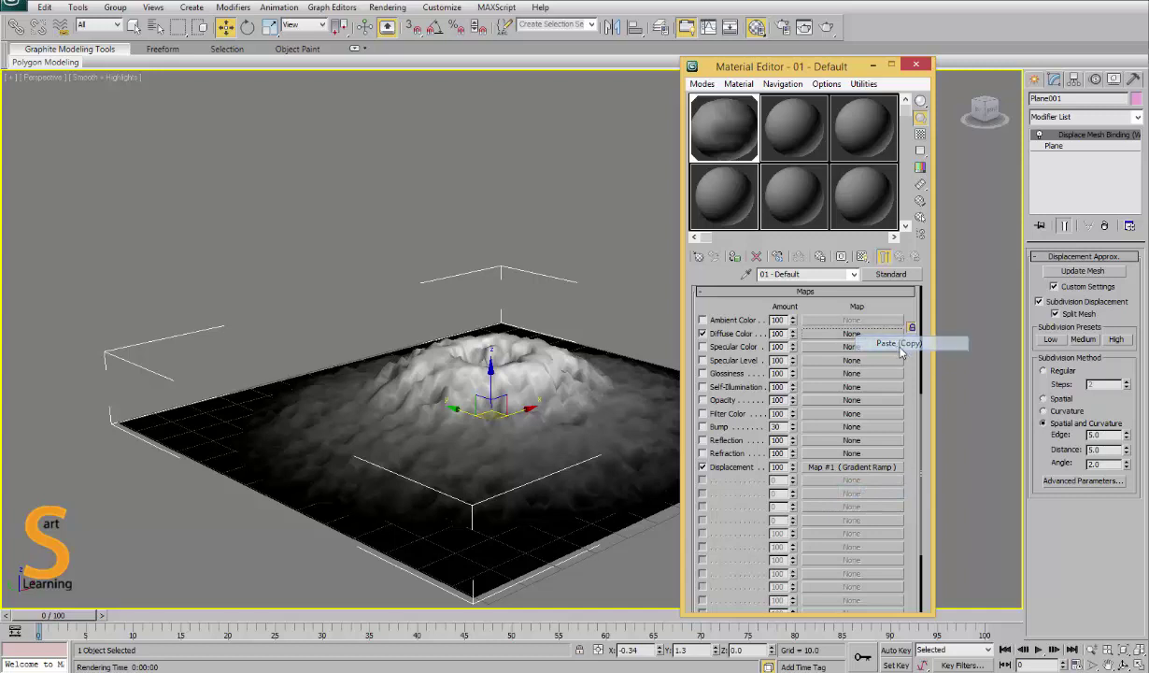
# In the diffuse gradient ramp, colour the end flag at position 100 dark olive green (R 47, G 54, B 0)
pyautogui.click(841, 334)
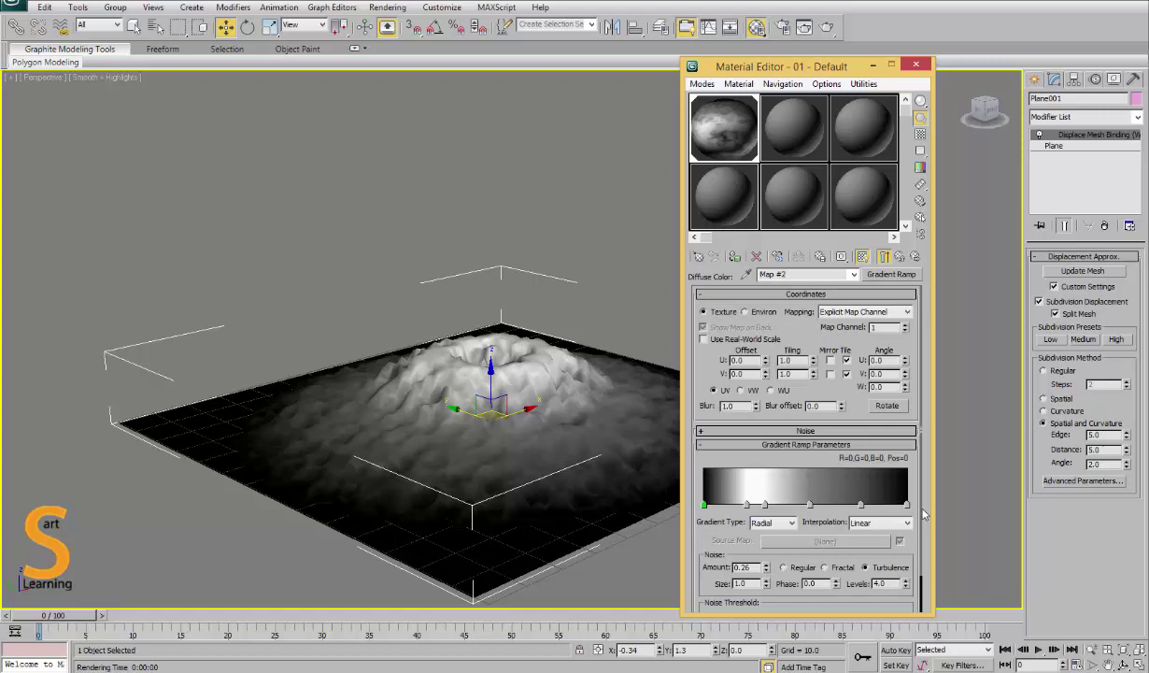
pyautogui.doubleClick(906, 506)
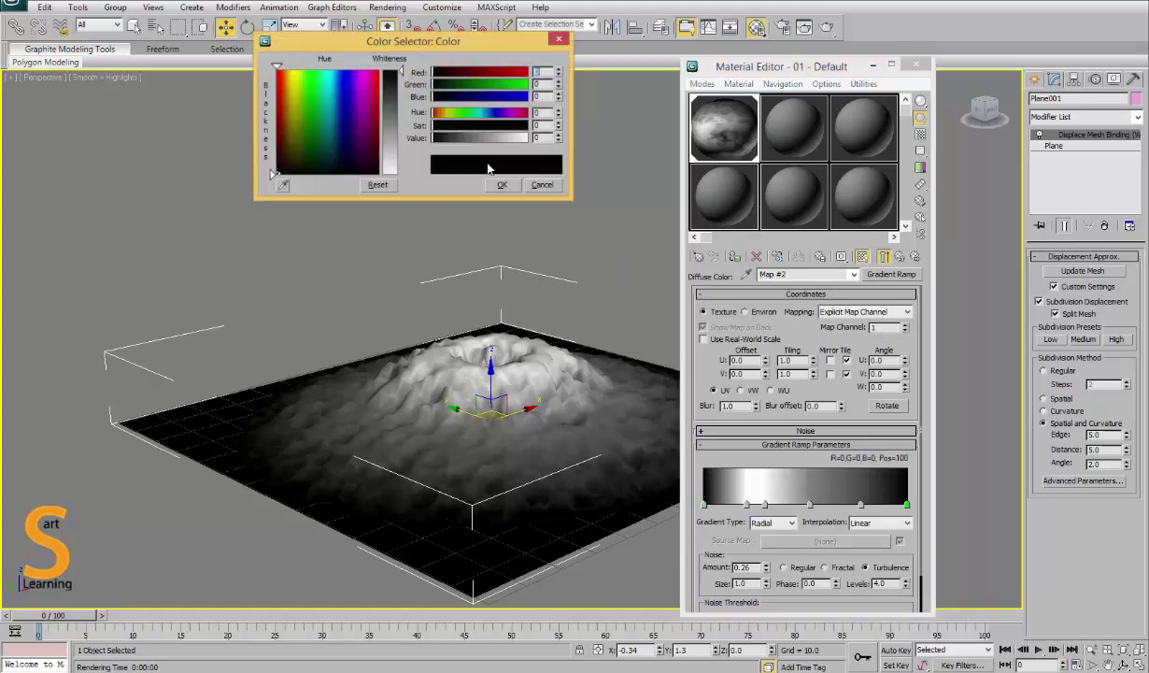
pyautogui.click(300, 153)
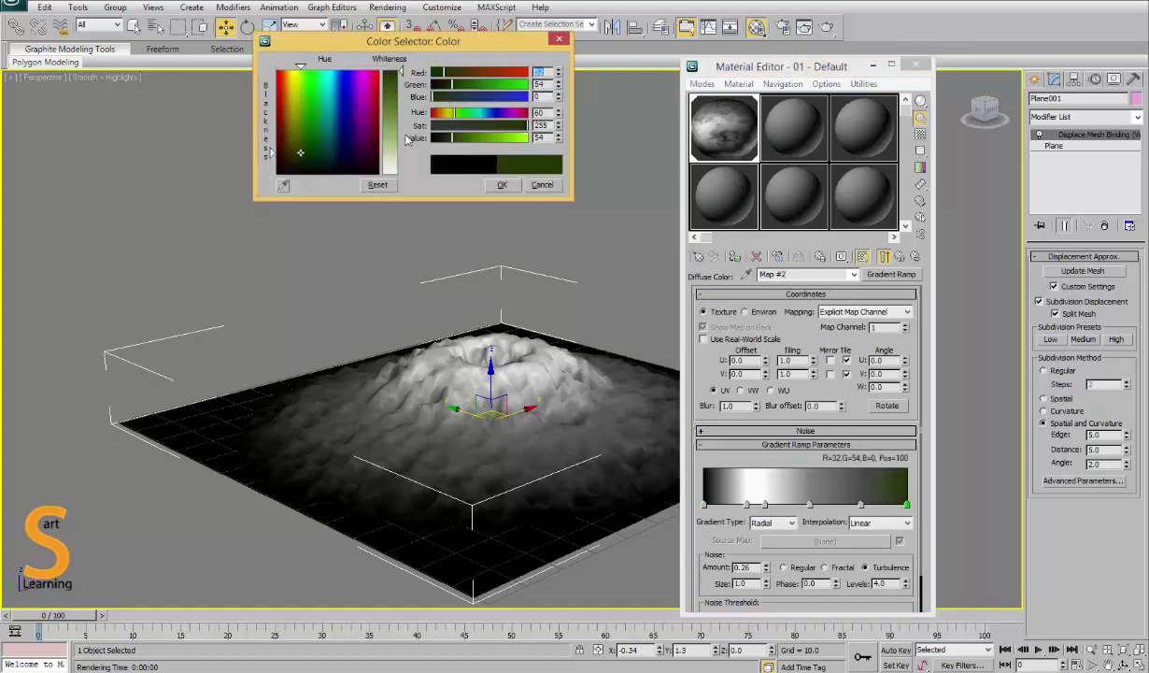
pyautogui.click(296, 152)
pyautogui.click(503, 185)
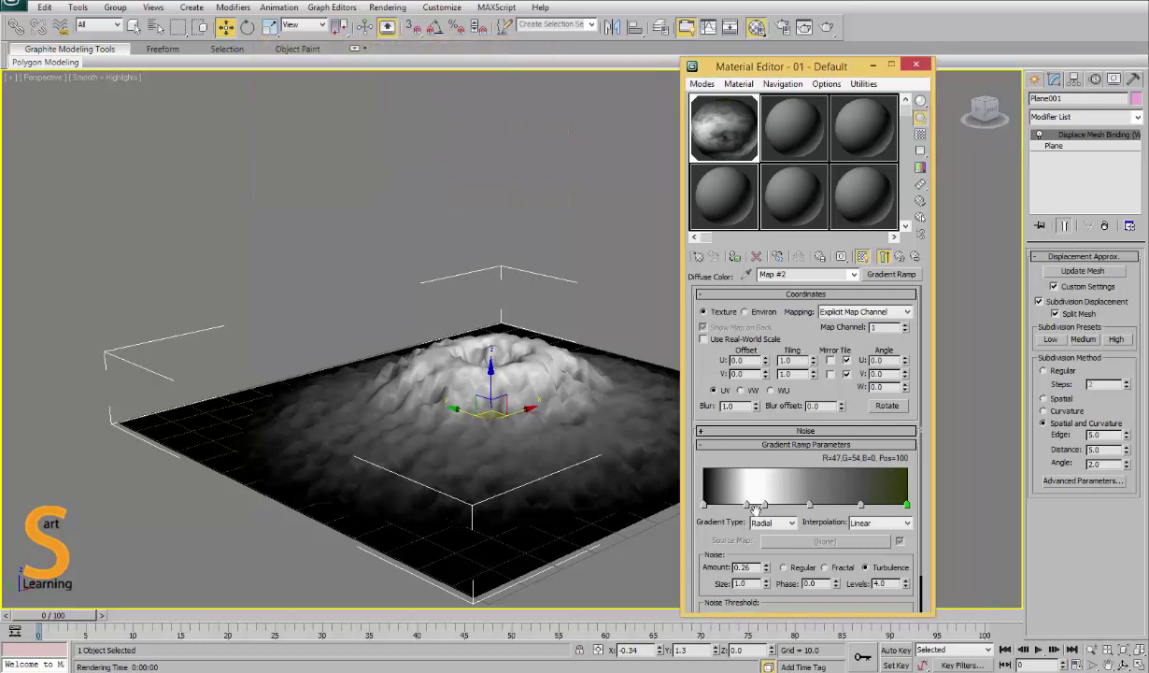
# Colour the diffuse ramp's start flag olive green (R 50, G 56, B 10) by sampling the colour near the ramp's end
pyautogui.doubleClick(704, 505)
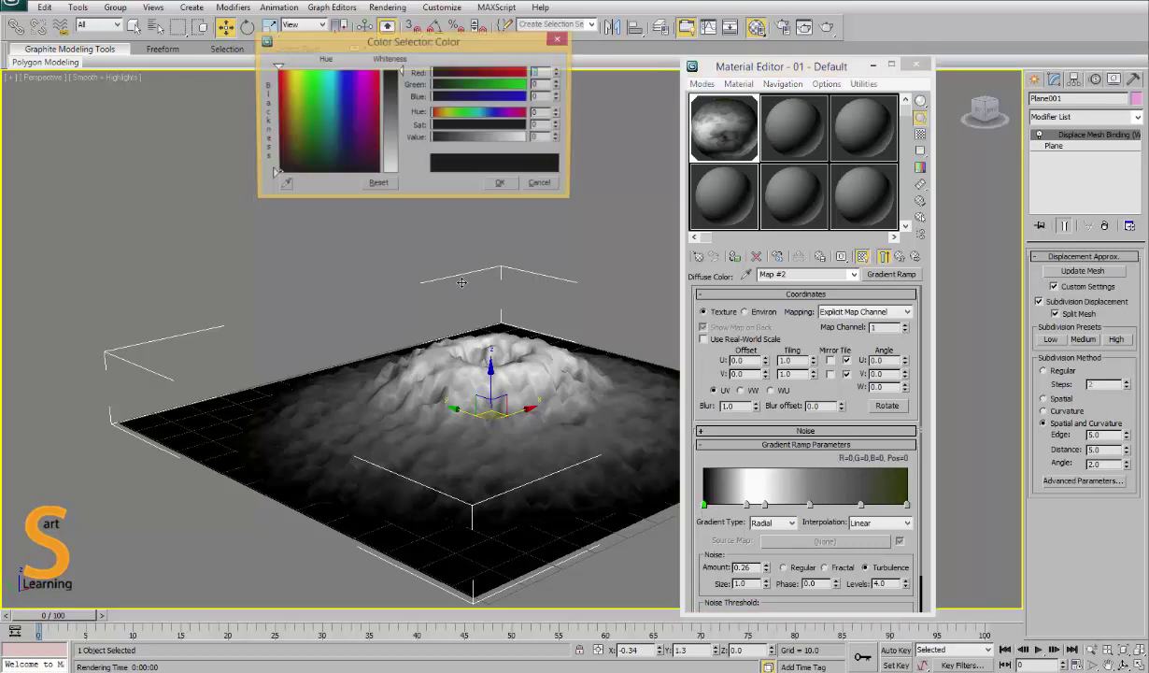
pyautogui.click(283, 187)
pyautogui.click(859, 459)
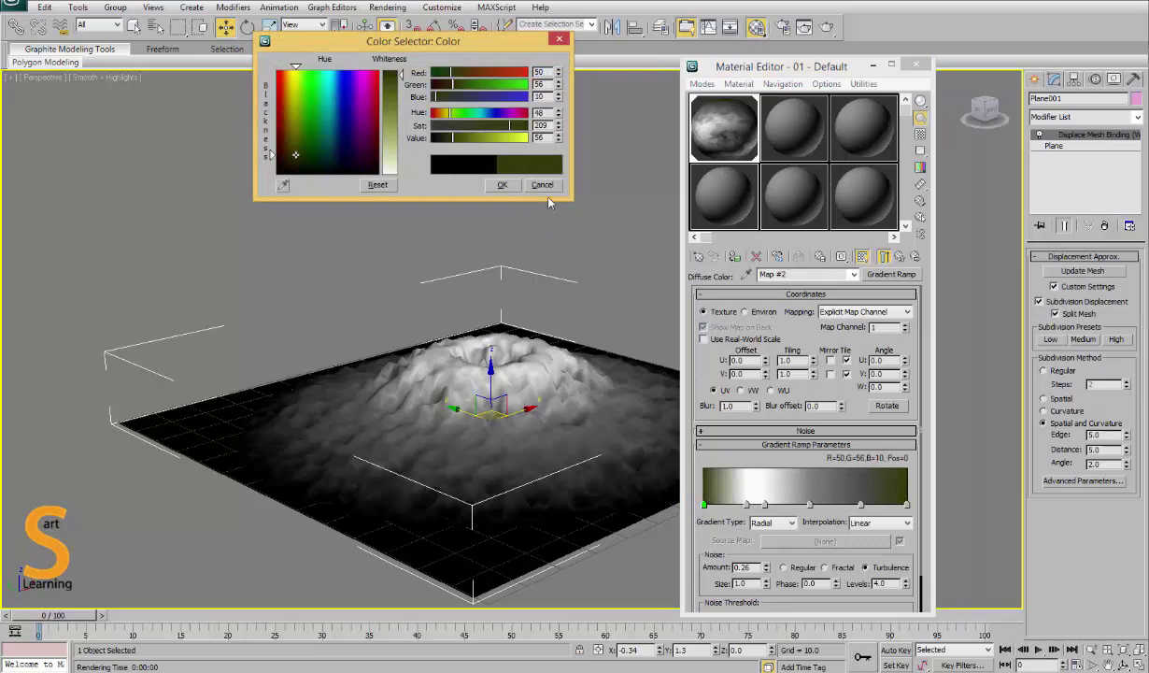
pyautogui.click(503, 185)
# Colour the diffuse ramp's flag at position 30 light beige-grey (R 182, G 175, B 161)
pyautogui.doubleClick(765, 505)
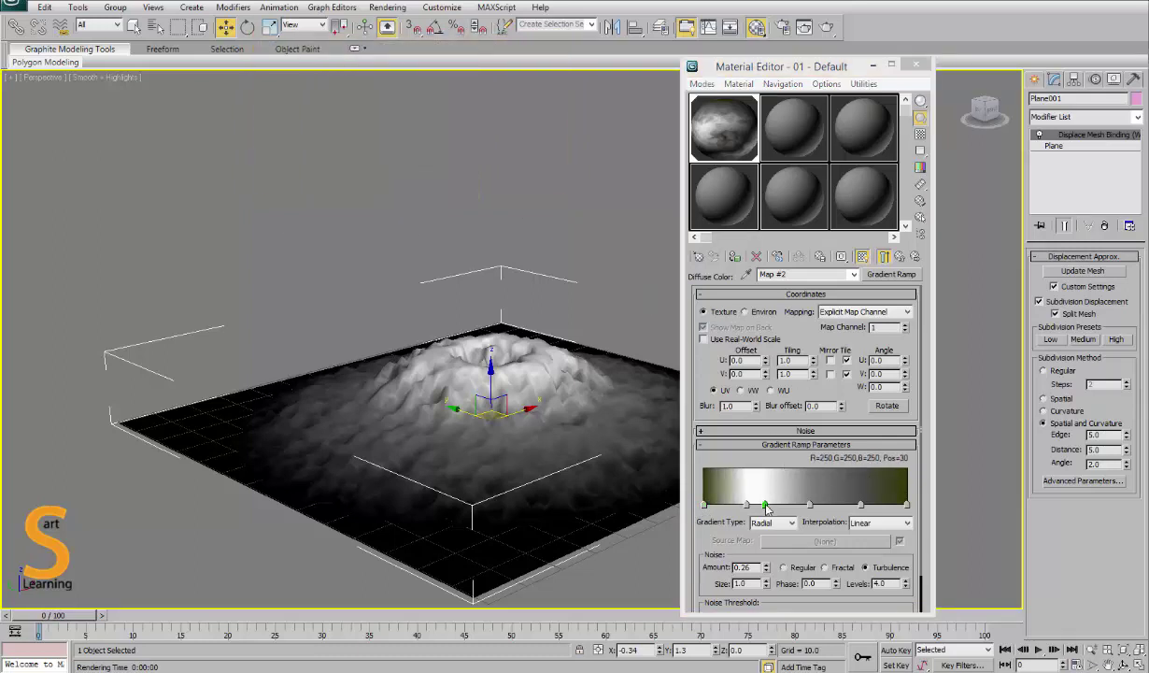
pyautogui.moveTo(295, 153); pyautogui.dragTo(289, 152)
pyautogui.moveTo(394, 165); pyautogui.dragTo(394, 136)
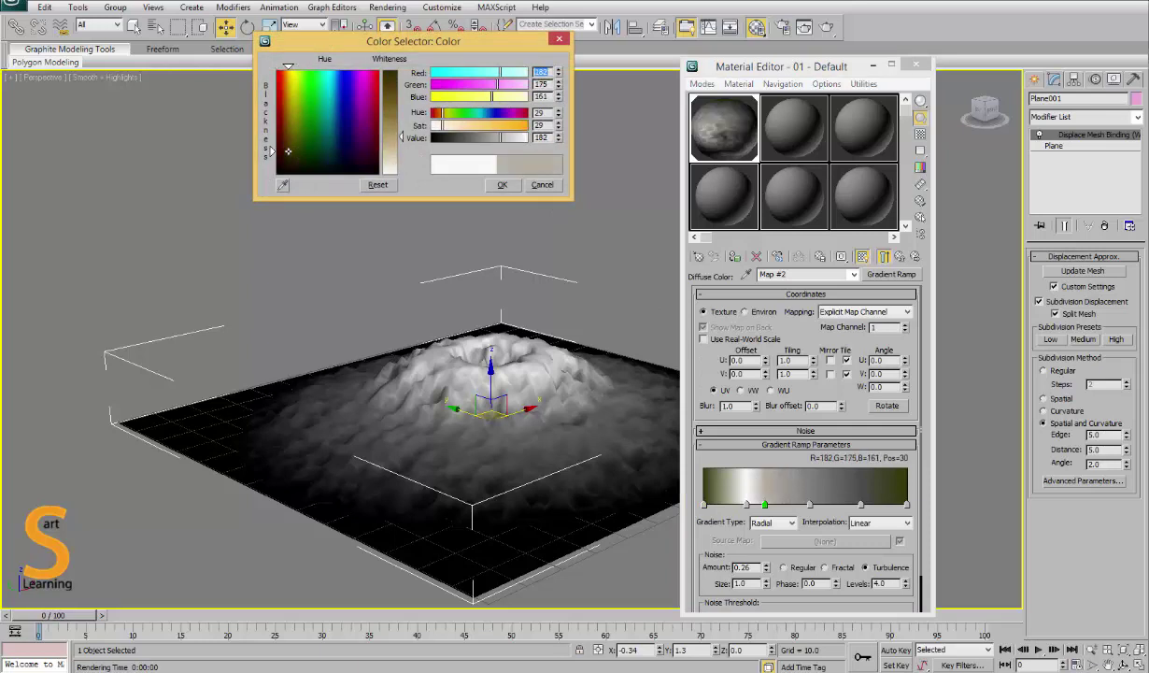
pyautogui.click(501, 184)
# Colour the diffuse ramp's flag at position 21 brownish grey (R 132, G 123, B 114)
pyautogui.doubleClick(746, 505)
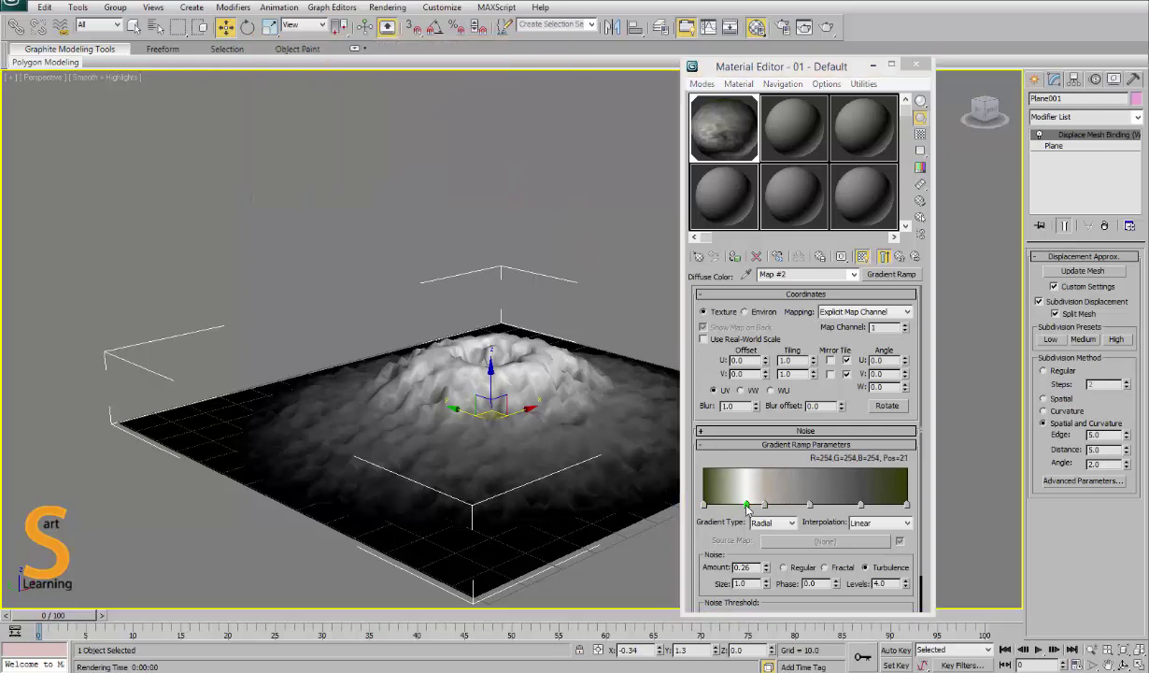
pyautogui.moveTo(305, 164); pyautogui.dragTo(284, 136)
pyautogui.moveTo(401, 145); pyautogui.dragTo(400, 127)
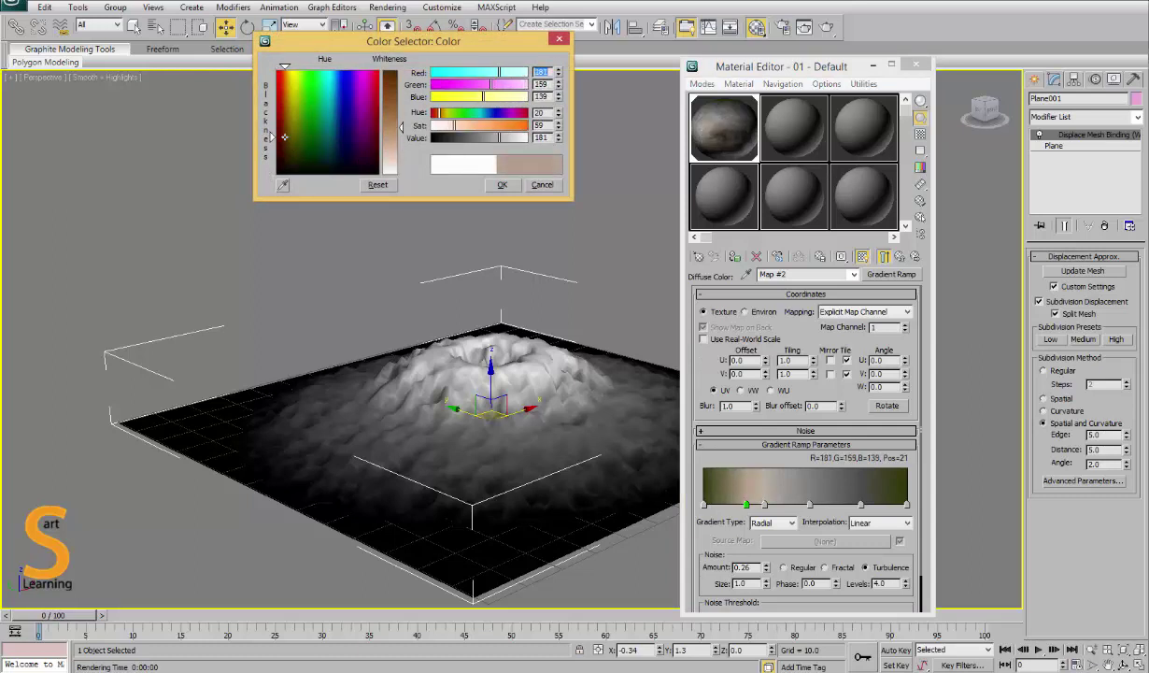
pyautogui.moveTo(485, 140); pyautogui.dragTo(444, 125)
pyautogui.click(501, 185)
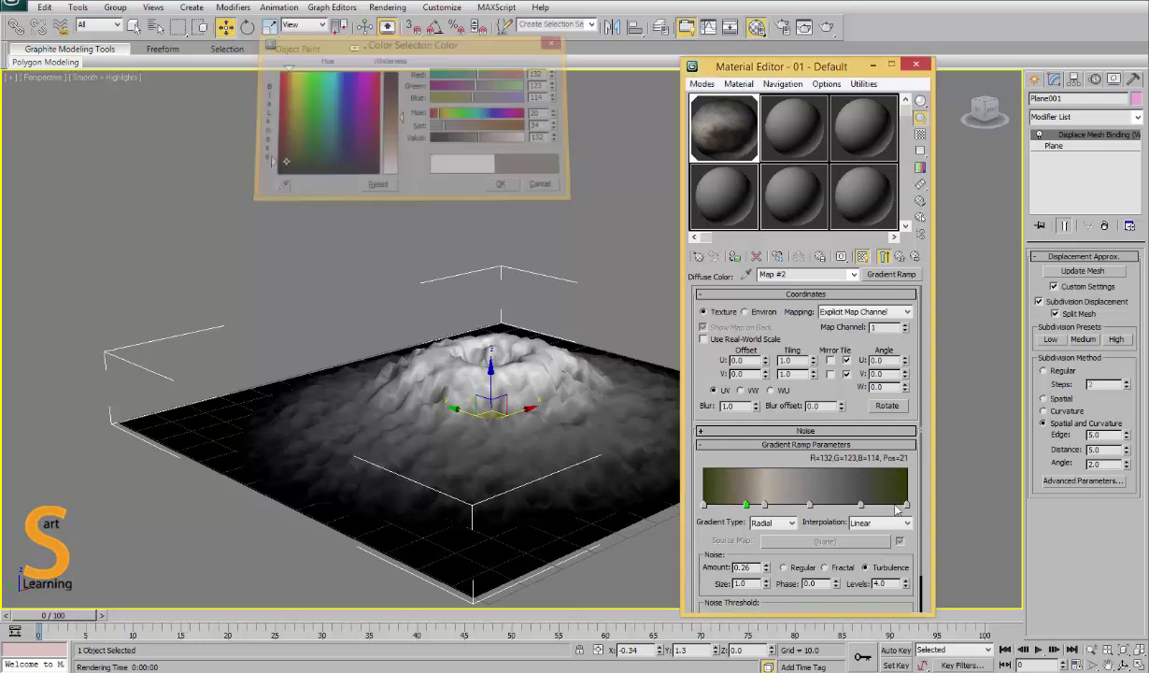
# Colour the diffuse ramp's flag at position 77 brownish grey (R 130, G 121, B 112) by sampling the ramp's inner brown area
pyautogui.doubleClick(861, 505)
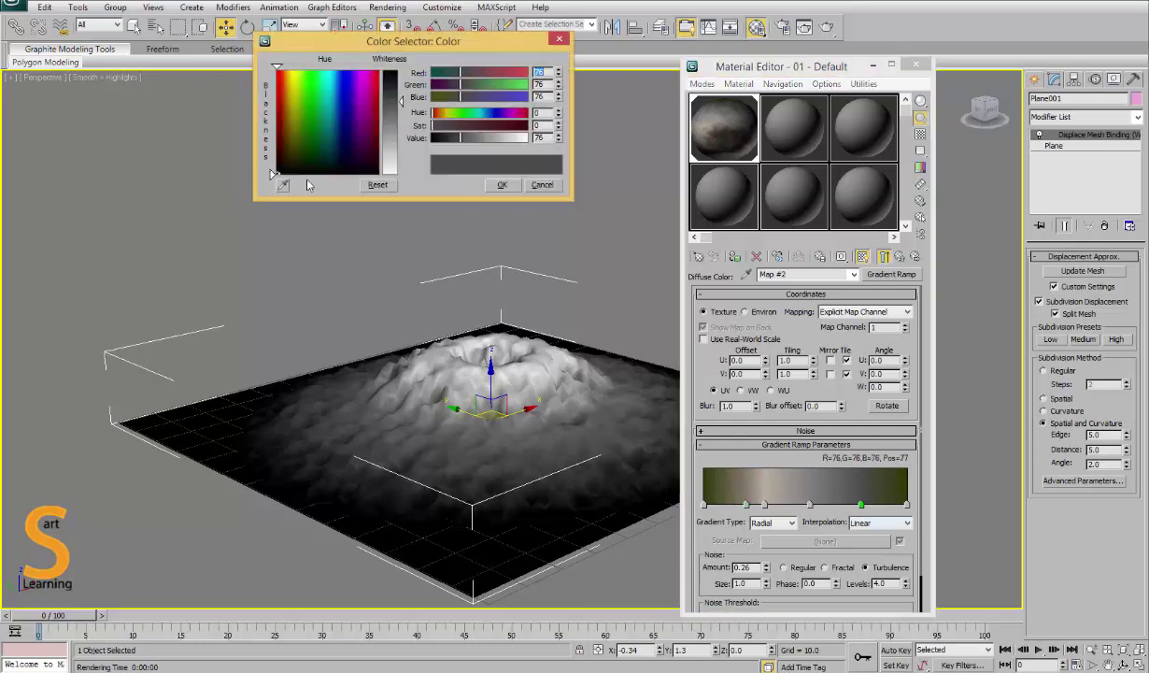
pyautogui.click(743, 480)
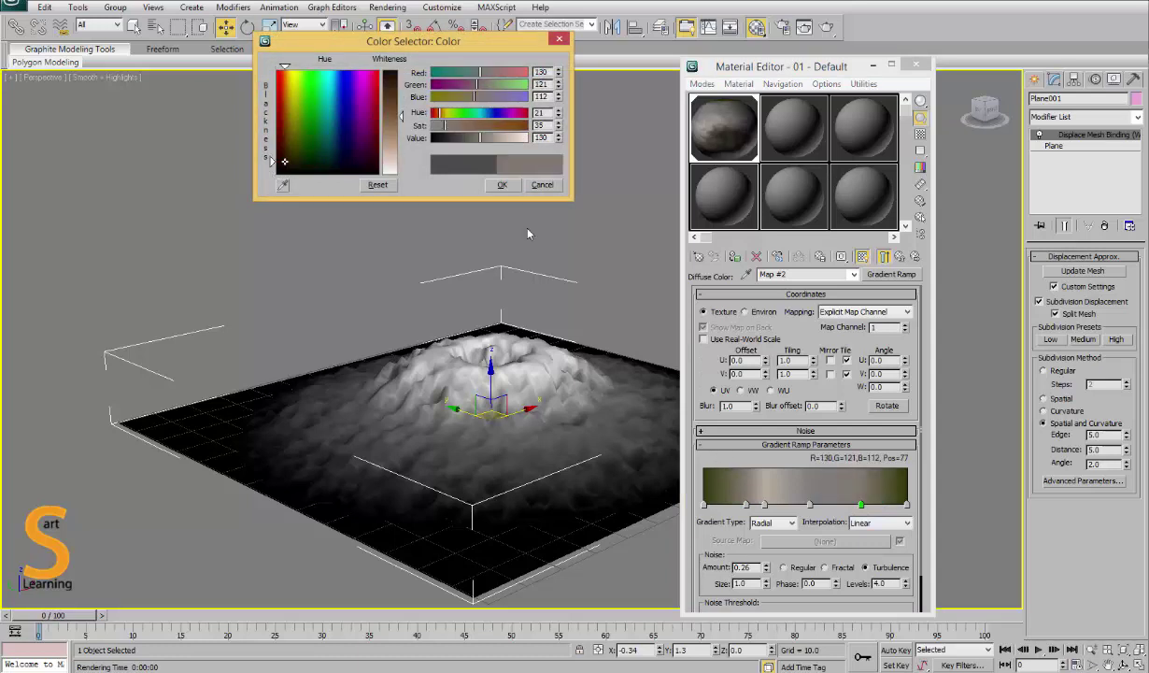
pyautogui.click(502, 185)
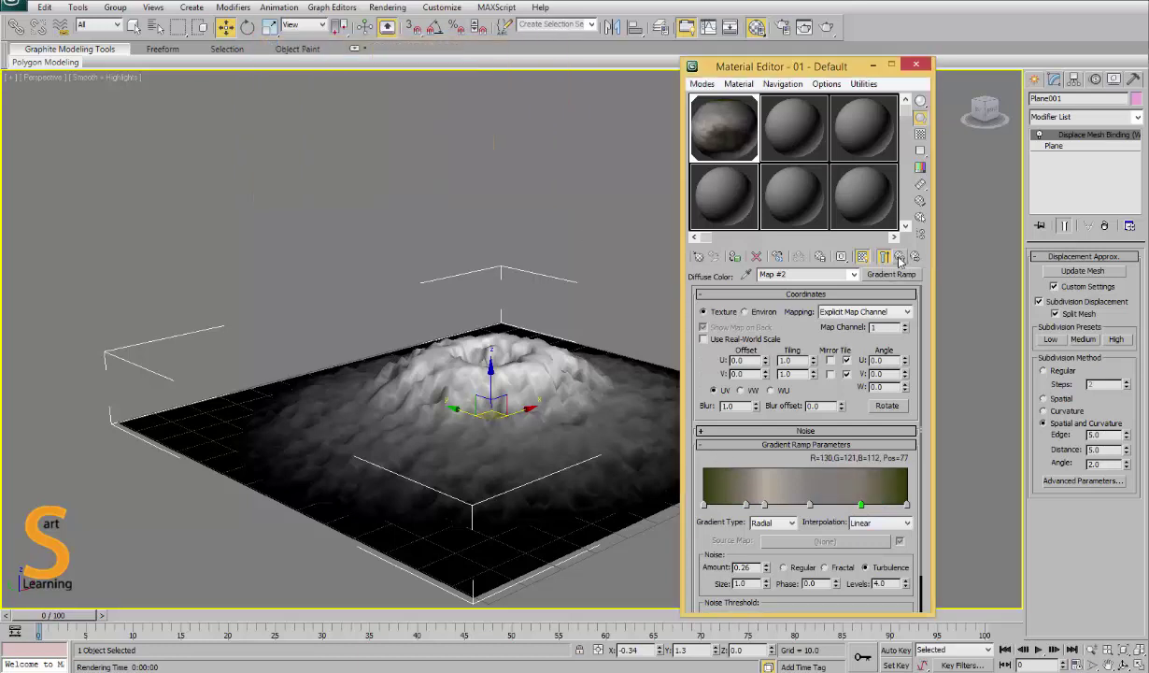
# Return to the material's main level, update the displaced mesh, and render the perspective view to check the colours
pyautogui.click(877, 258)
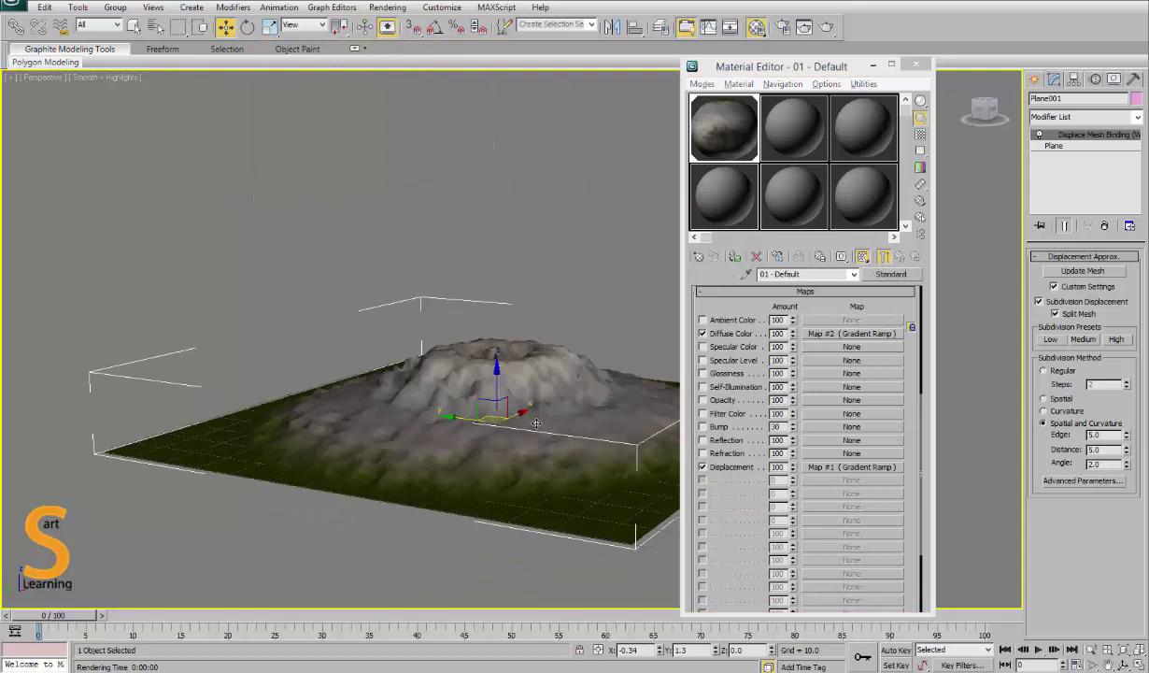
pyautogui.click(1083, 270)
pyautogui.moveTo(554, 359)
pyautogui.keyDown('alt'); pyautogui.mouseDown(button='middle')
pyautogui.moveTo(521, 386)
pyautogui.moveTo(562, 374)
pyautogui.mouseUp(button='middle'); pyautogui.keyUp('alt')
pyautogui.hotkey('shift', 'q')
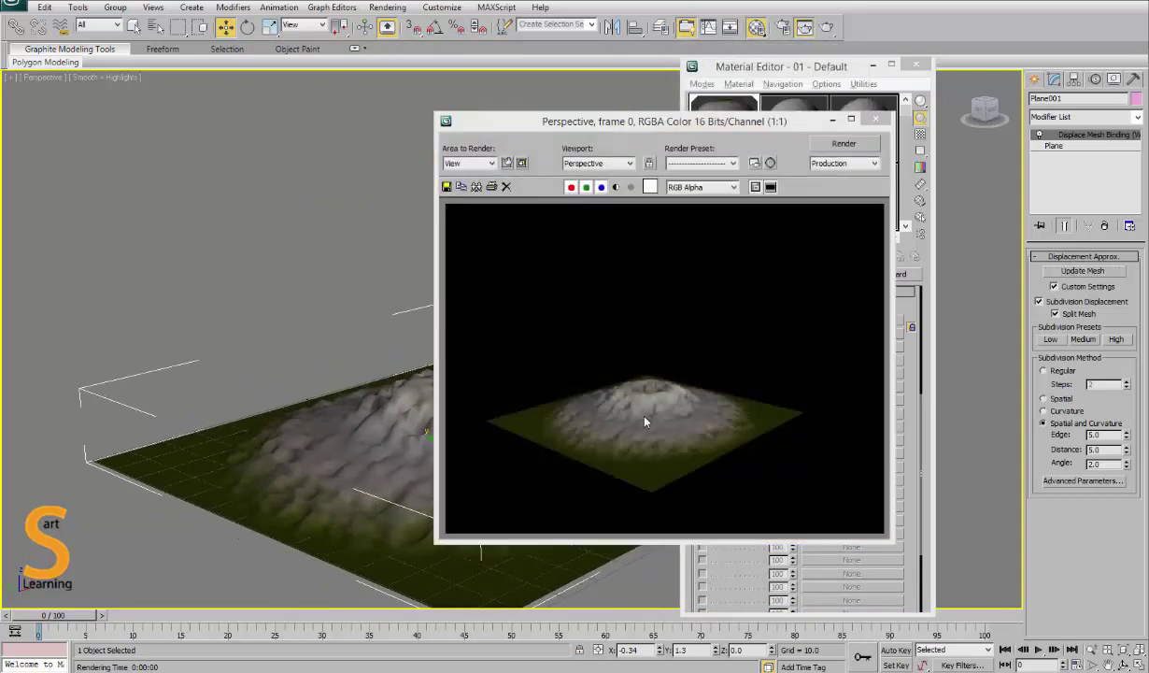
pyautogui.click(875, 120)
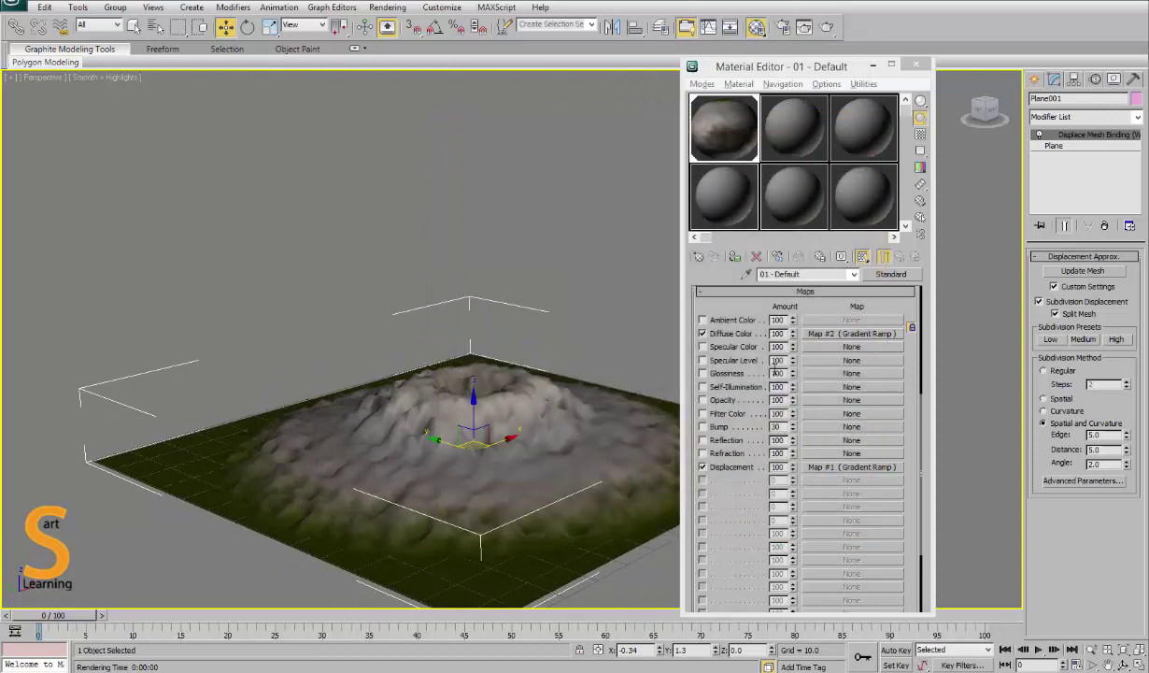
# Enable the material's self-illumination colour and assign a Perlin Marble map to it
pyautogui.scroll(5, 734, 306)
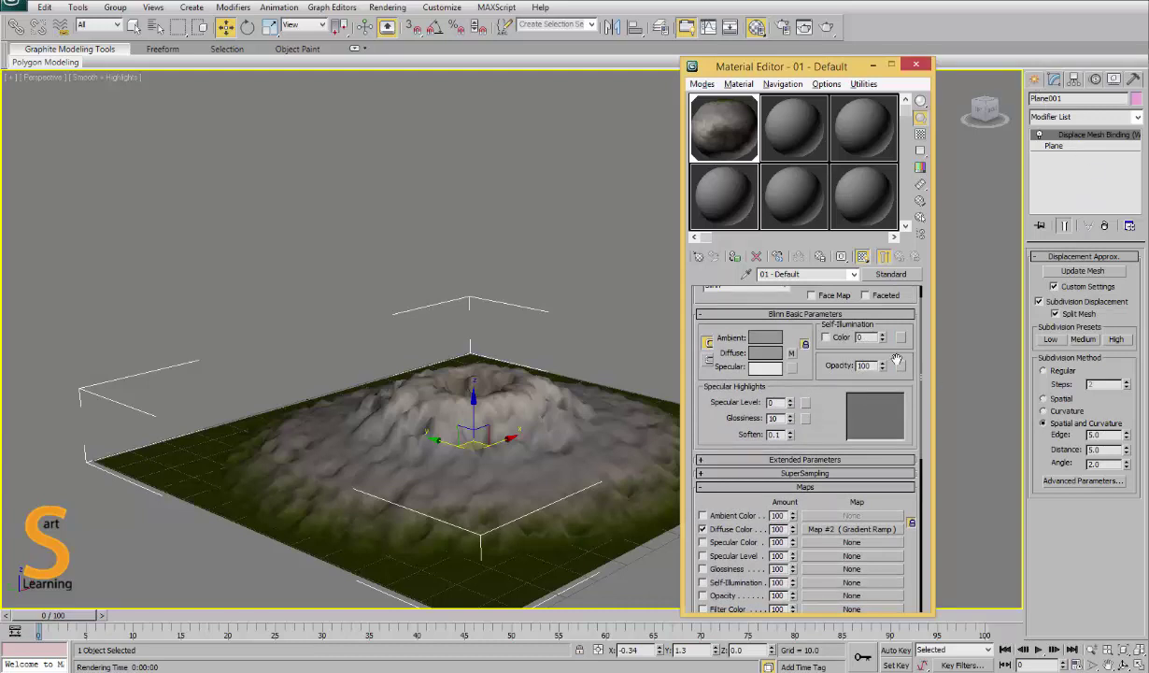
pyautogui.click(825, 337)
pyautogui.click(899, 337)
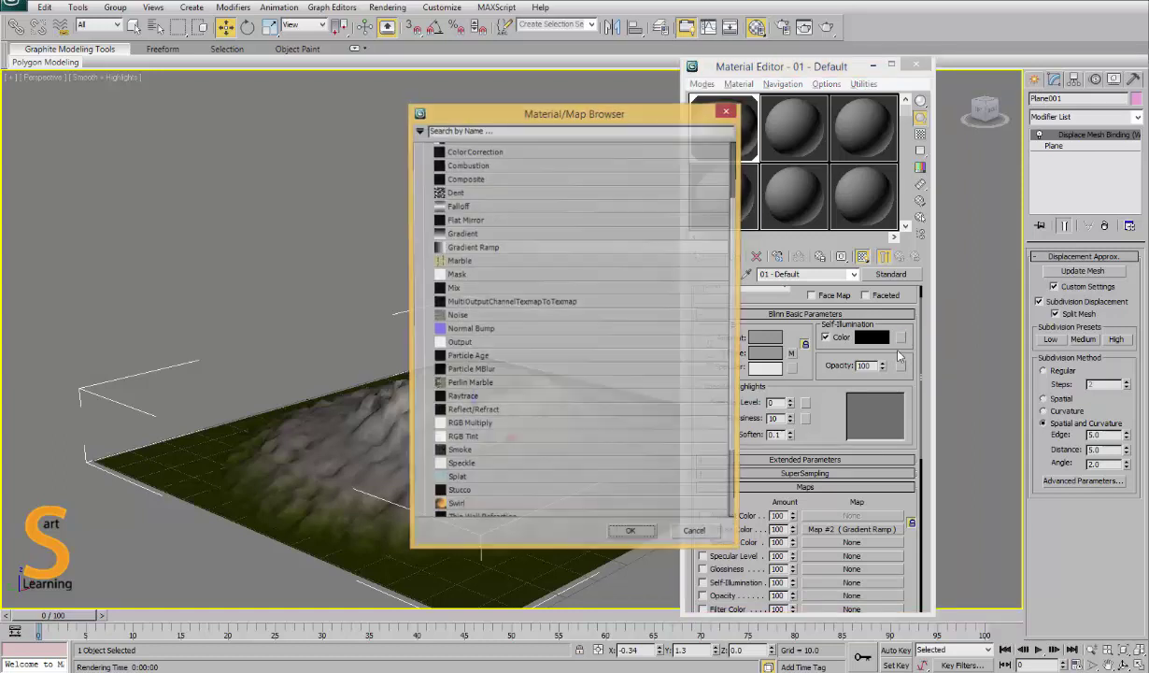
pyautogui.doubleClick(470, 382)
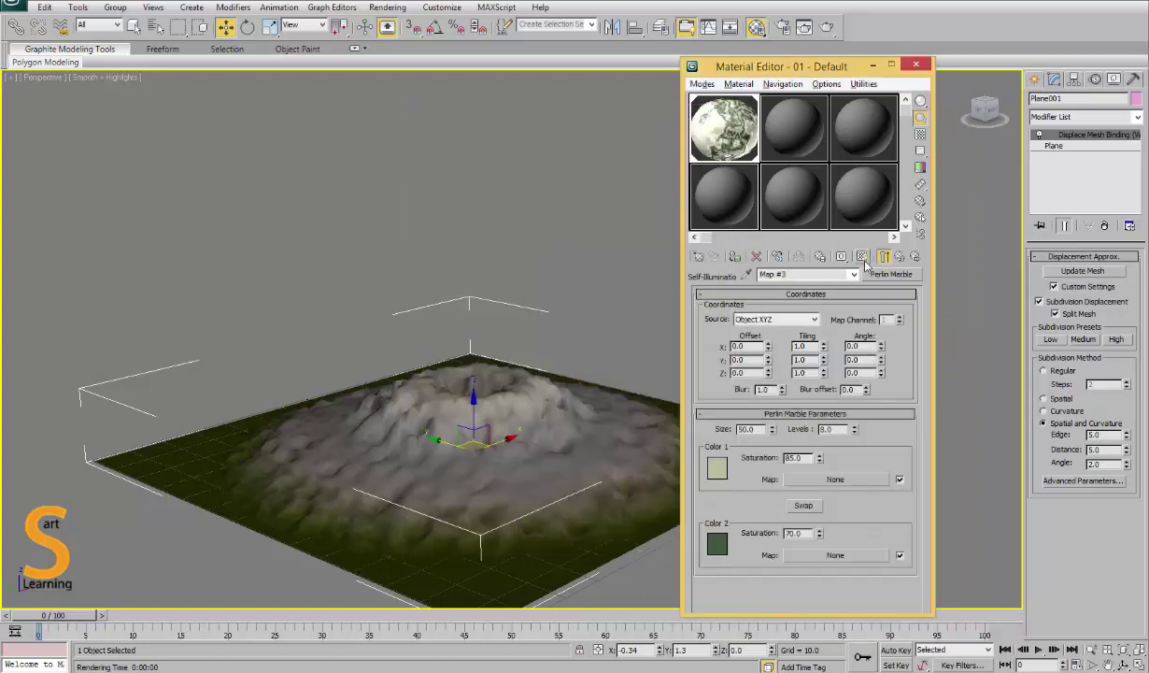
# Darken the Perlin Marble's Color 1 to near-black (R 20, G 20, B 17)
pyautogui.click(716, 467)
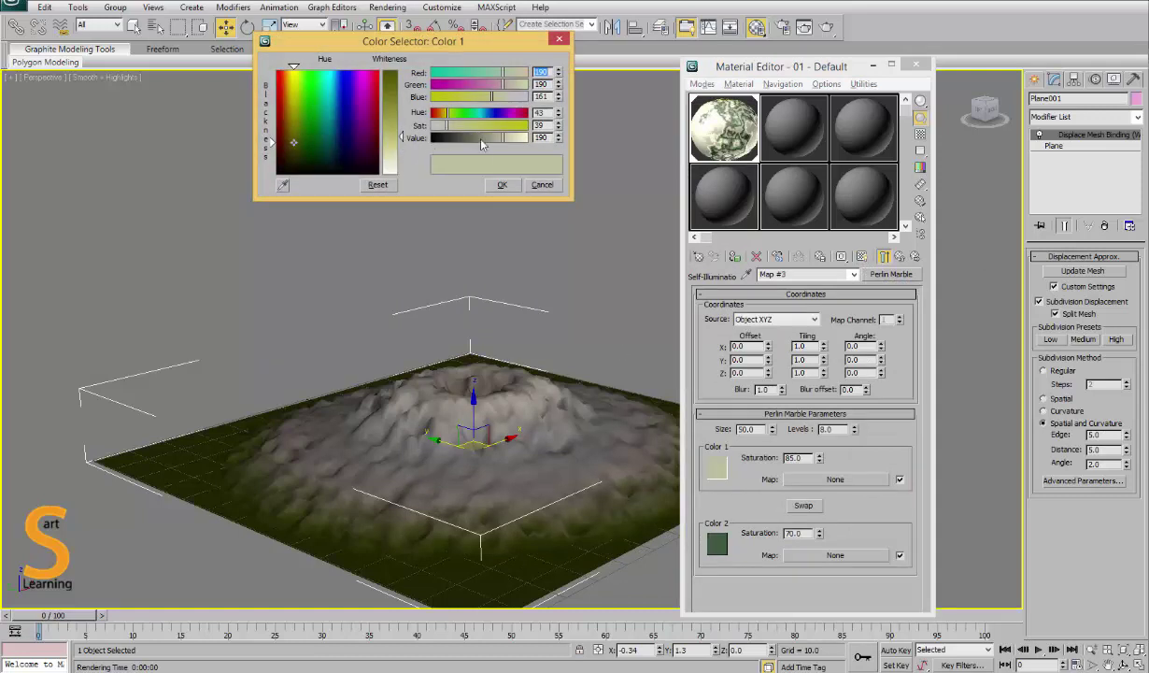
pyautogui.moveTo(466, 137); pyautogui.dragTo(436, 137)
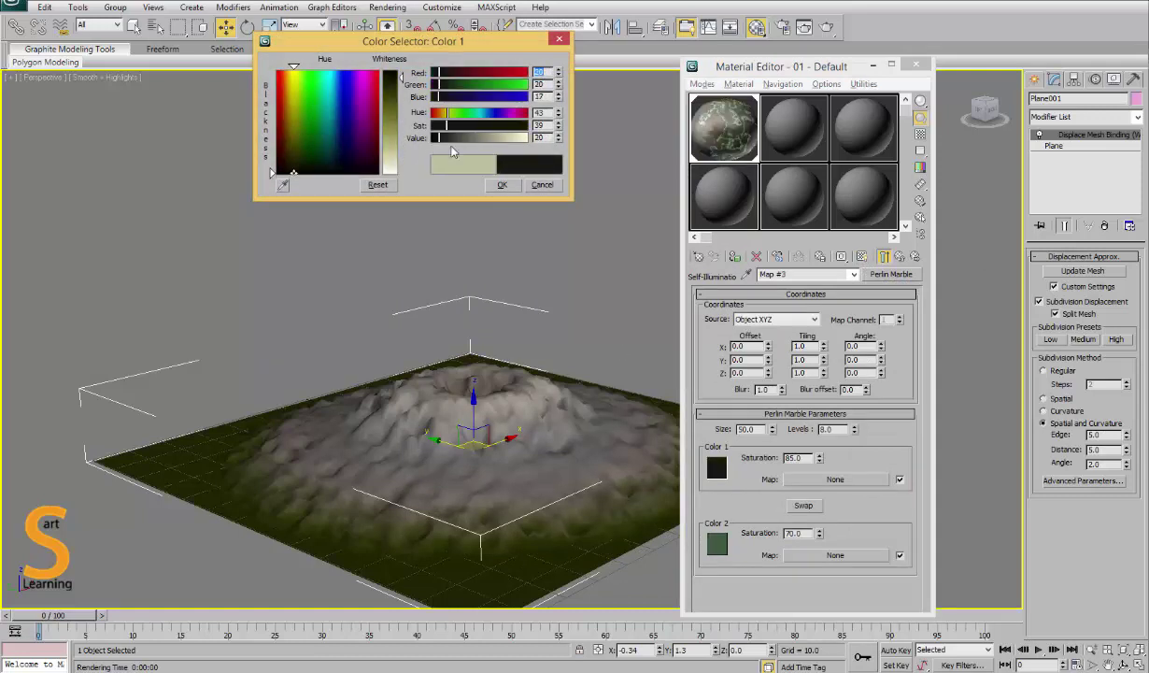
pyautogui.click(500, 187)
# Change the Perlin Marble's Color 2 to lava orange (R 196, G 88, B 0)
pyautogui.click(716, 543)
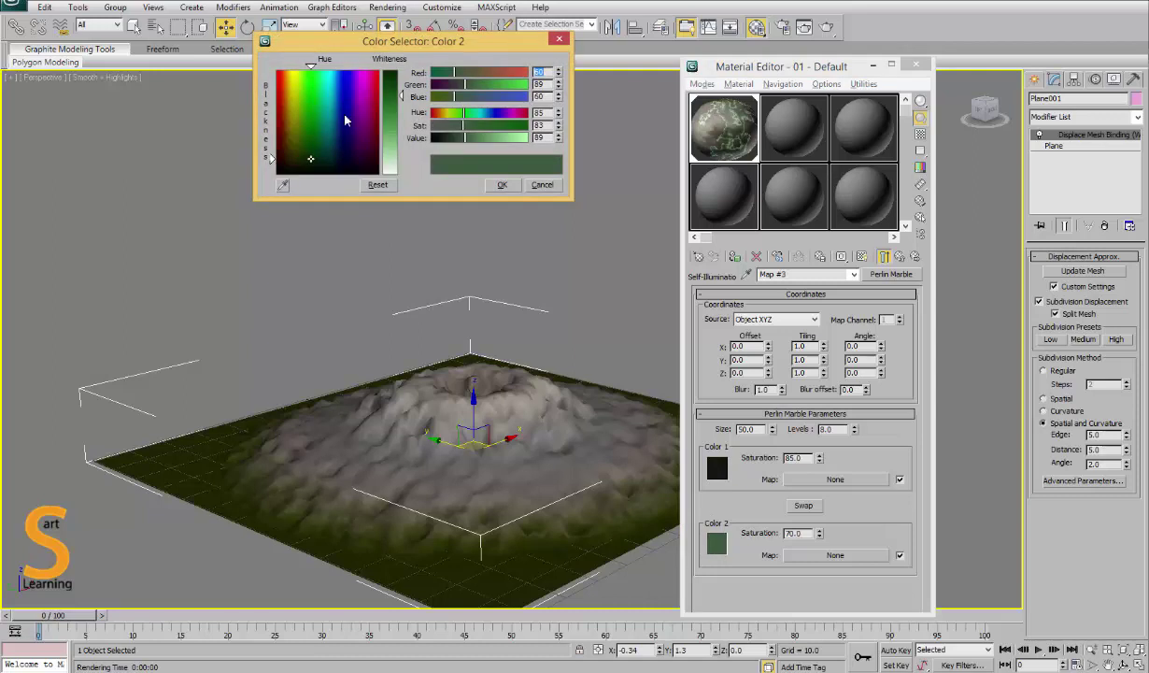
pyautogui.click(286, 114)
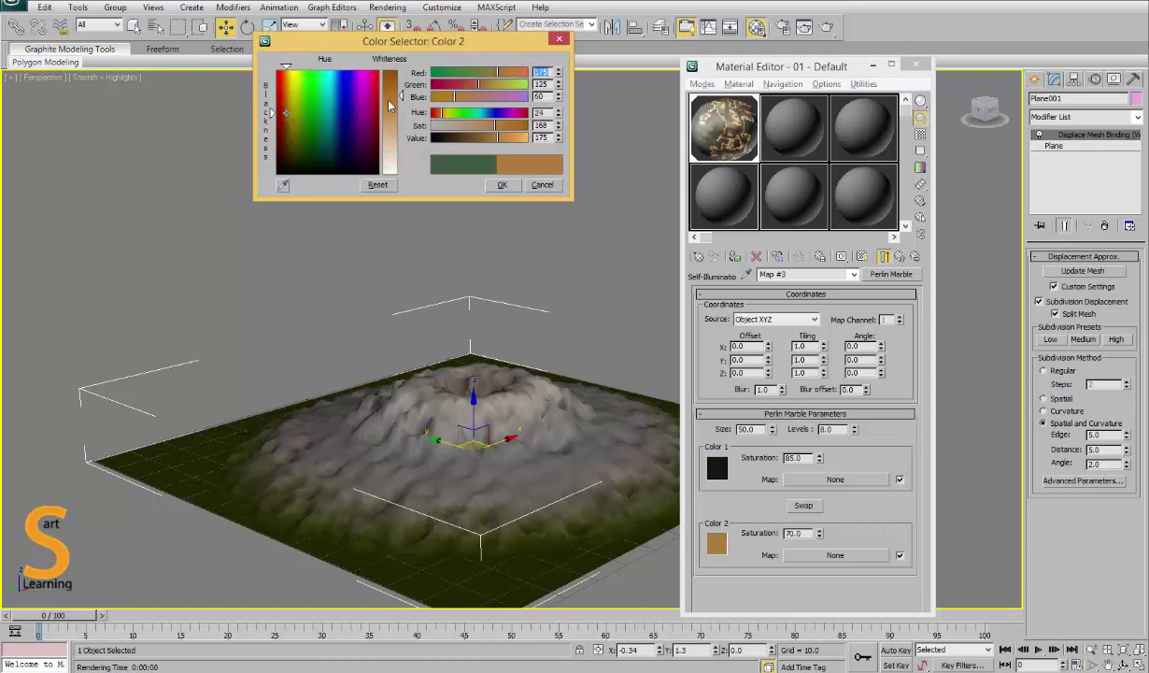
pyautogui.moveTo(439, 116); pyautogui.dragTo(436, 115)
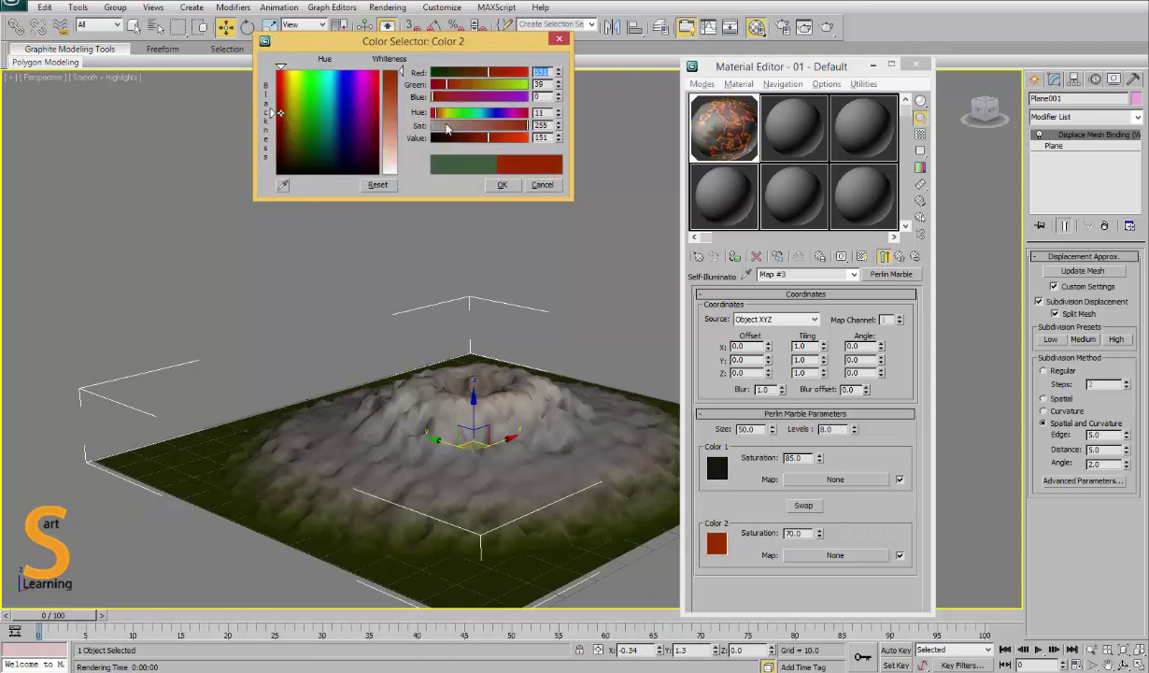
pyautogui.moveTo(280, 113); pyautogui.dragTo(284, 97)
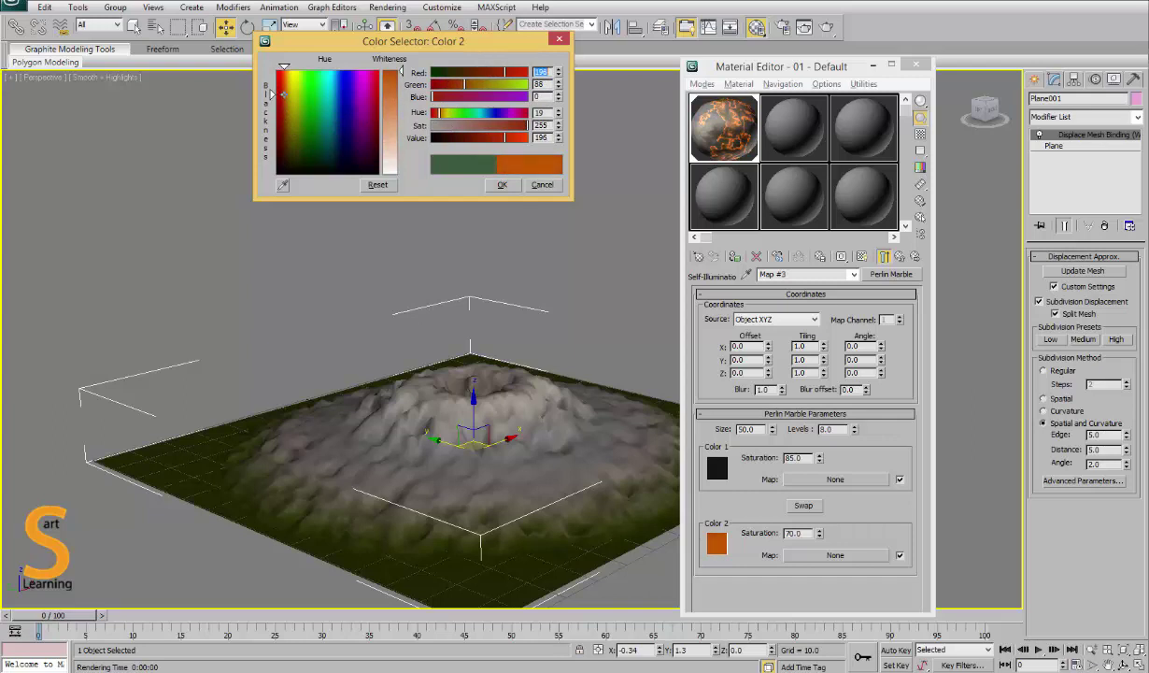
pyautogui.click(501, 184)
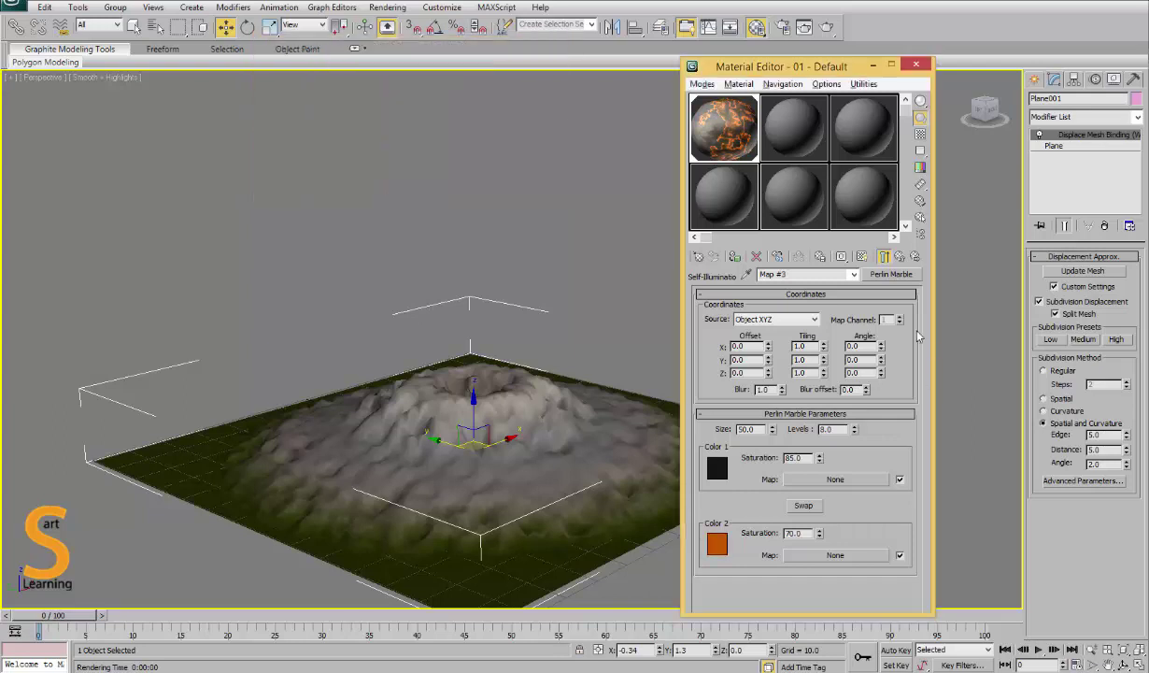
# Display the marble map on the model in the viewport and set its levels to 10 and size to 79
pyautogui.click(862, 257)
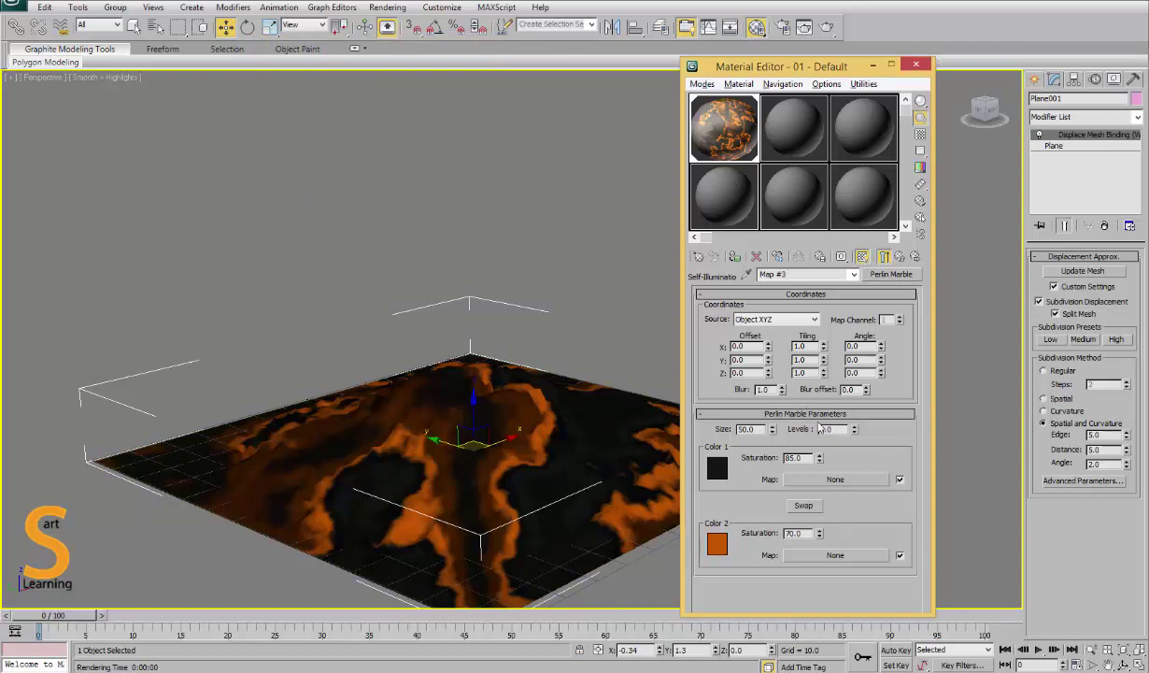
pyautogui.moveTo(853, 429); pyautogui.dragTo(856, 404)
pyautogui.moveTo(773, 432); pyautogui.dragTo(779, 408)
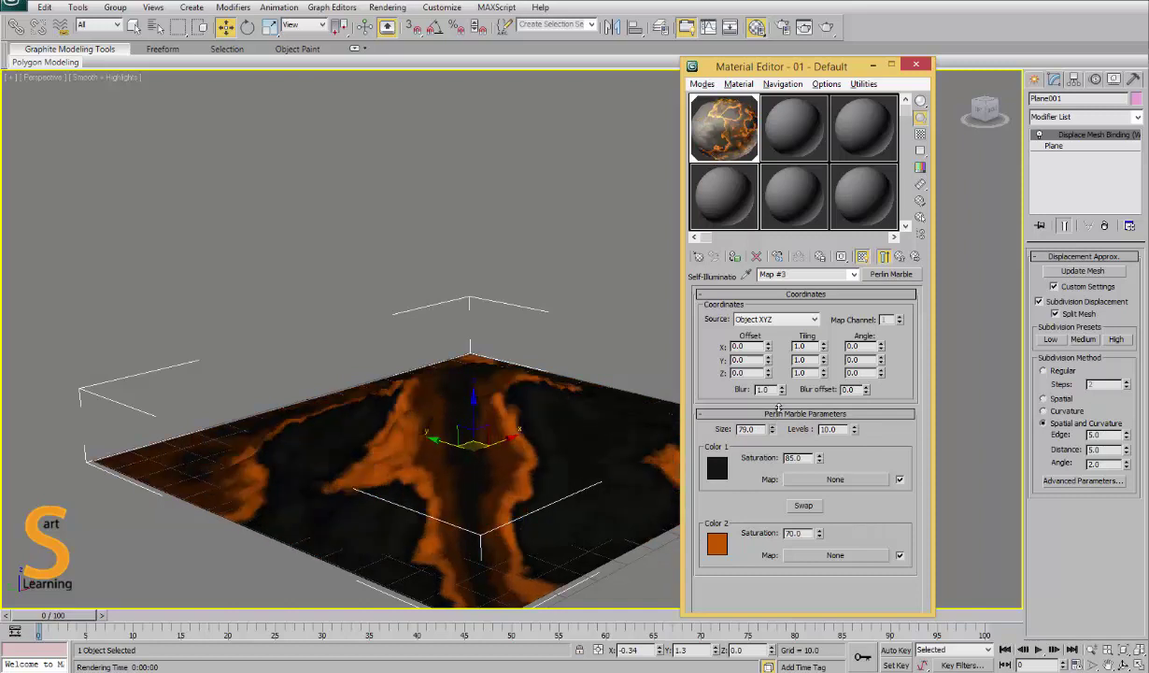
# Return to the material's main level, render the perspective view to check the lava, and close the render and the Material Editor
pyautogui.click(884, 257)
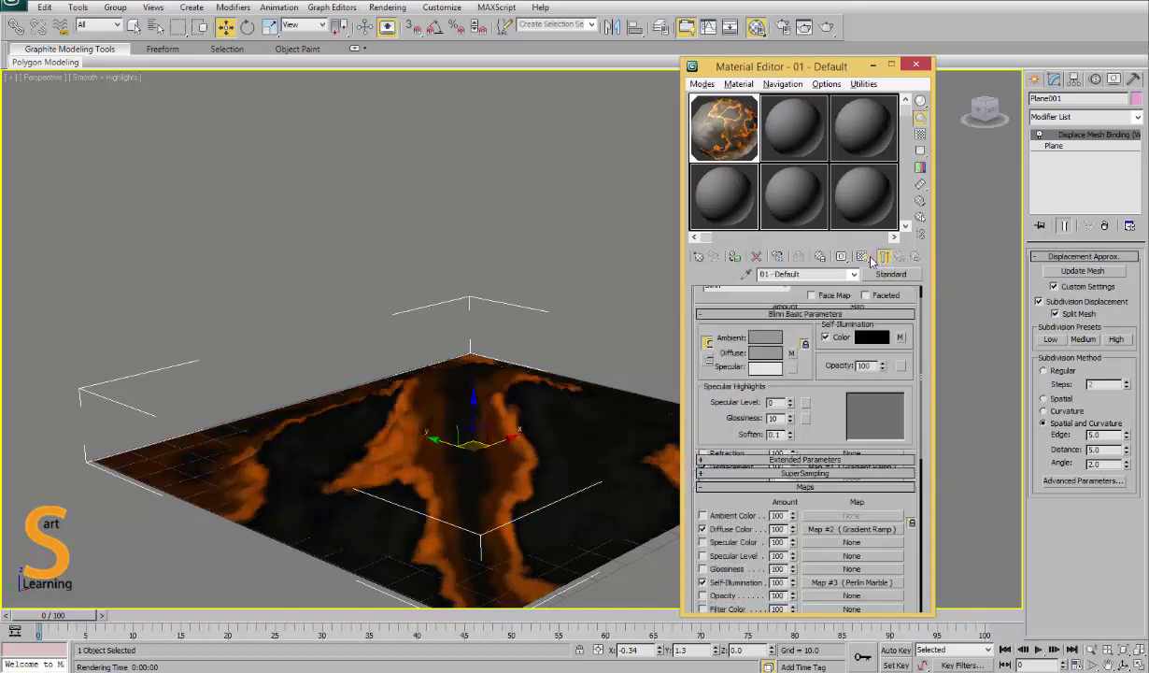
pyautogui.hotkey('shift', 'q')
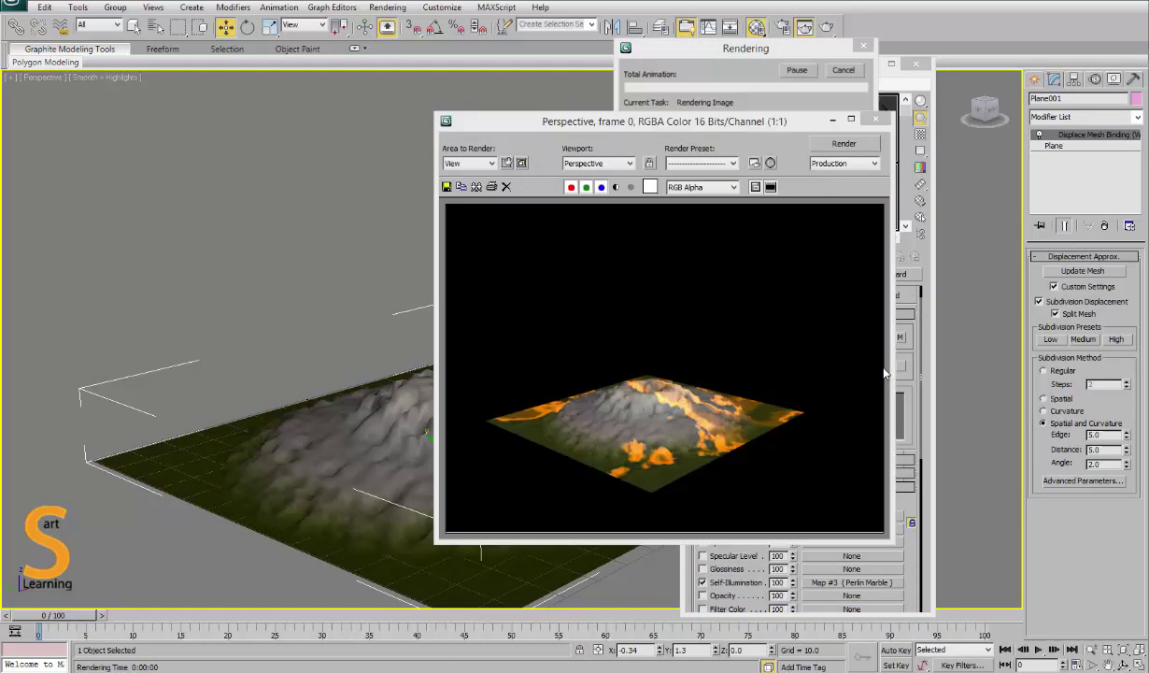
pyautogui.click(875, 120)
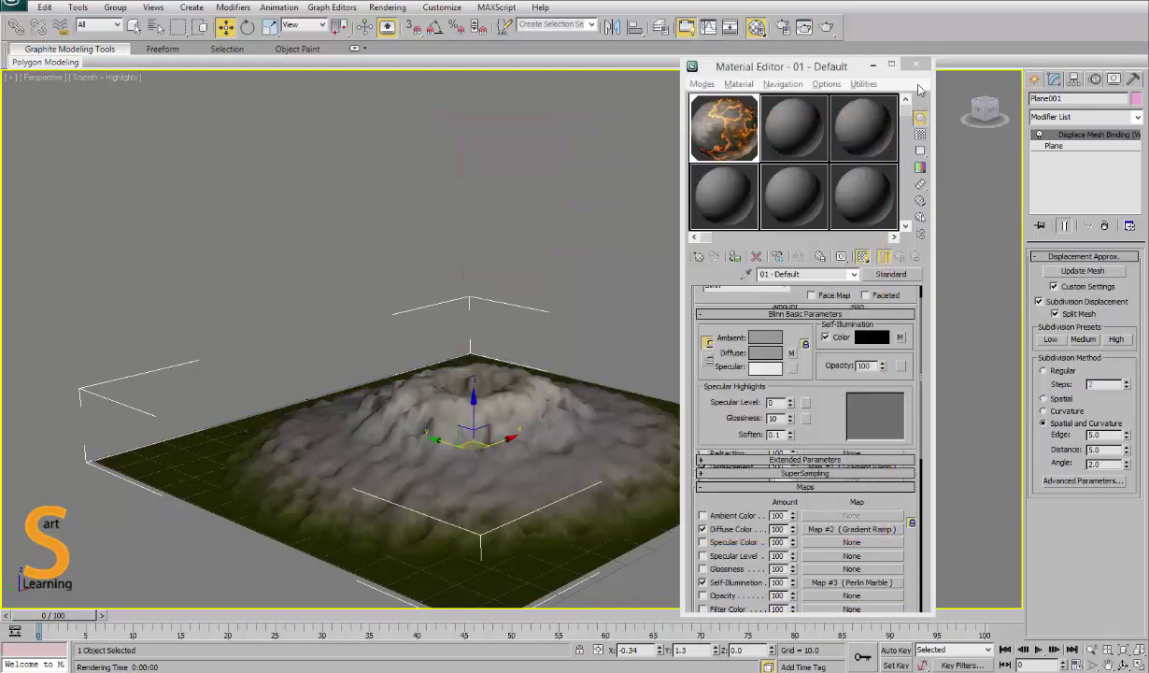
pyautogui.click(916, 64)
# Create a photometric Free Light at the centre of the volcano and raise it above the crater to a Z of about 22
pyautogui.click(1035, 78)
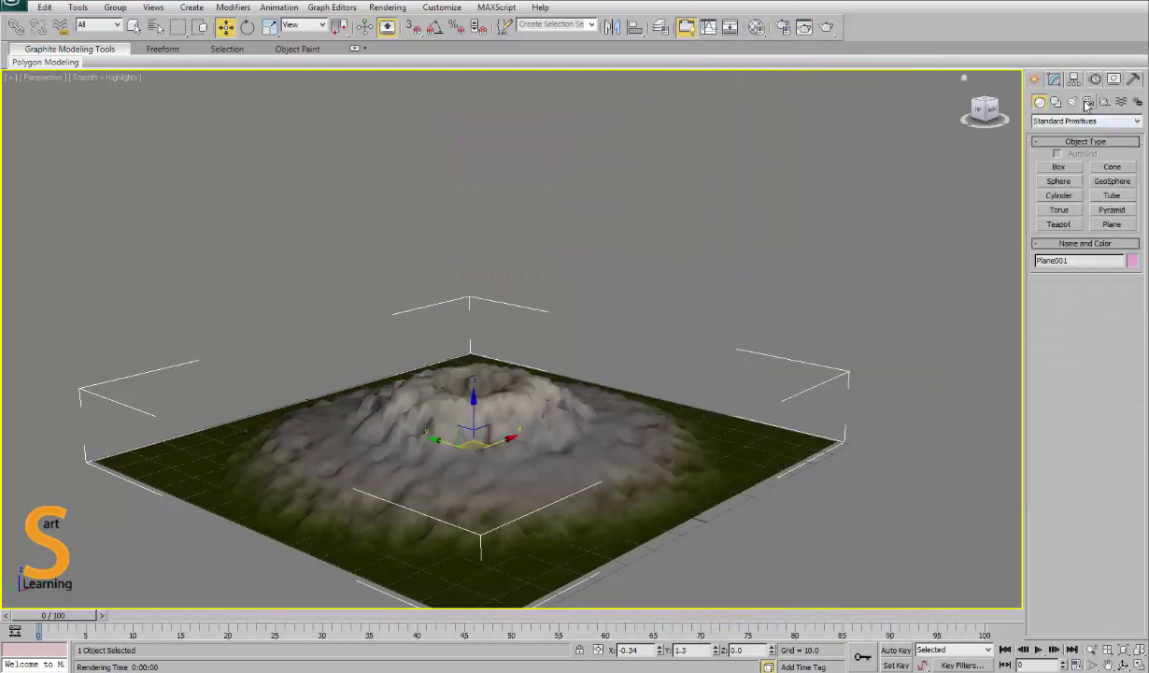
pyautogui.click(1071, 102)
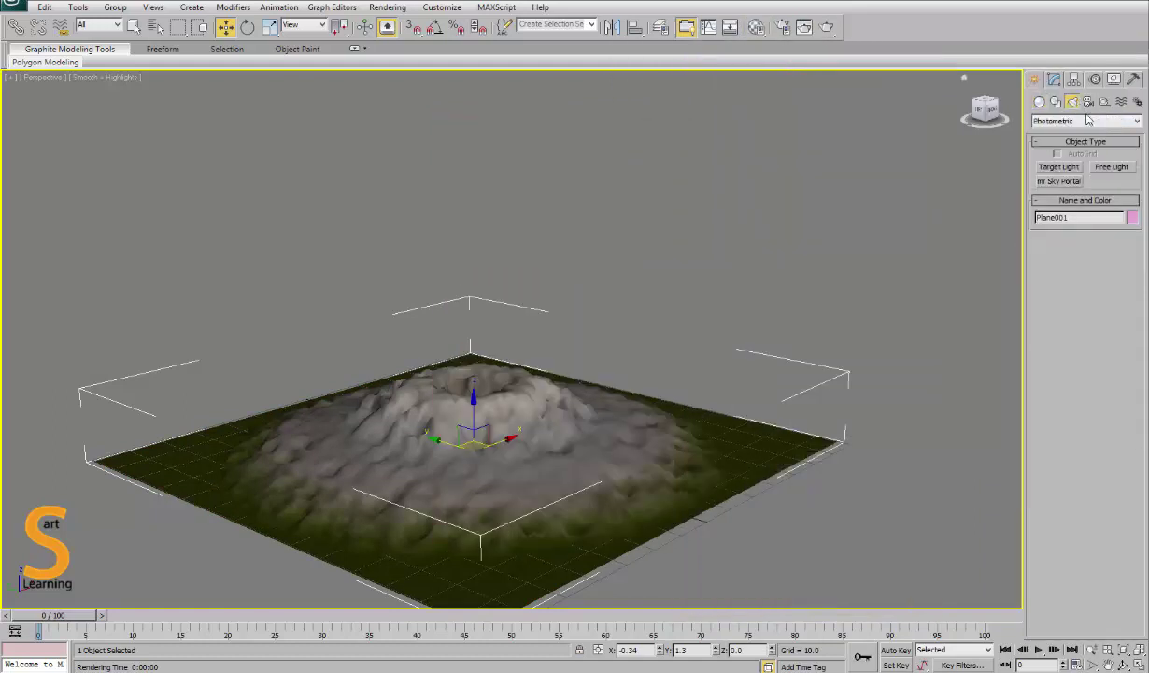
pyautogui.click(1109, 168)
pyautogui.click(603, 373)
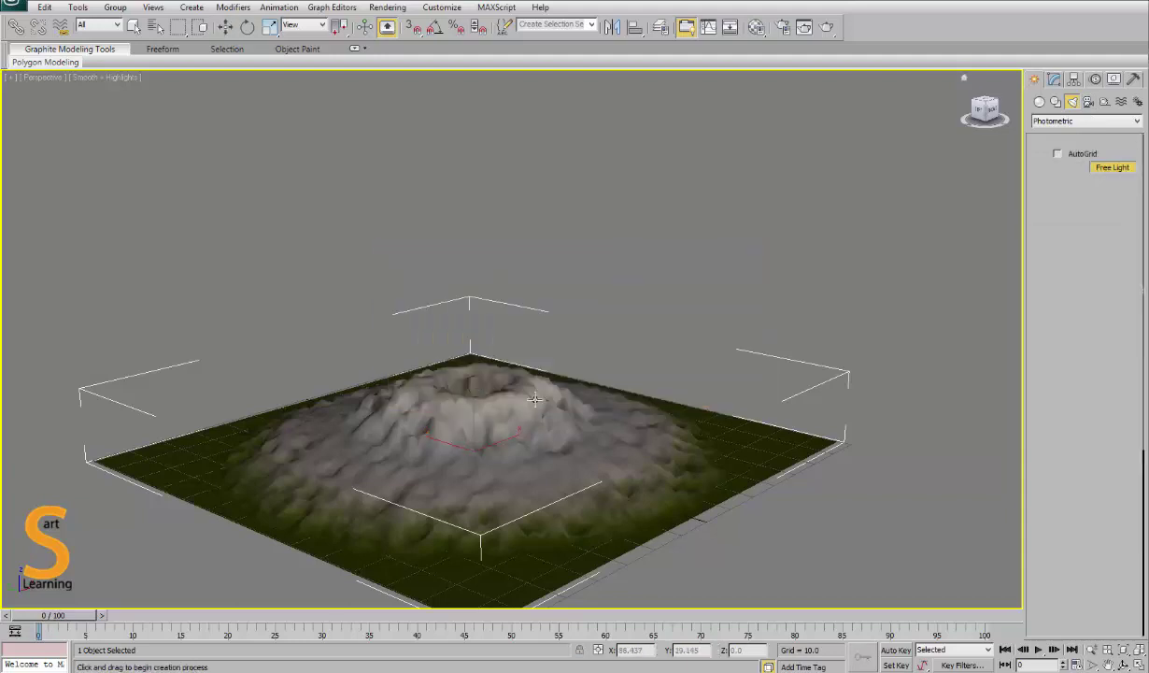
pyautogui.hotkey('alt', 'w')
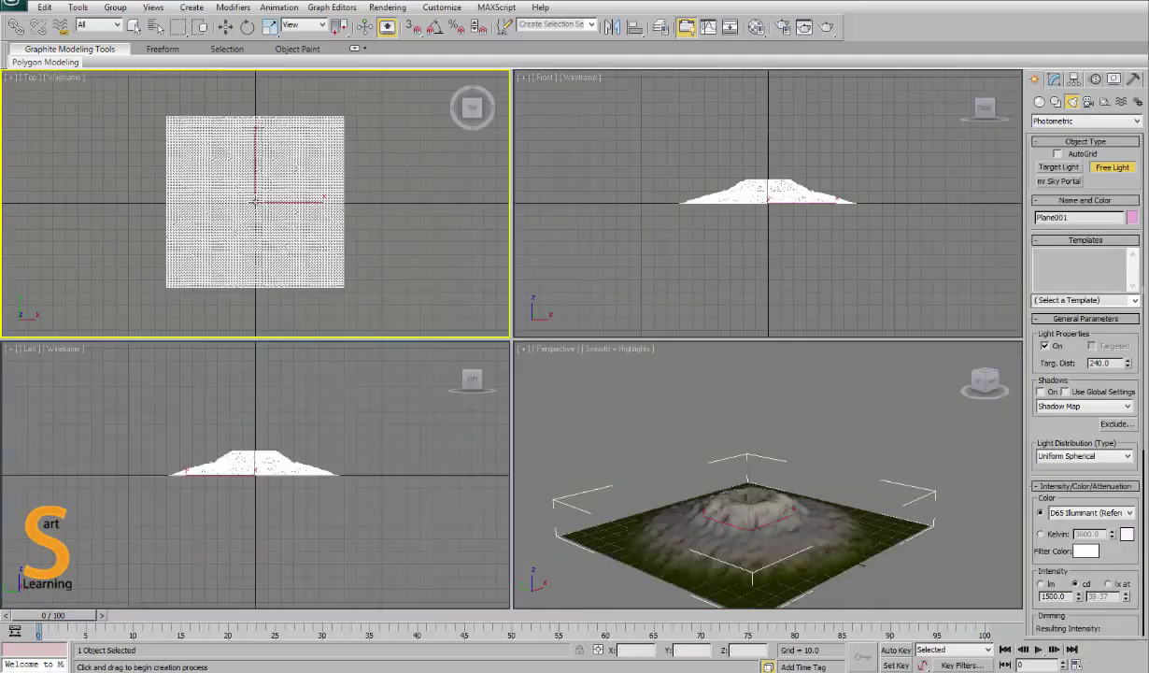
pyautogui.click(823, 502)
pyautogui.hotkey('alt', 'w')
pyautogui.press('w')
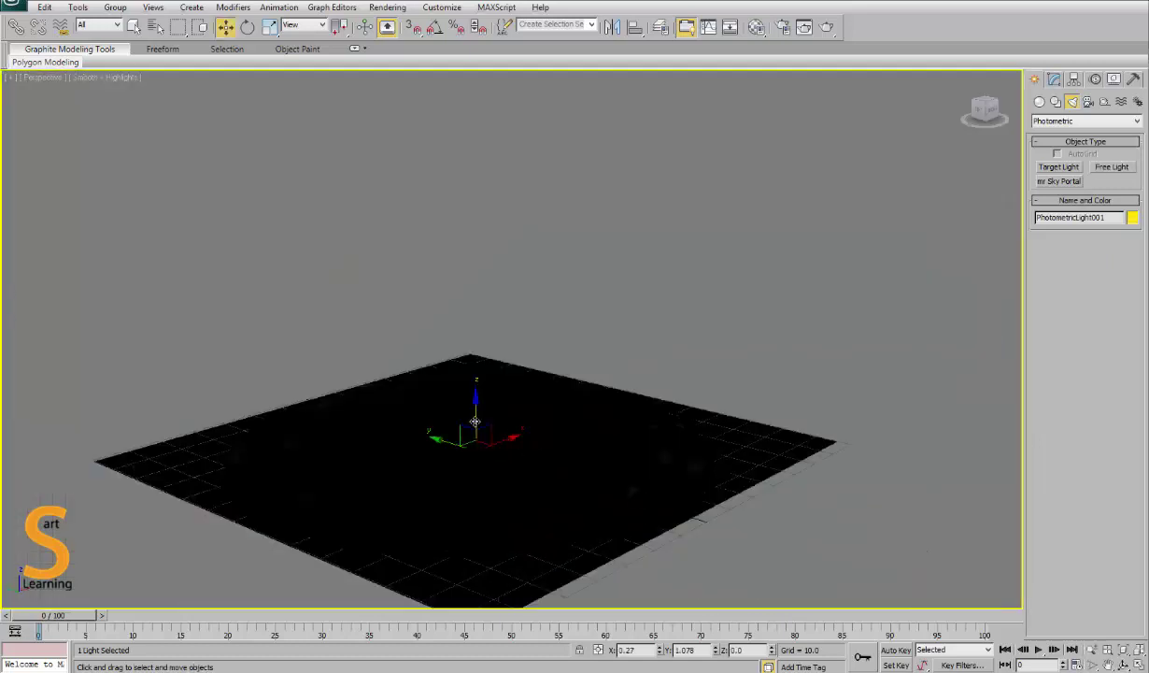
pyautogui.moveTo(476, 360); pyautogui.dragTo(479, 343)
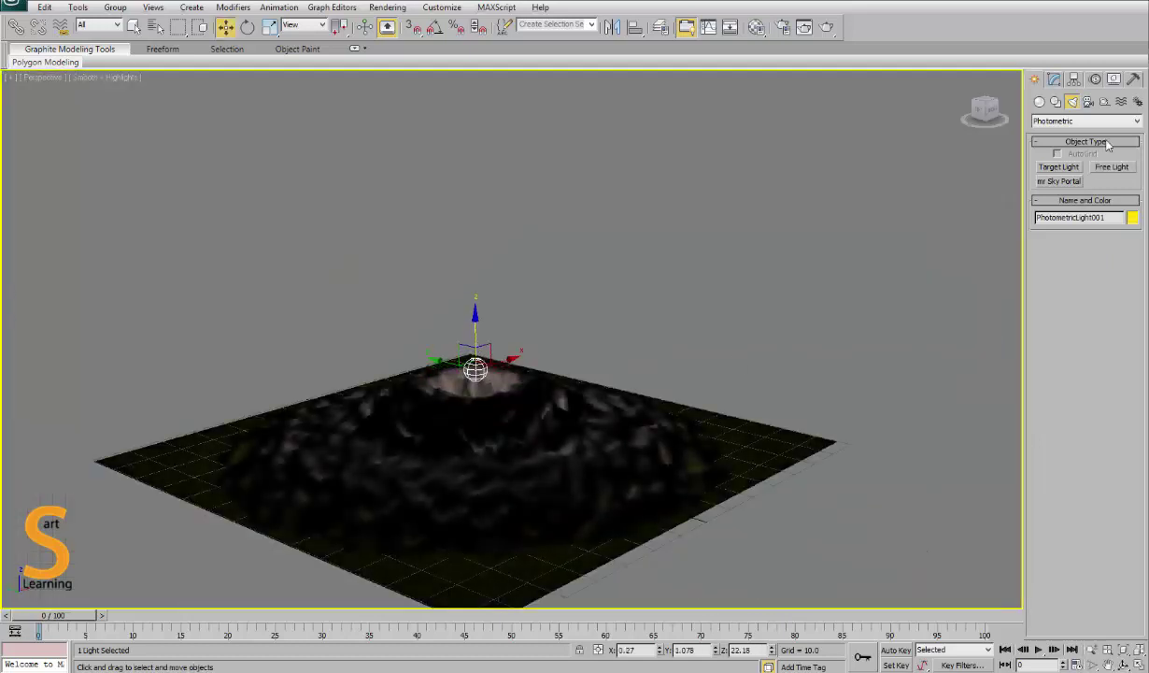
# Set the free light's colour to HID High Pressure Sodium and render the perspective view to check the glow
pyautogui.click(1056, 80)
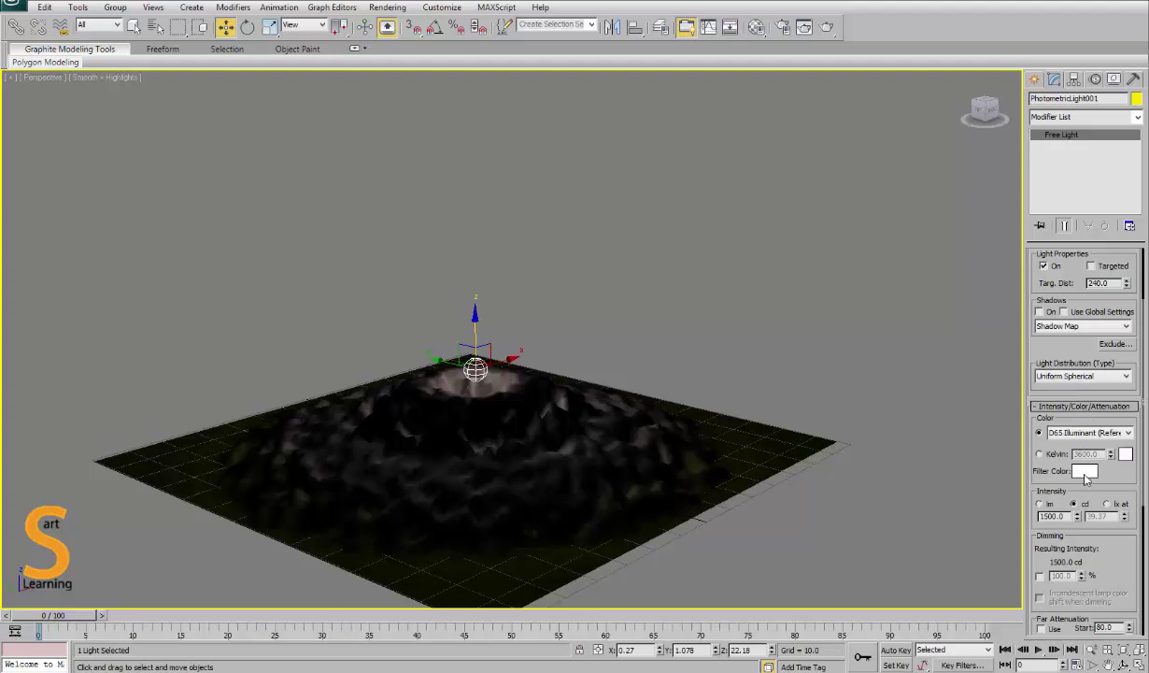
pyautogui.click(1089, 434)
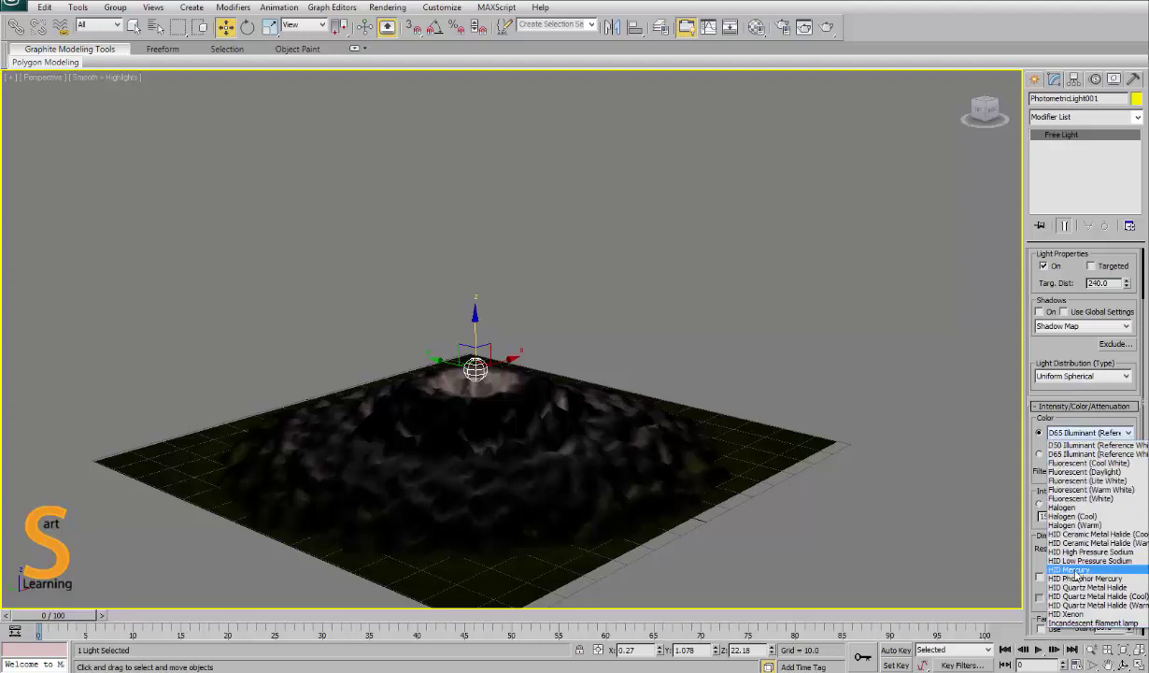
pyautogui.click(1087, 552)
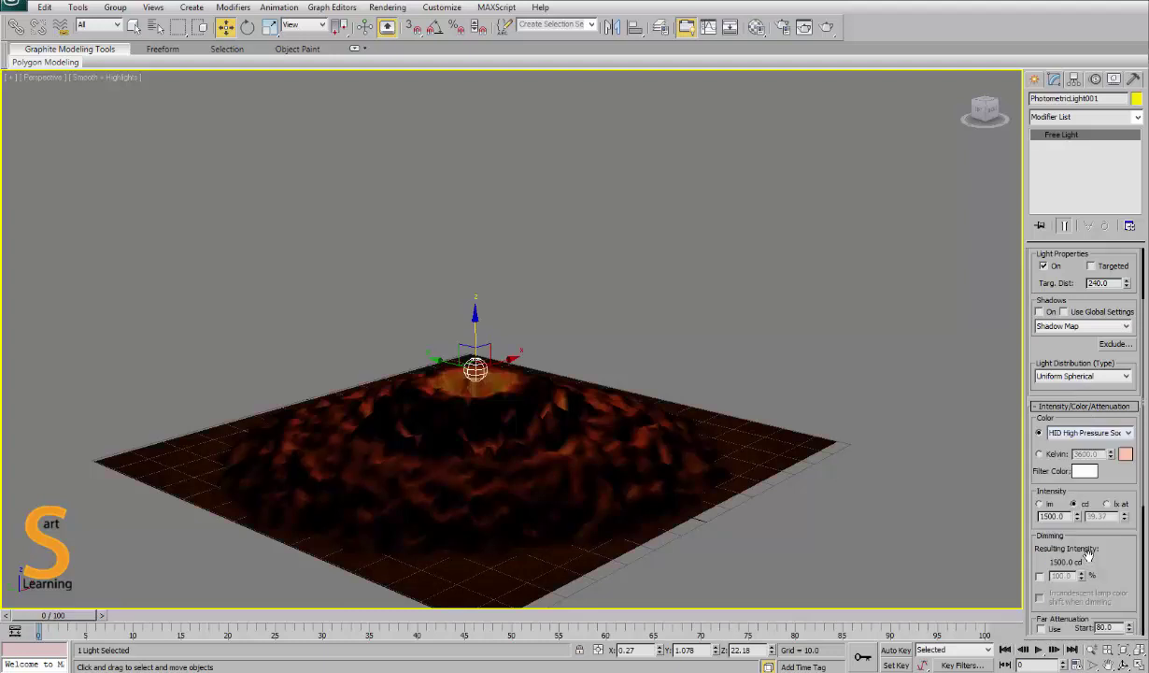
pyautogui.hotkey('shift', 'q')
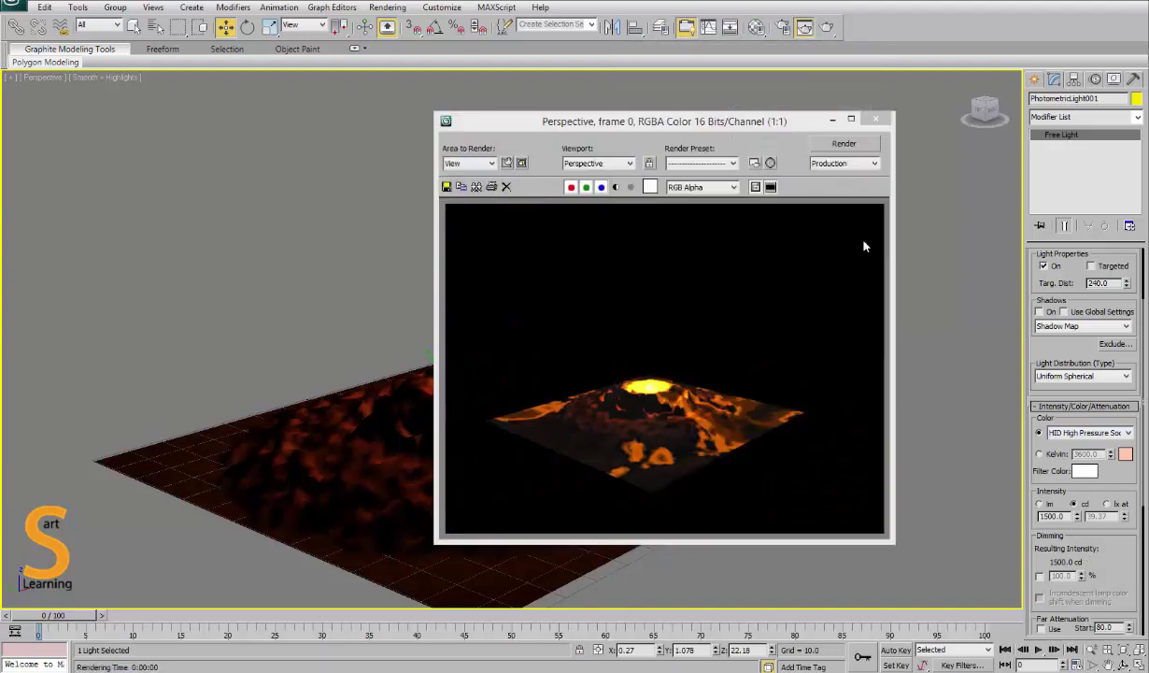
pyautogui.click(875, 118)
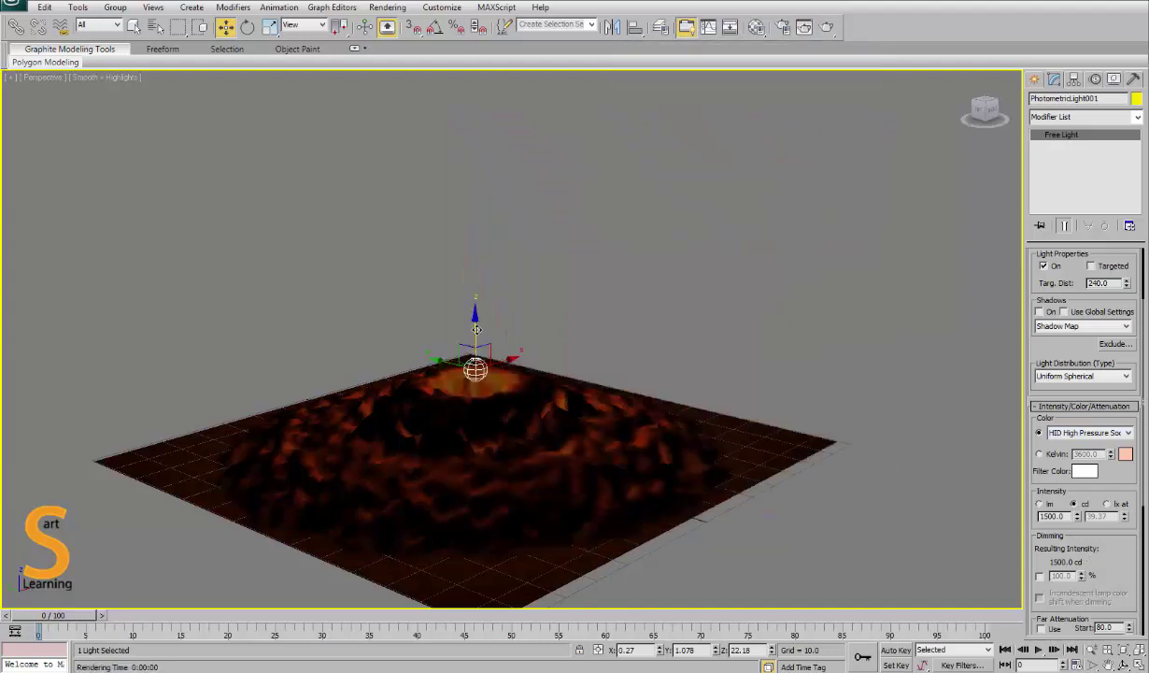
# Raise the light slightly to a Z of about 23.7 and render the volcano from a lower viewing angle
pyautogui.moveTo(476, 325); pyautogui.dragTo(476, 322)
pyautogui.keyDown('alt'); pyautogui.moveTo(498, 411); pyautogui.dragTo(513, 461, button='middle'); pyautogui.keyUp('alt')
pyautogui.hotkey('shift', 'q')
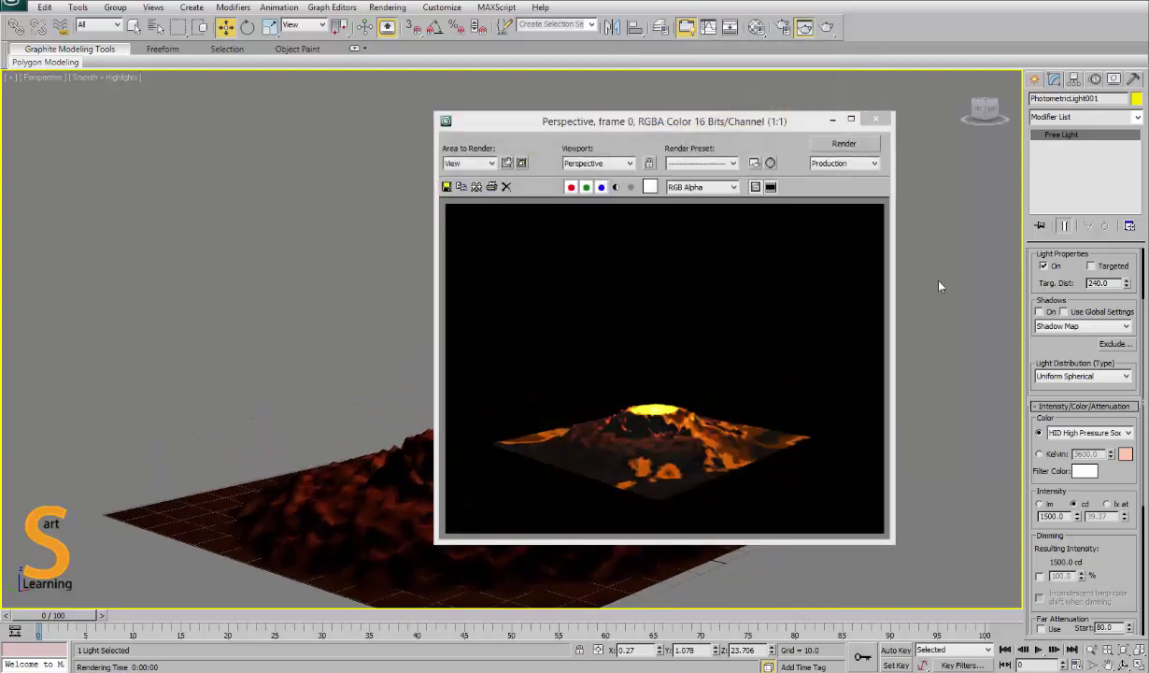
pyautogui.click(875, 118)
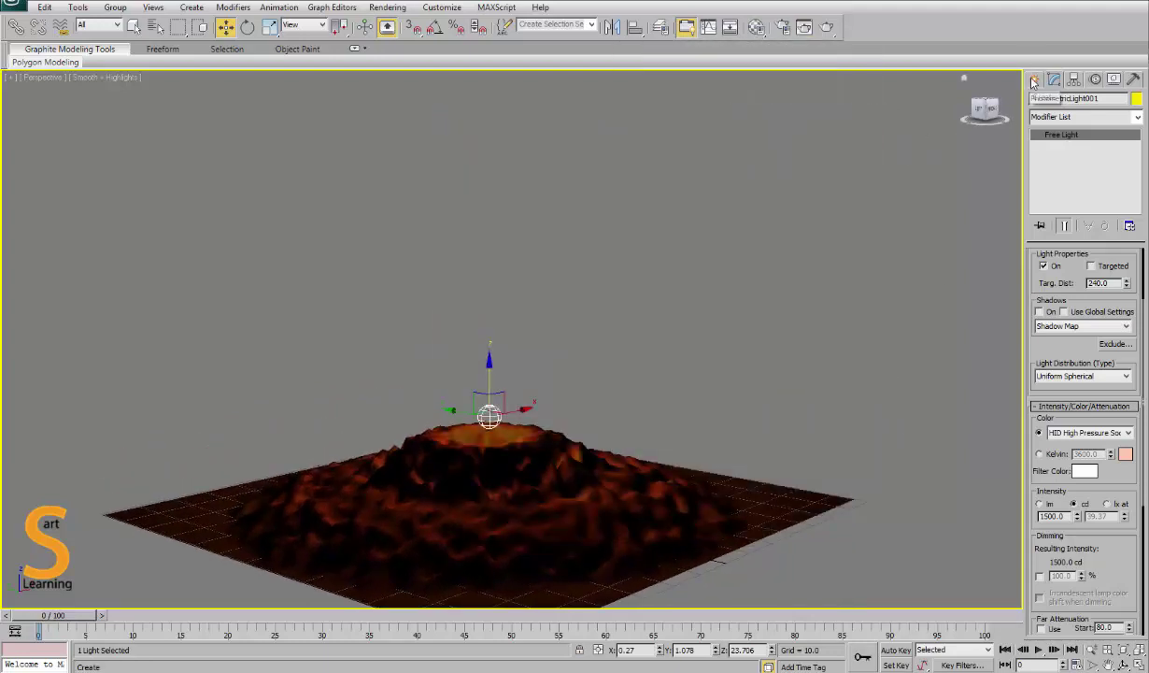
# Create an atmospheric SphereGizmo with a radius of about 51, centred on the volcano in the top view
pyautogui.click(1034, 79)
pyautogui.click(1105, 101)
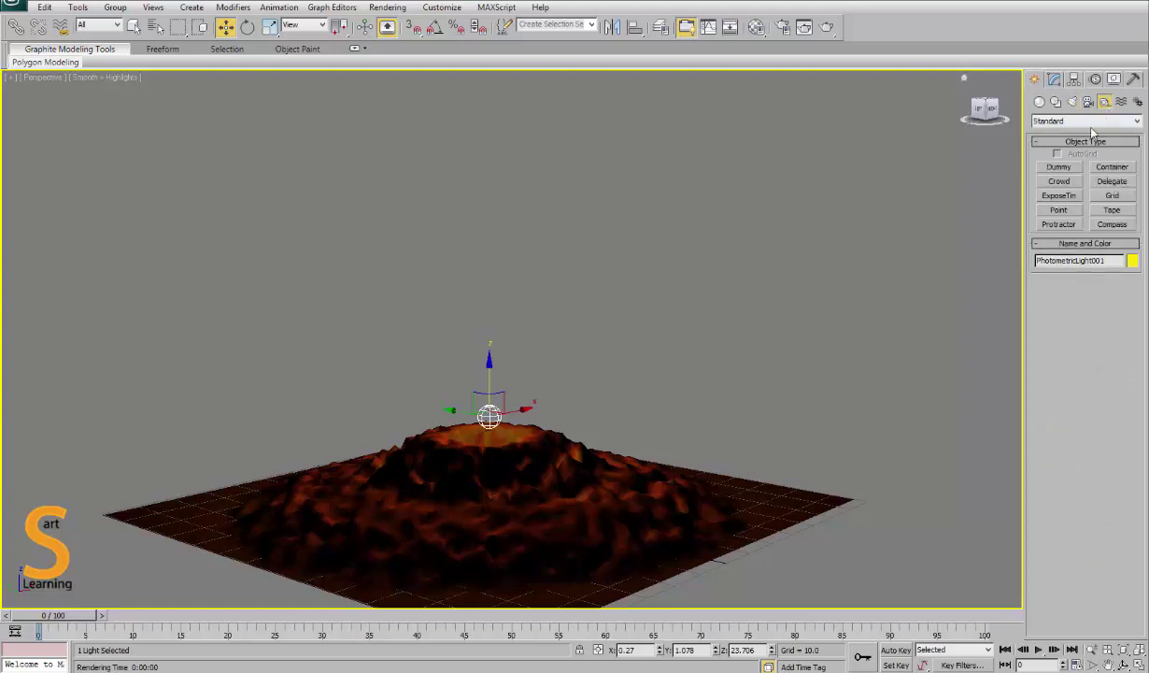
pyautogui.click(1084, 121)
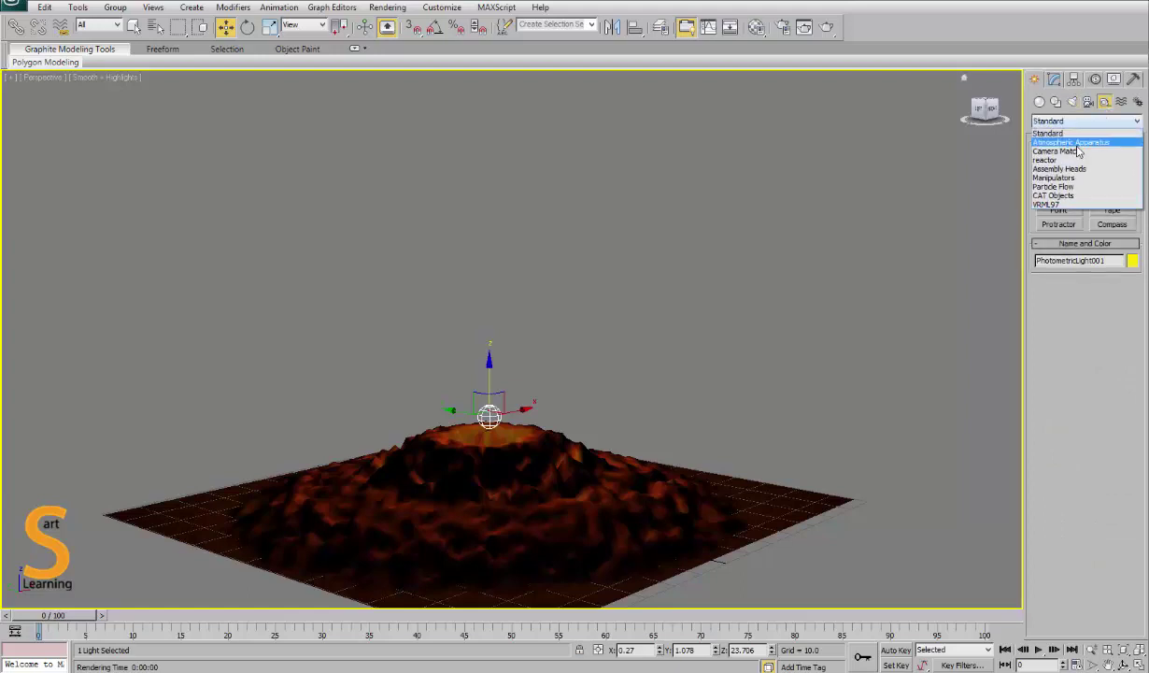
pyautogui.click(1075, 143)
pyautogui.hotkey('alt', 'w')
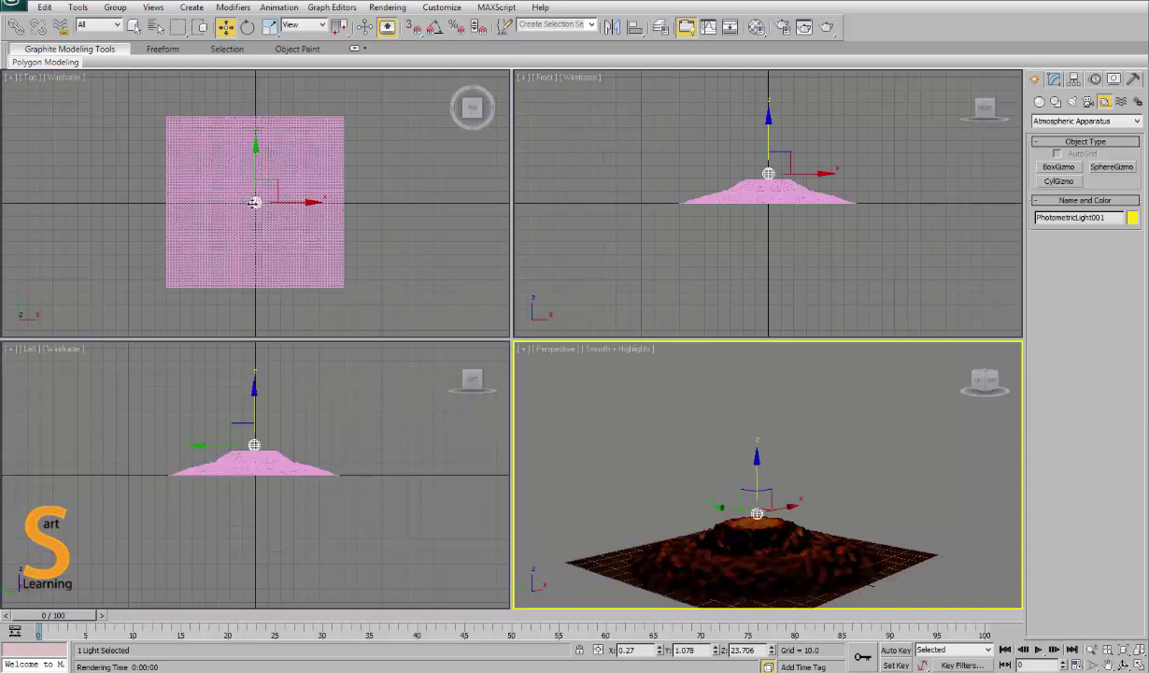
pyautogui.click(1111, 167)
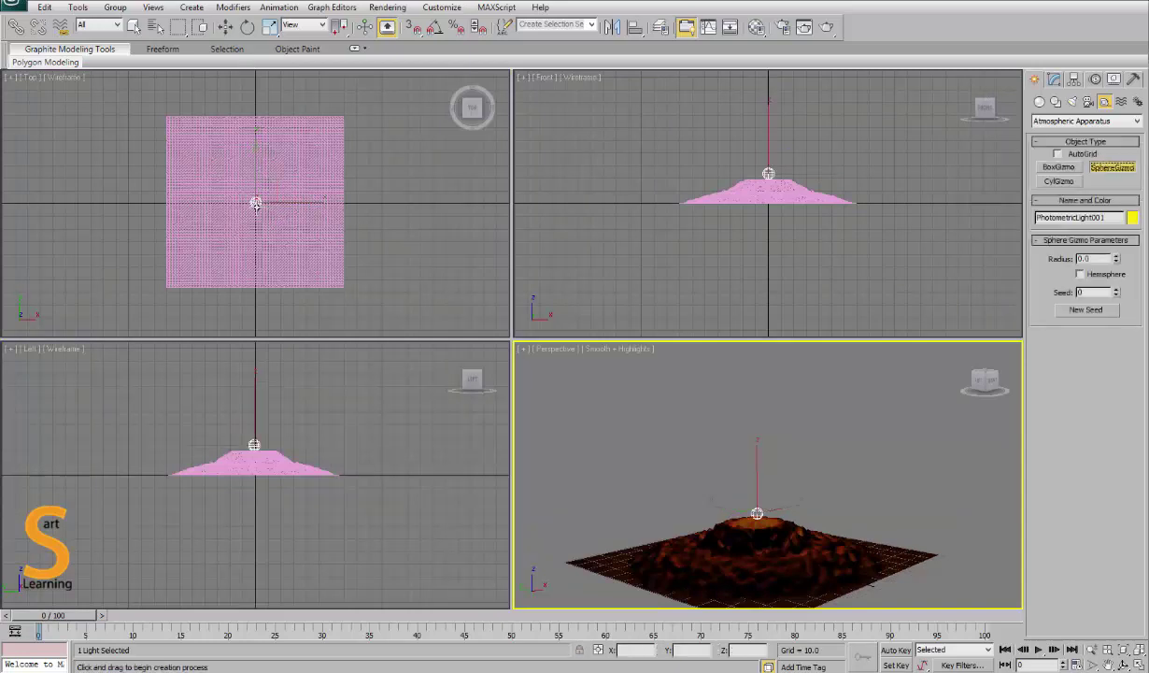
pyautogui.moveTo(256, 204); pyautogui.dragTo(283, 260)
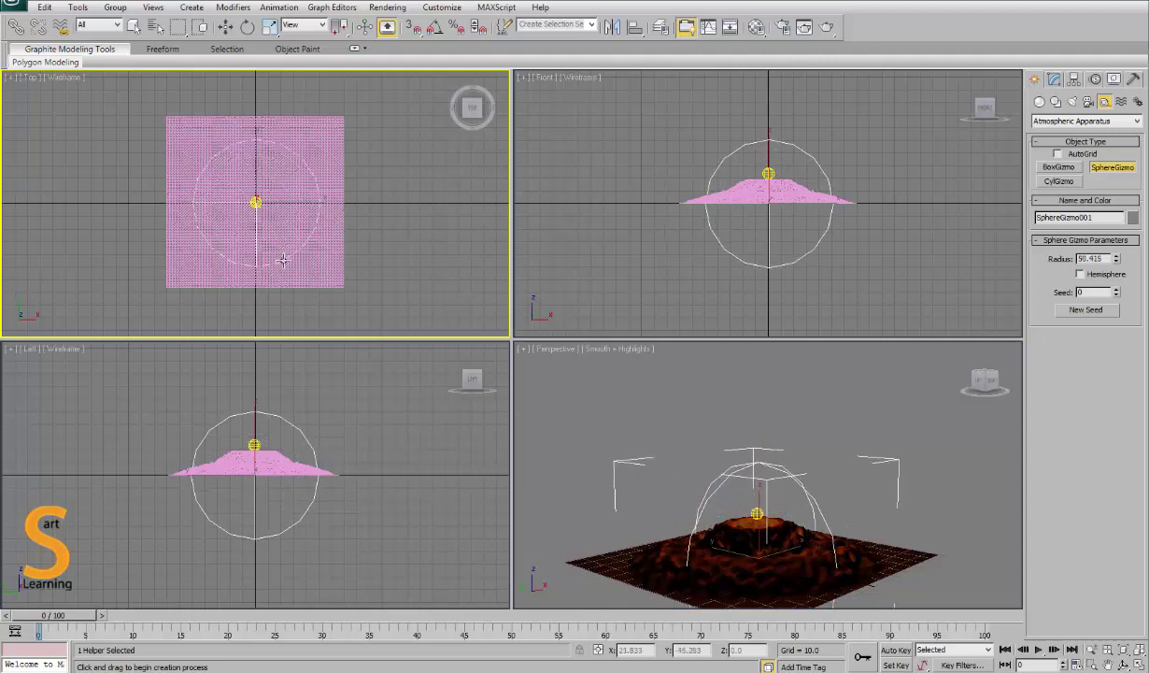
# Raise the sphere gizmo to a Z of about 15 so its centre sits near the crater
pyautogui.press('w')
pyautogui.rightClick(802, 456)
pyautogui.hotkey('alt', 'w')
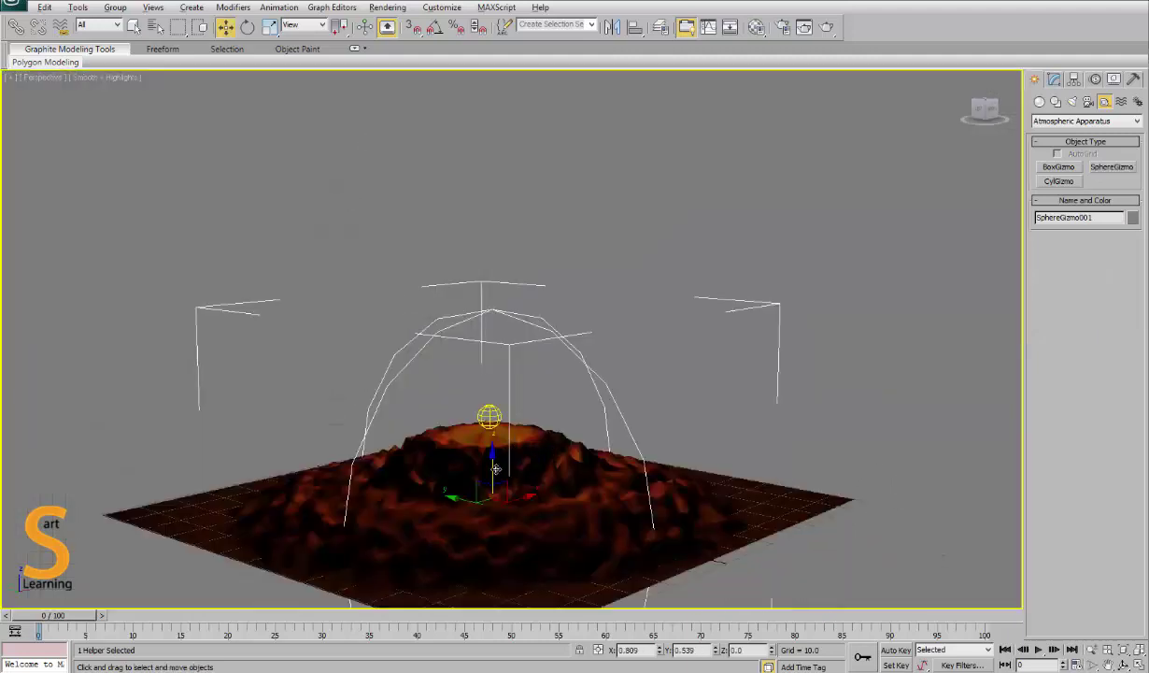
pyautogui.moveTo(493, 471); pyautogui.dragTo(490, 417)
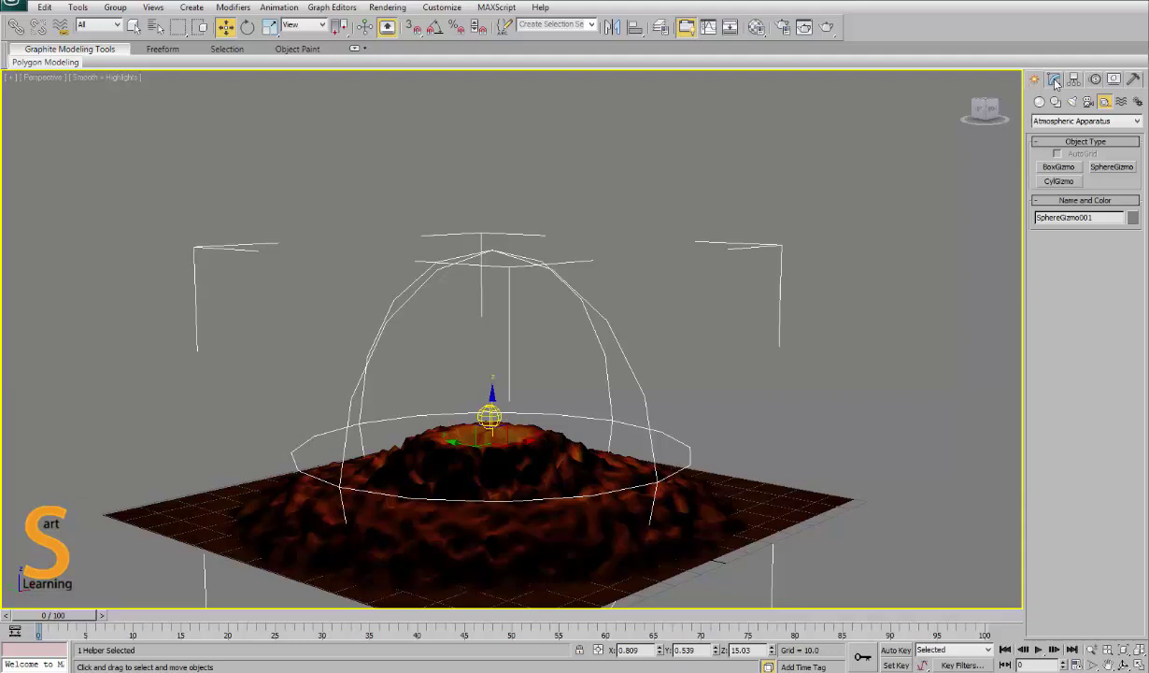
# Add a Fire Effect atmosphere to the sphere gizmo and render the perspective view to check the flames
pyautogui.click(1055, 81)
pyautogui.click(1056, 369)
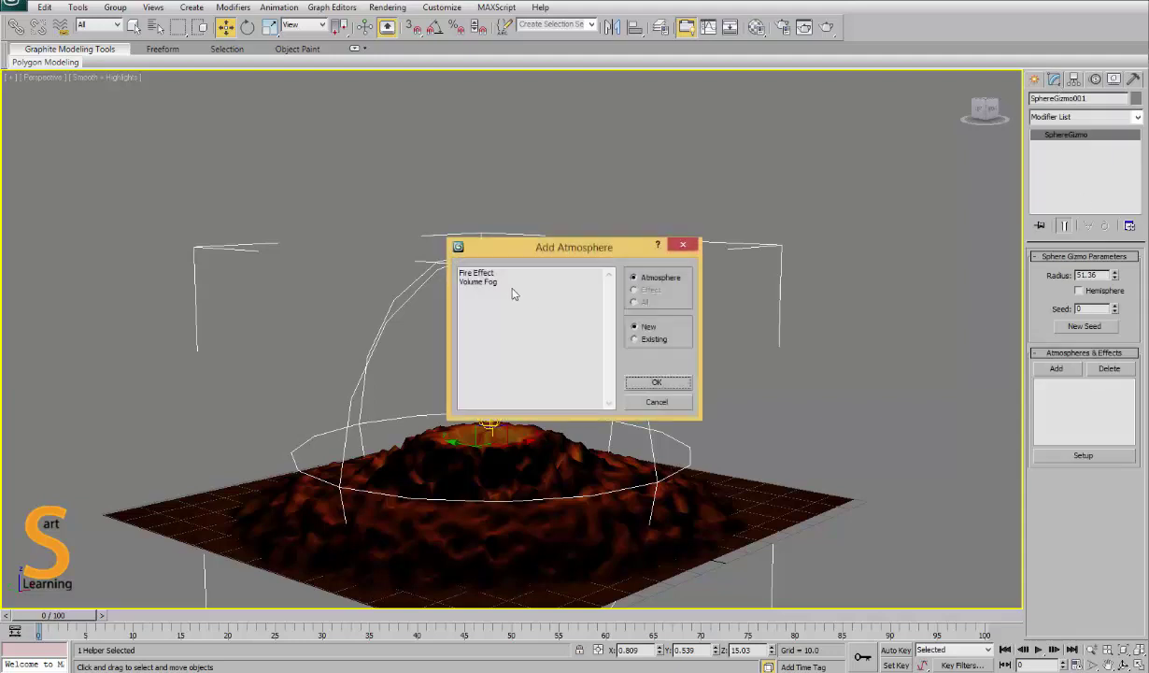
pyautogui.doubleClick(480, 277)
pyautogui.hotkey('shift', 'q')
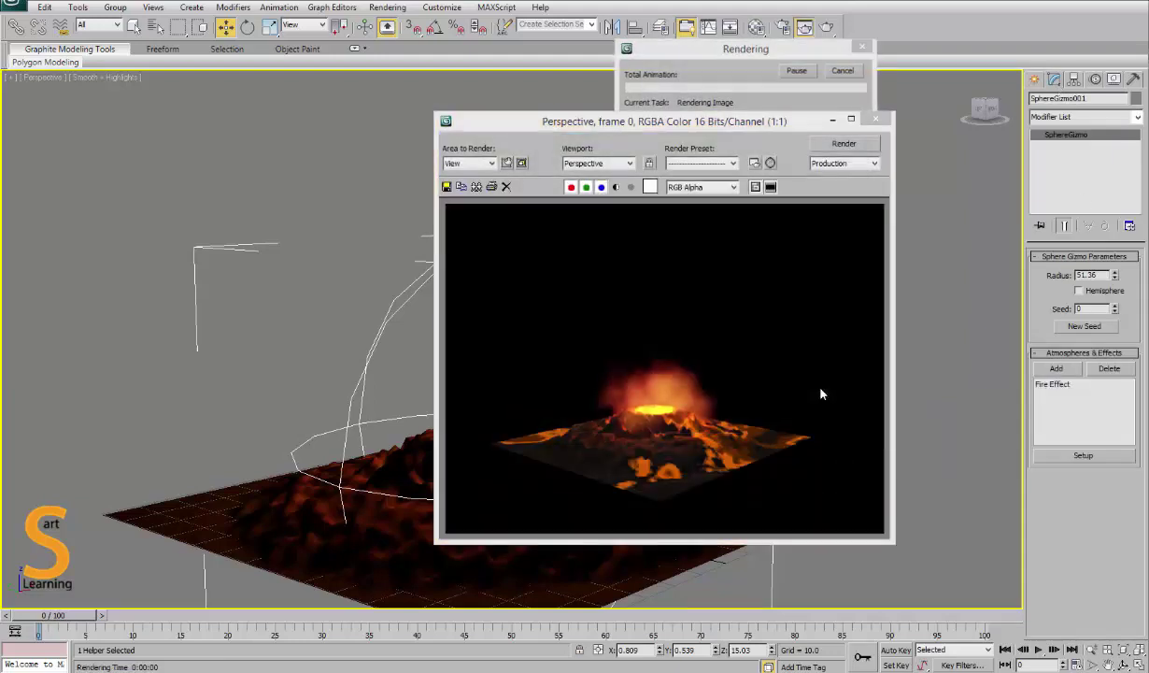
pyautogui.click(874, 119)
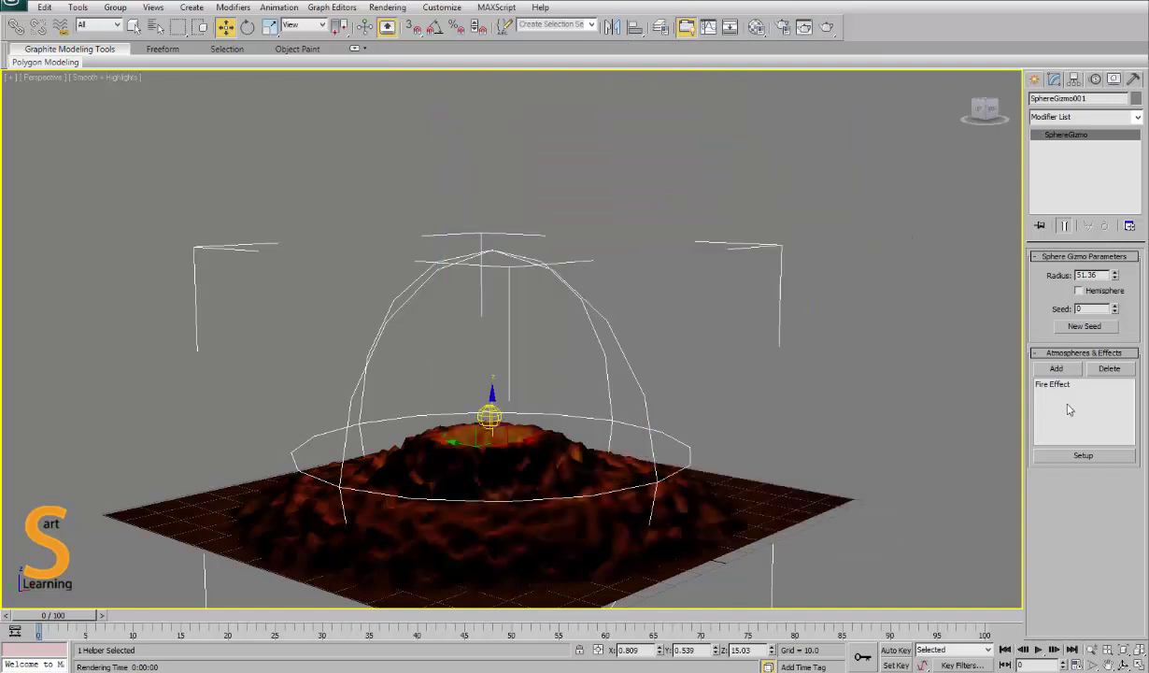
# Add a Volume Fog atmosphere to the sphere gizmo and render the perspective view to check the smoke
pyautogui.click(1071, 370)
pyautogui.doubleClick(473, 281)
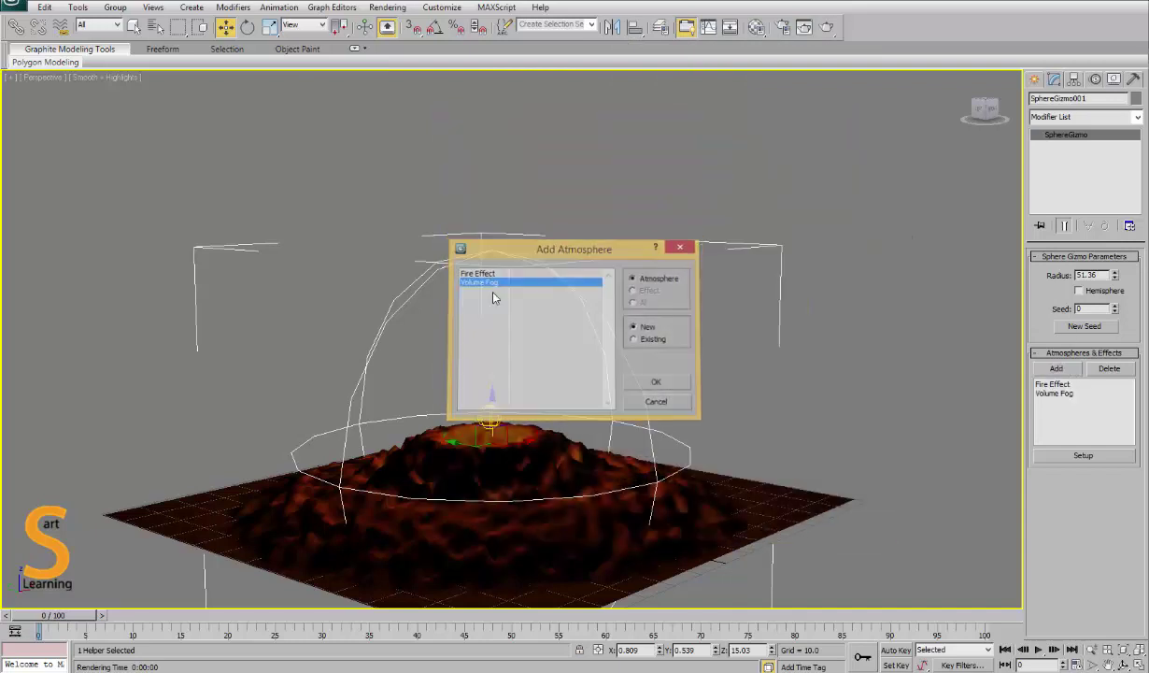
pyautogui.hotkey('shift', 'q')
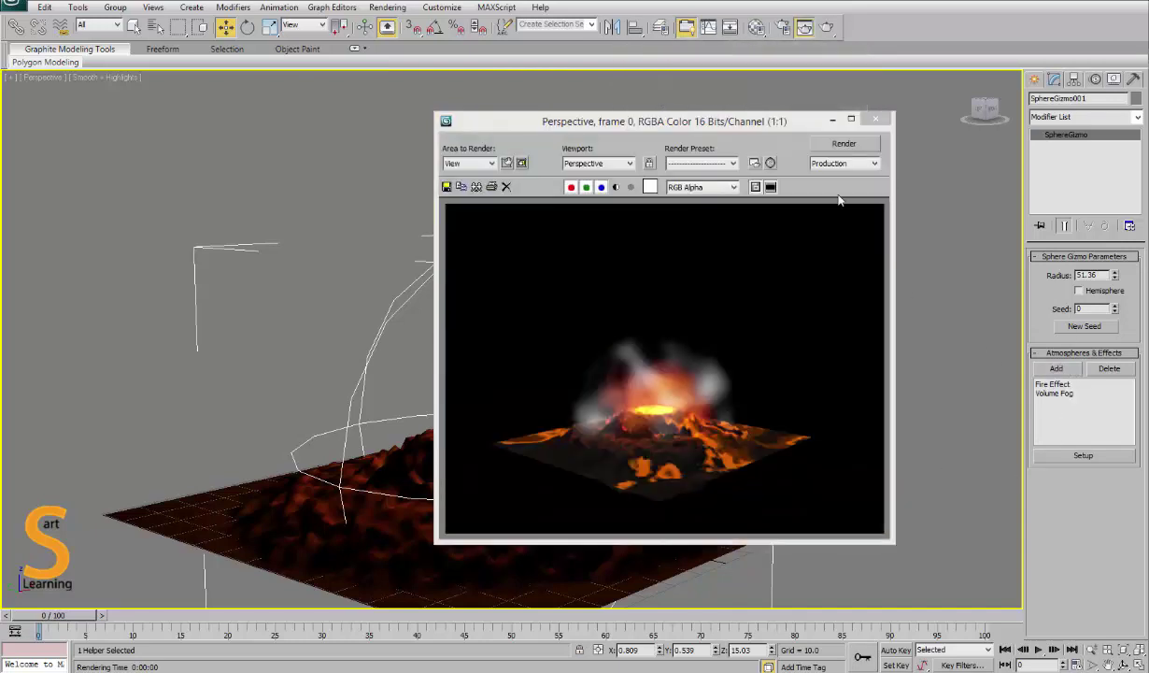
pyautogui.click(876, 119)
# Compare Turbulence and Fractal noise for the Volume Fog with test renders and keep Fractal
pyautogui.click(1072, 394)
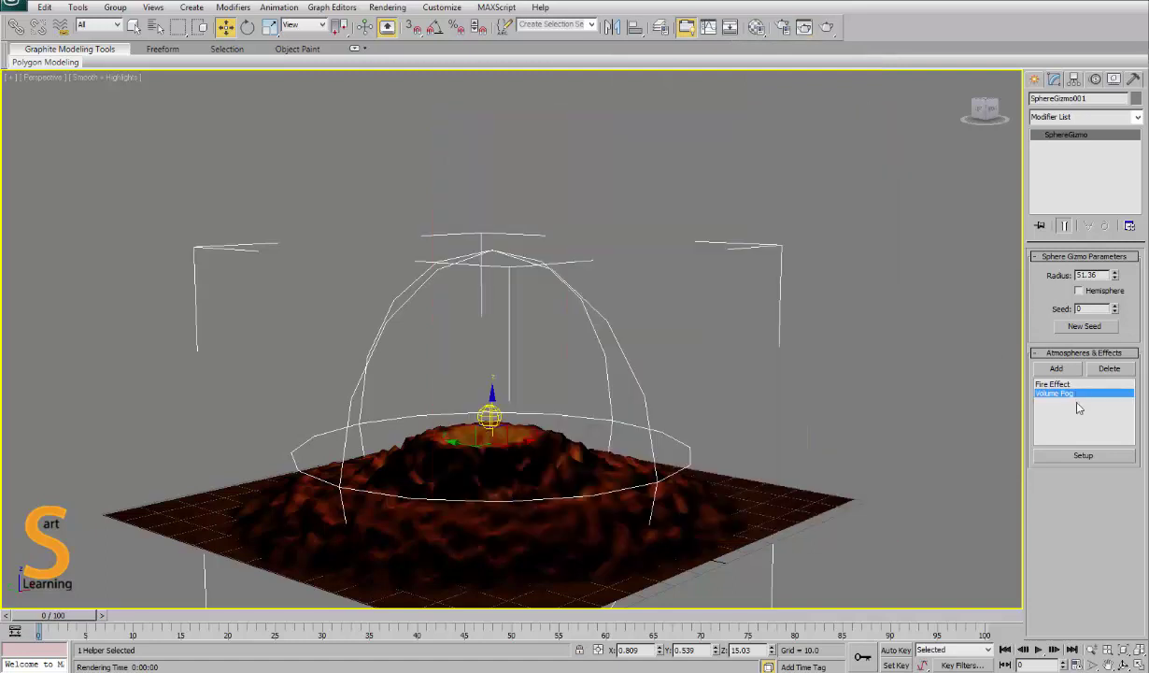
pyautogui.click(1084, 455)
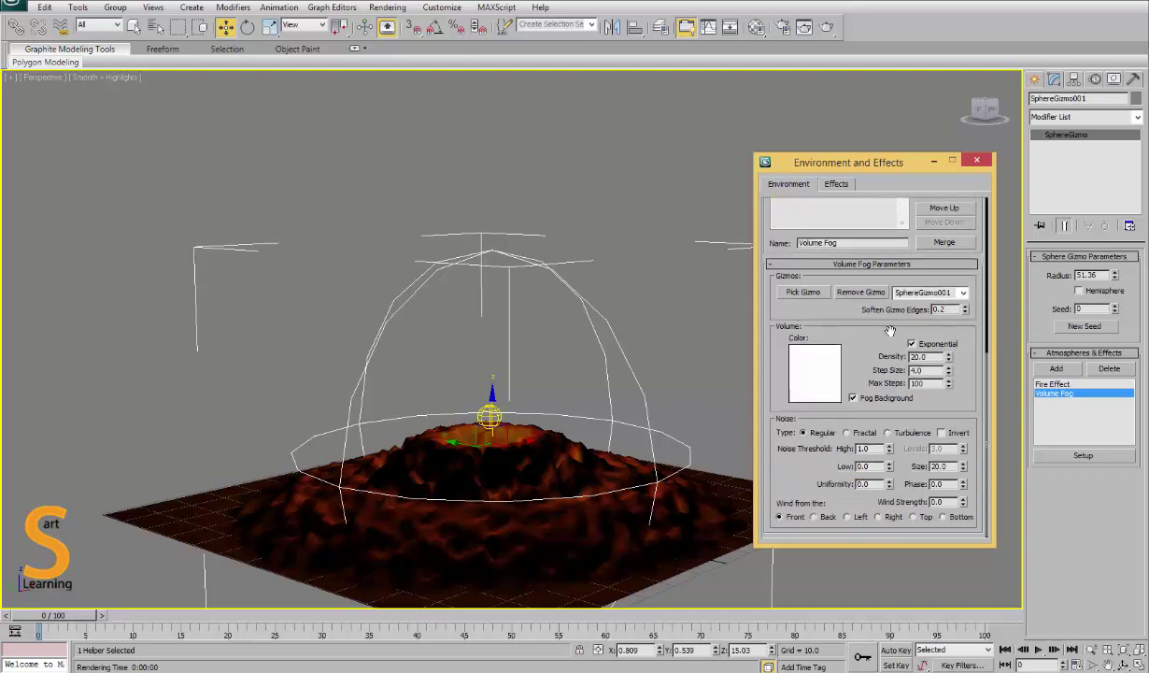
pyautogui.scroll(-2, 904, 448)
pyautogui.hotkey('shift', 'q')
pyautogui.click(888, 432)
pyautogui.hotkey('shift', 'q')
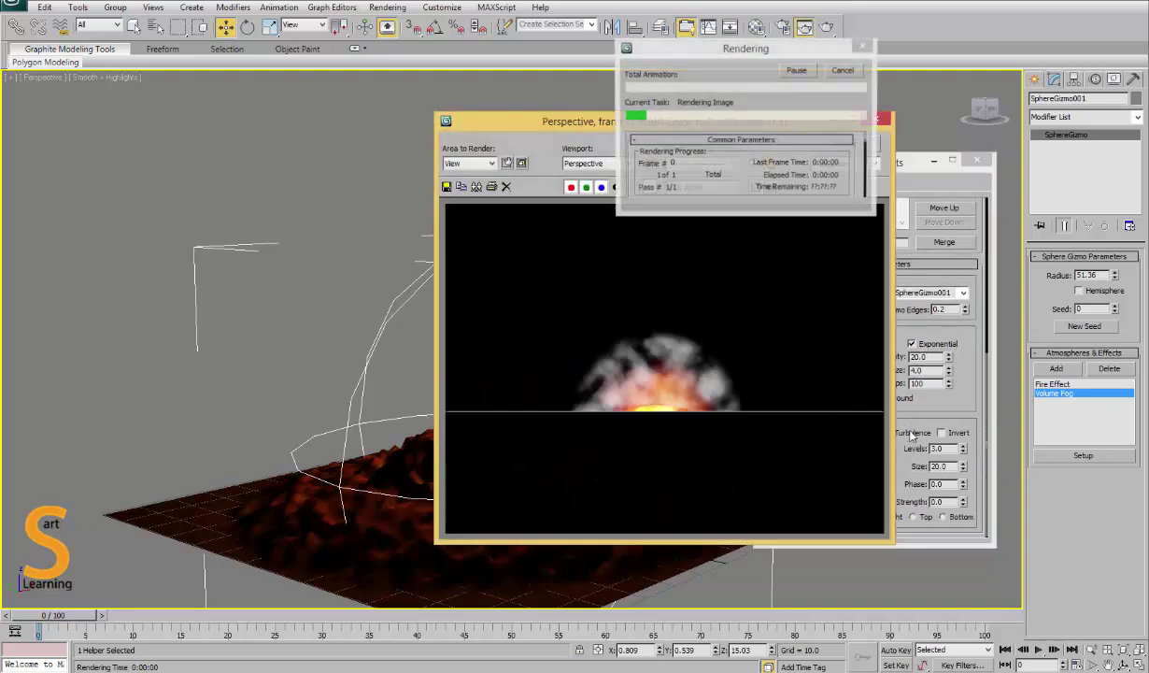
pyautogui.moveTo(759, 122); pyautogui.dragTo(688, 113)
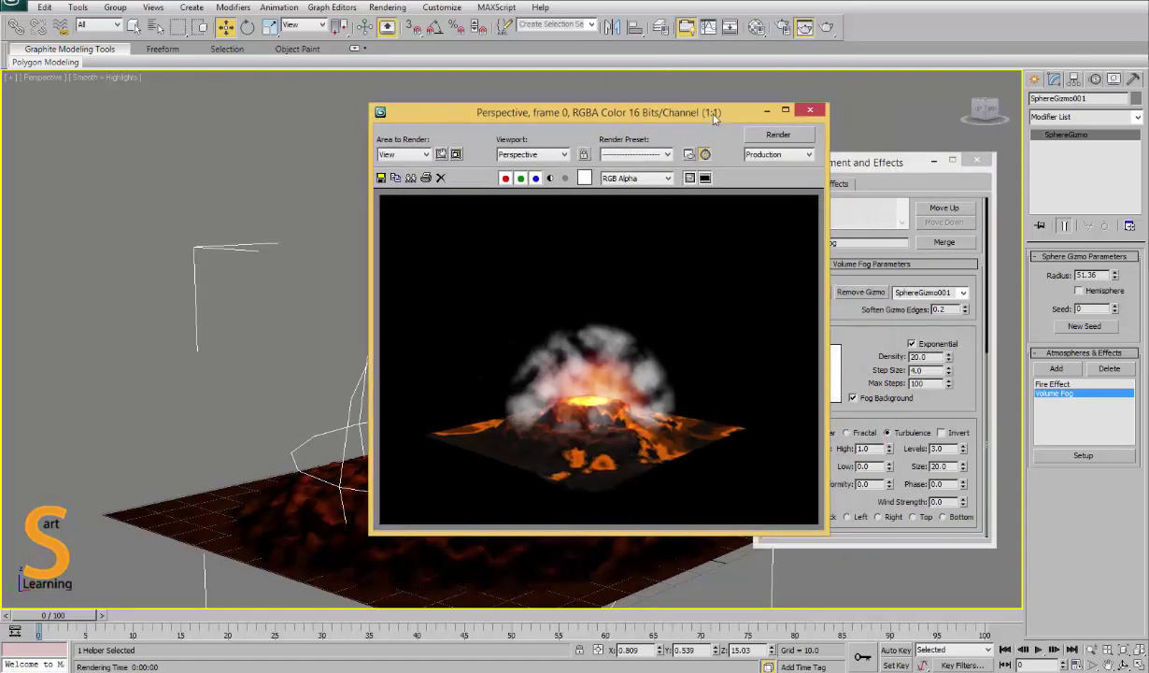
pyautogui.click(846, 432)
pyautogui.hotkey('shift', 'q')
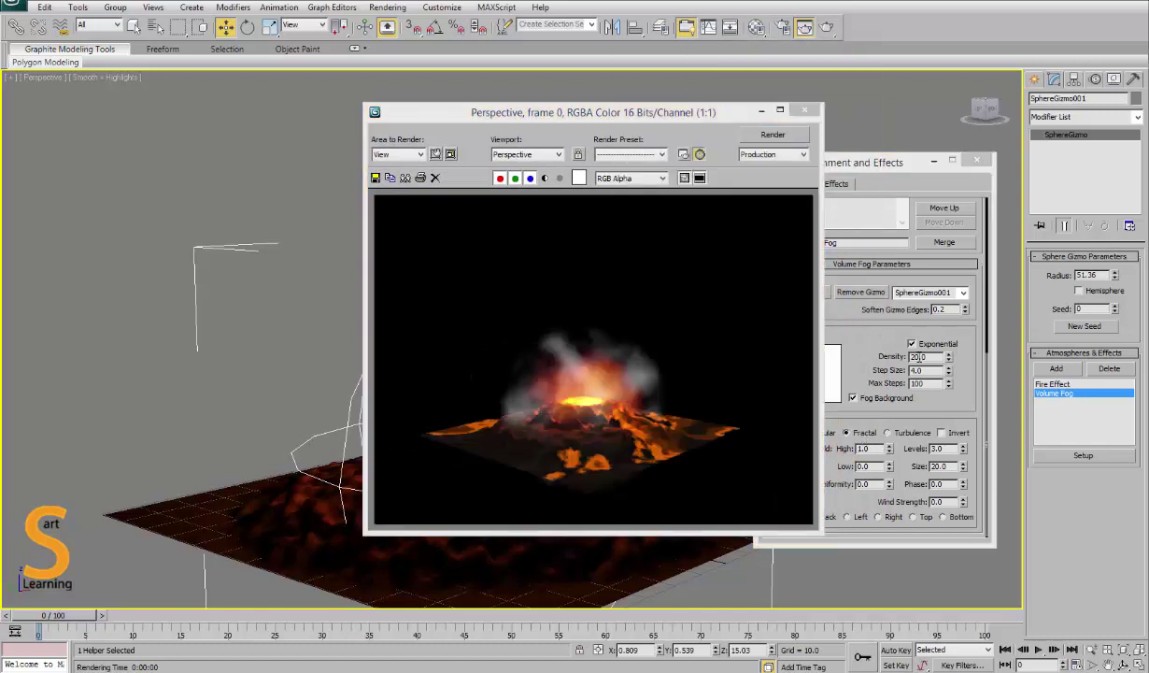
pyautogui.click(809, 113)
pyautogui.click(977, 161)
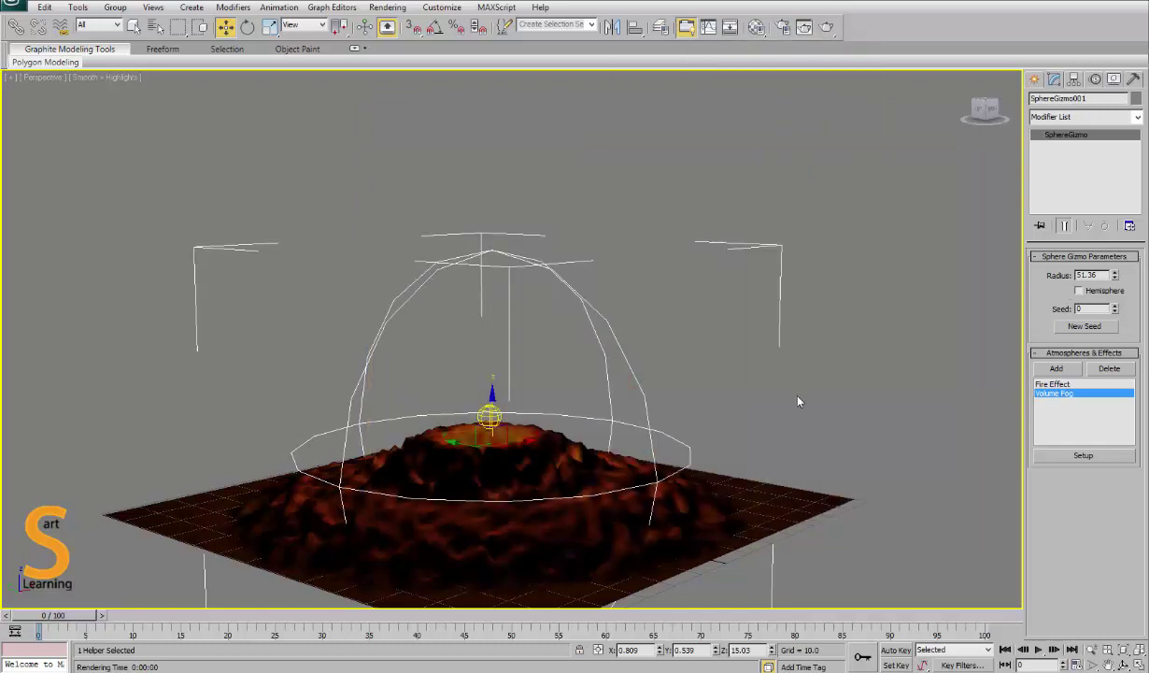
# Turn the sphere gizmo into a hemisphere and lower it to a Z of about 4.3
pyautogui.keyDown('alt'); pyautogui.moveTo(766, 380); pyautogui.dragTo(454, 476, button='middle'); pyautogui.keyUp('alt')
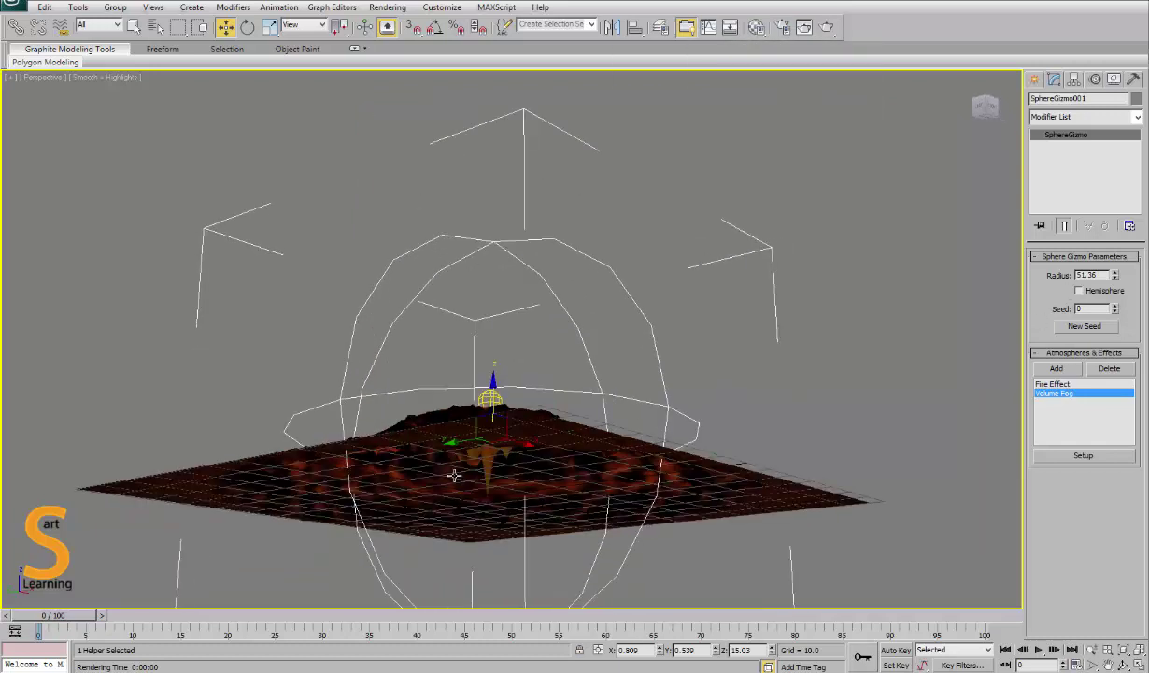
pyautogui.click(1079, 291)
pyautogui.keyDown('alt'); pyautogui.moveTo(685, 343); pyautogui.dragTo(557, 390, button='middle'); pyautogui.keyUp('alt')
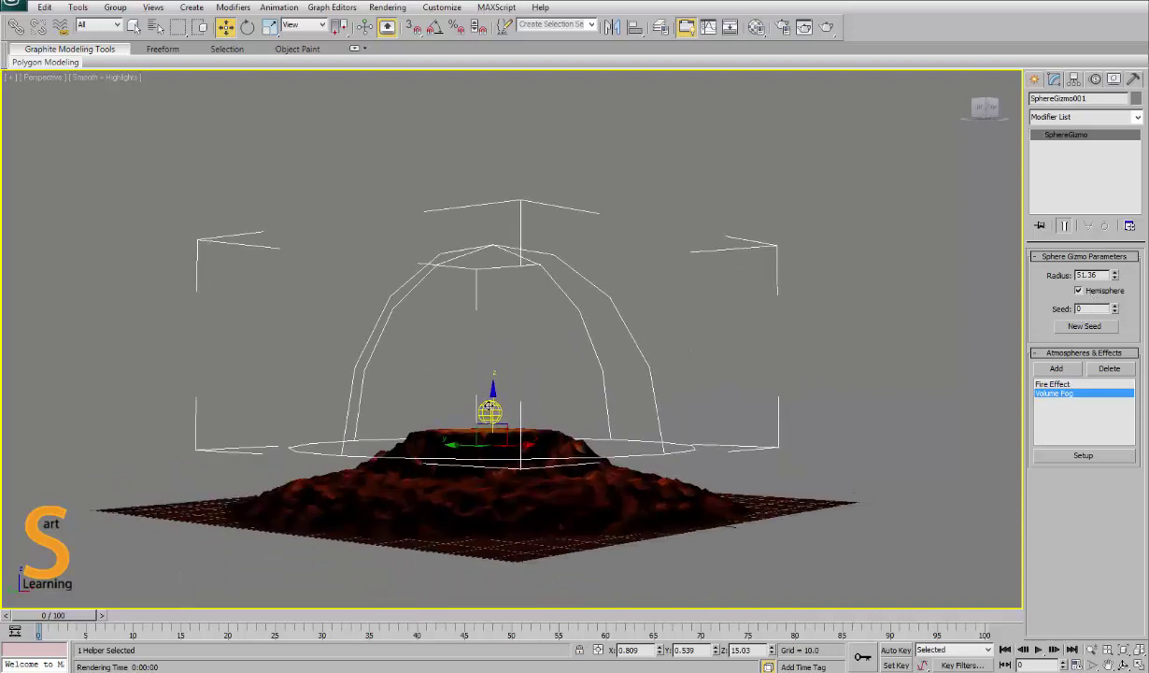
pyautogui.moveTo(493, 409); pyautogui.dragTo(493, 455)
pyautogui.keyDown('alt'); pyautogui.moveTo(533, 432); pyautogui.dragTo(510, 467, button='middle'); pyautogui.keyUp('alt')
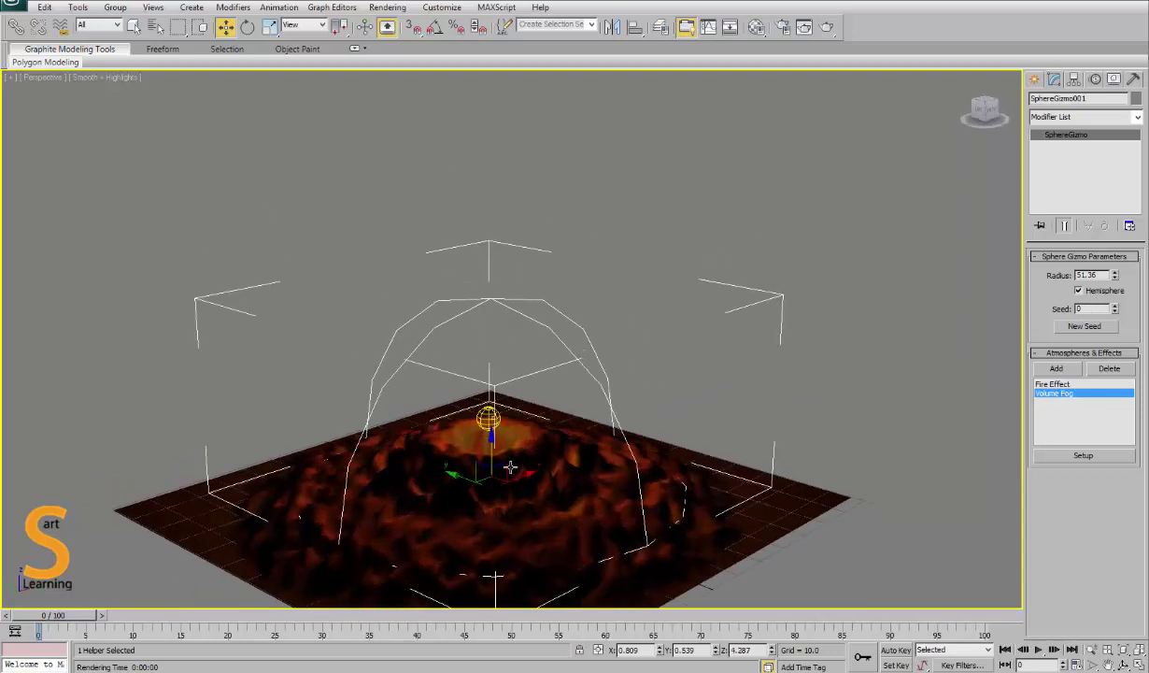
# Scale the hemisphere gizmo to about 116% in X and Y and about 90% in Z, and render the result
pyautogui.press('r')
pyautogui.moveTo(471, 470)
pyautogui.mouseDown()
pyautogui.moveTo(527, 411)
pyautogui.moveTo(488, 442)
pyautogui.moveTo(489, 458)
pyautogui.mouseUp()
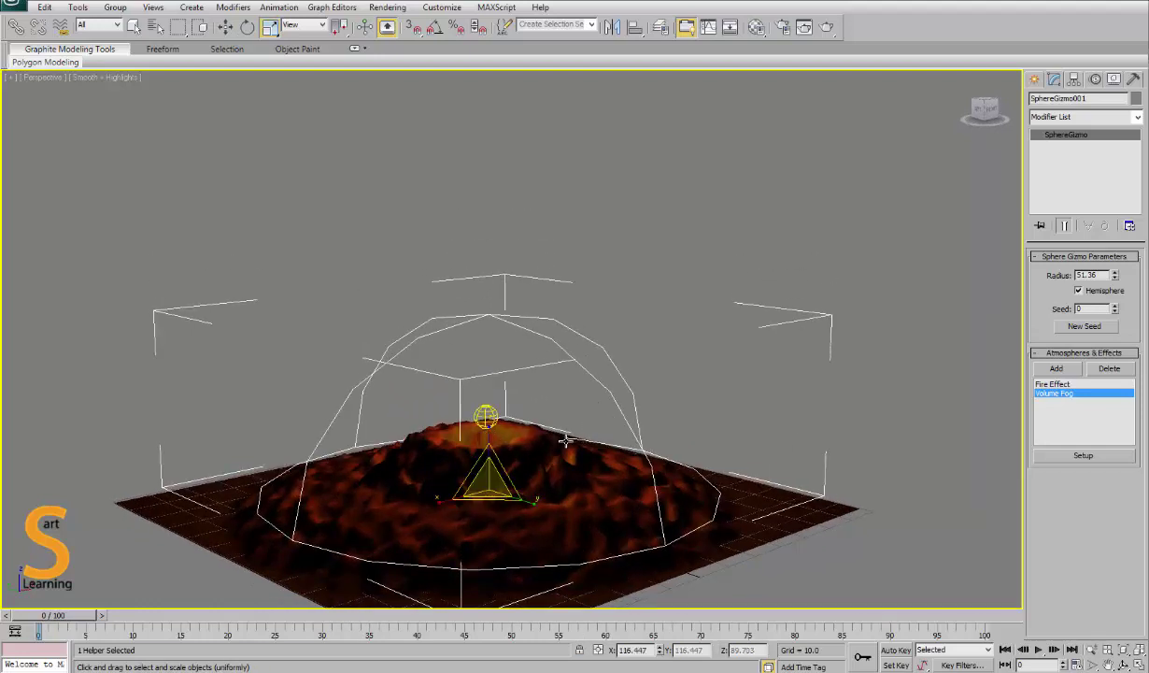
pyautogui.moveTo(586, 443); pyautogui.dragTo(595, 402, button='middle')
pyautogui.hotkey('shift', 'q')
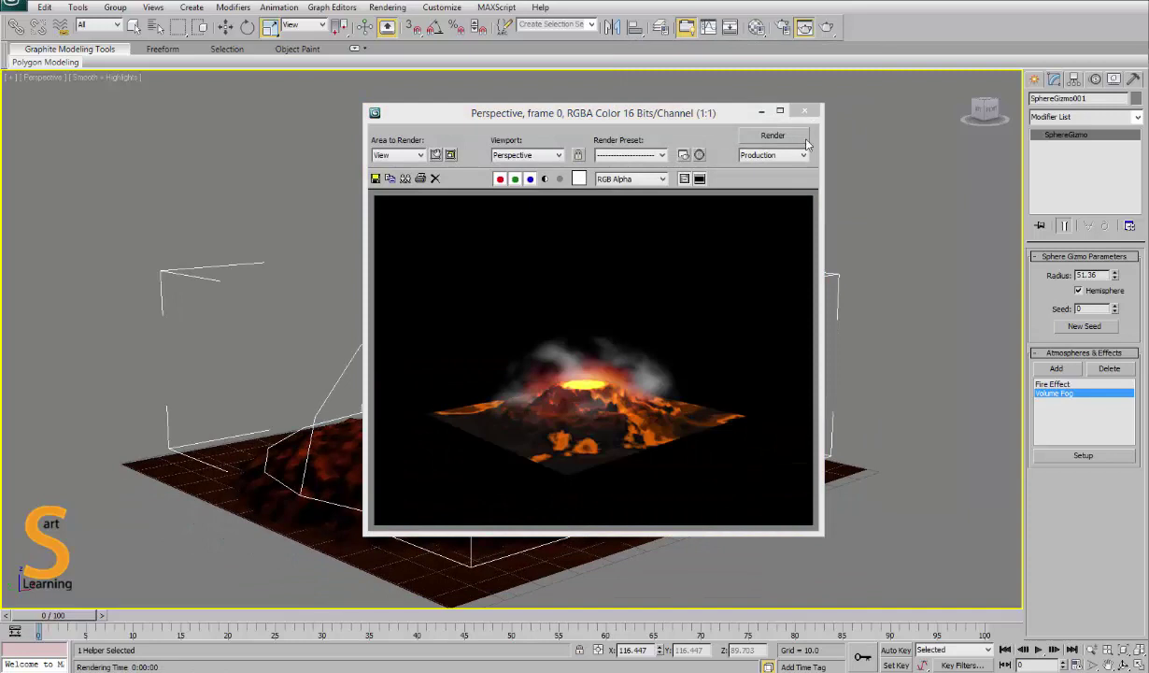
pyautogui.click(804, 111)
# Raise the photometric light above the crater to a Z of about 27.7
pyautogui.click(496, 374)
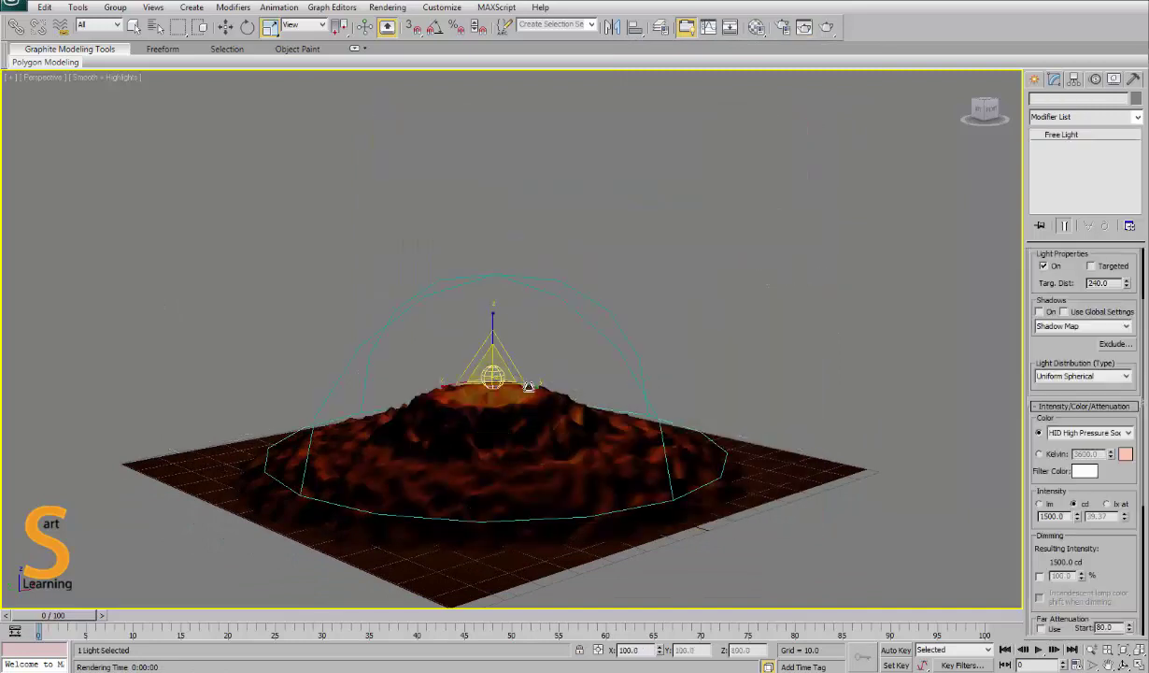
pyautogui.press('w')
pyautogui.moveTo(492, 338); pyautogui.dragTo(491, 320)
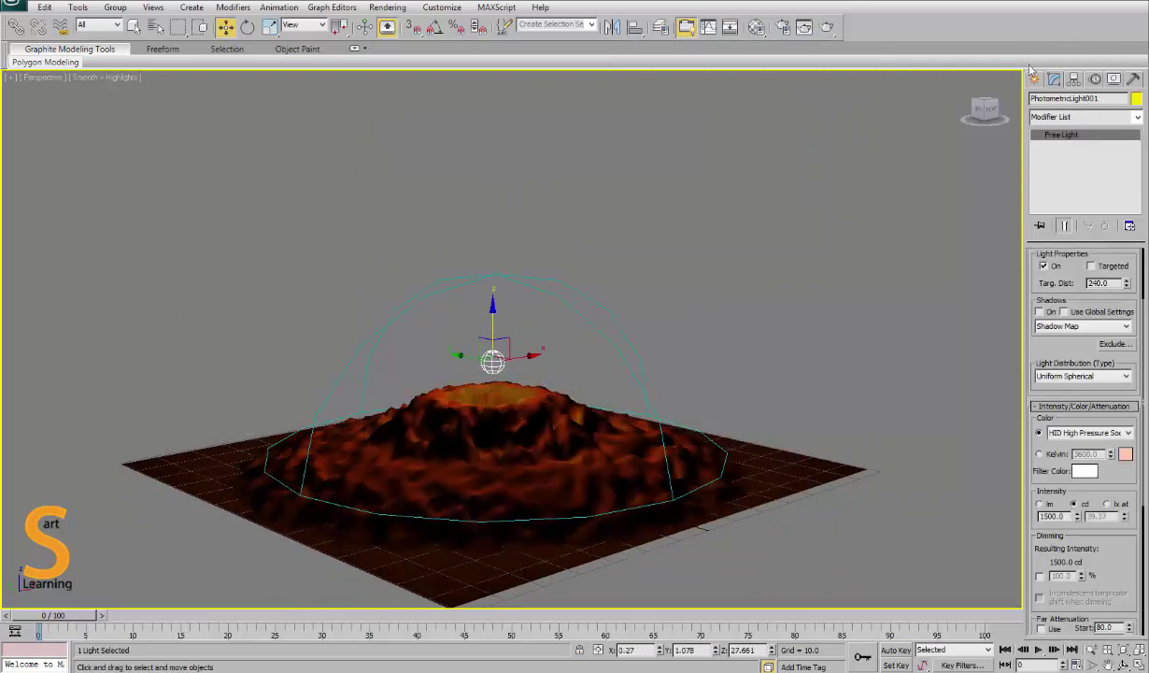
# Create a standard Target Spot in the front view, high to the left of the volcano, aimed at its crater about 240 units away
pyautogui.click(1034, 78)
pyautogui.click(1072, 101)
pyautogui.click(1083, 120)
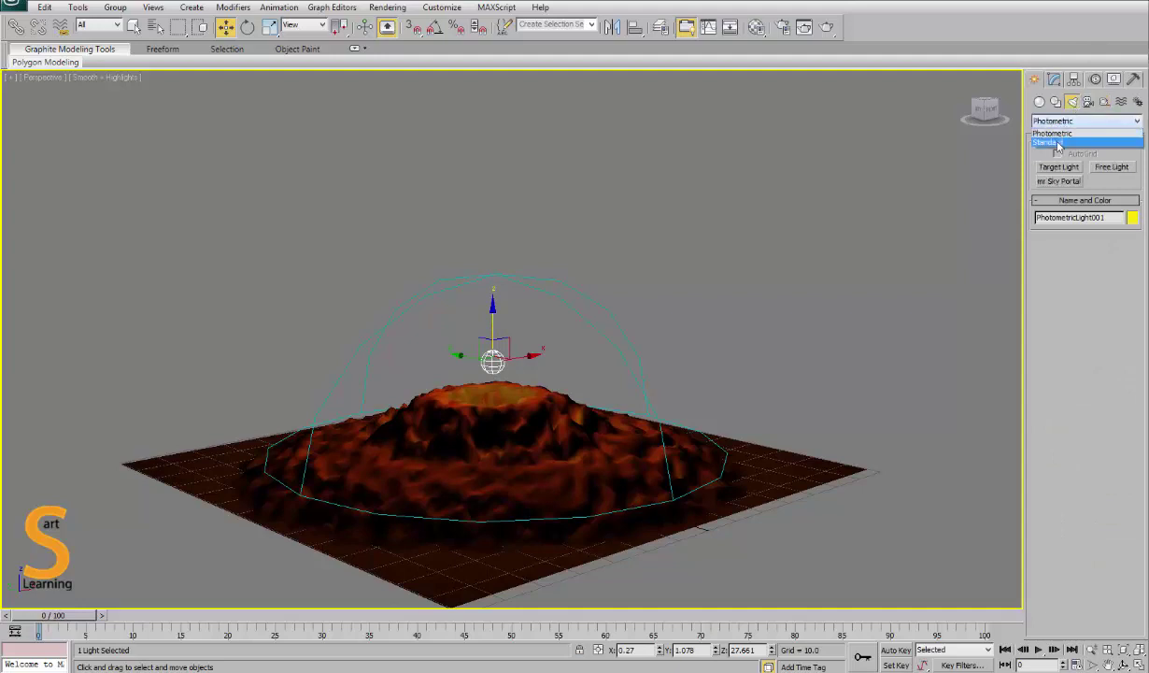
pyautogui.click(1065, 142)
pyautogui.click(1061, 166)
pyautogui.hotkey('alt', 'w')
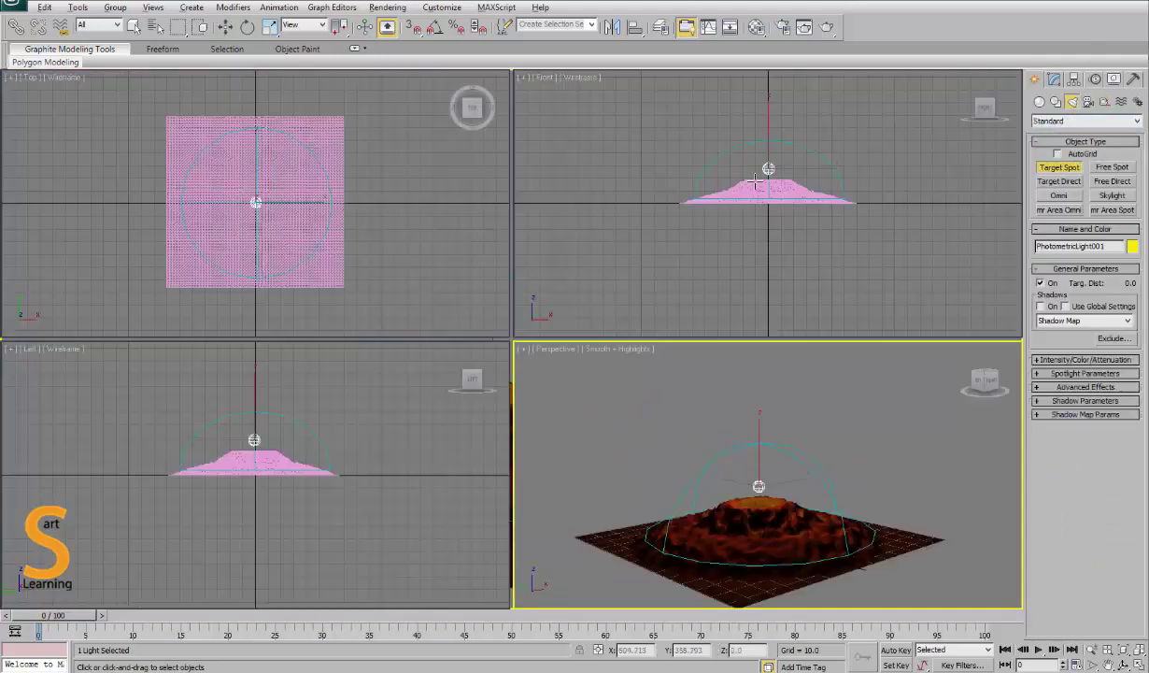
pyautogui.rightClick(704, 273)
pyautogui.hotkey('alt', 'w')
pyautogui.moveTo(451, 261); pyautogui.dragTo(471, 448, button='middle')
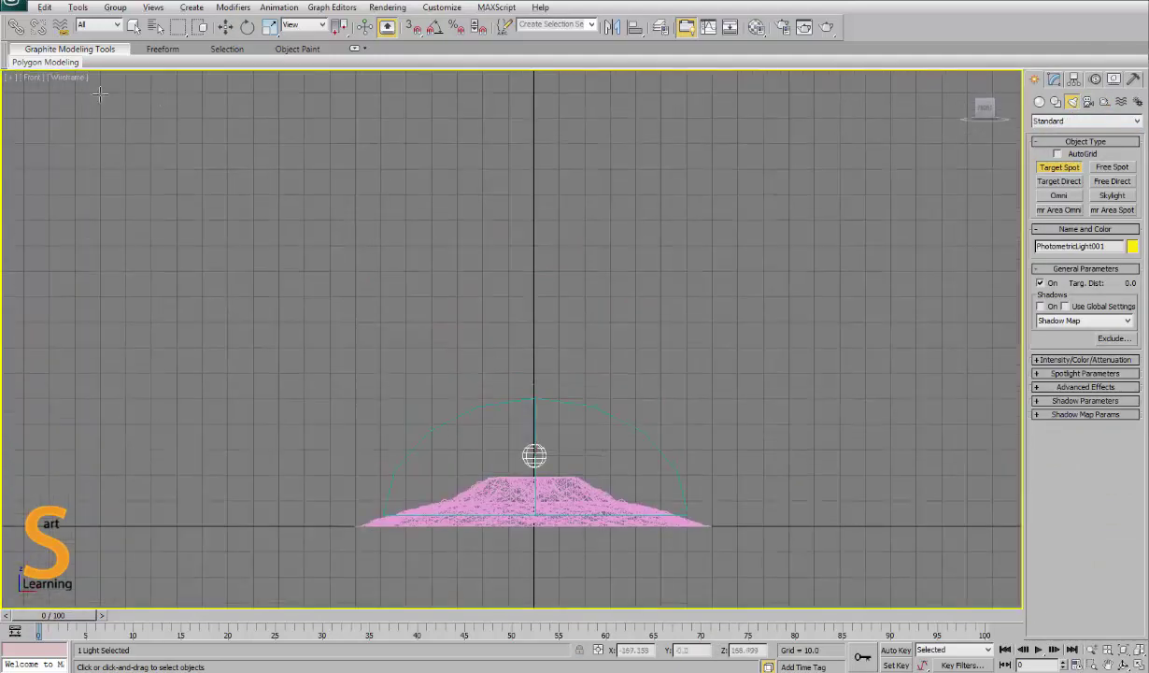
pyautogui.moveTo(92, 88); pyautogui.dragTo(520, 481)
pyautogui.rightClick(685, 445)
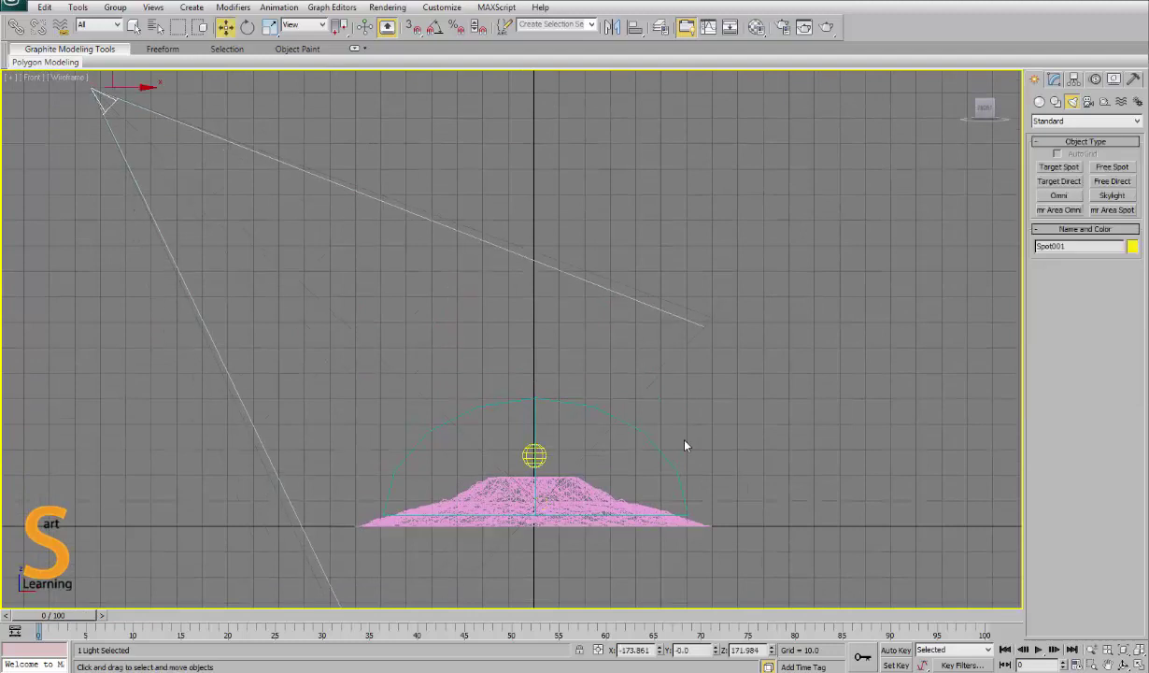
# Widen the spotlight cone to a hotspot of about 75.3 and a falloff of about 125.6
pyautogui.click(1055, 80)
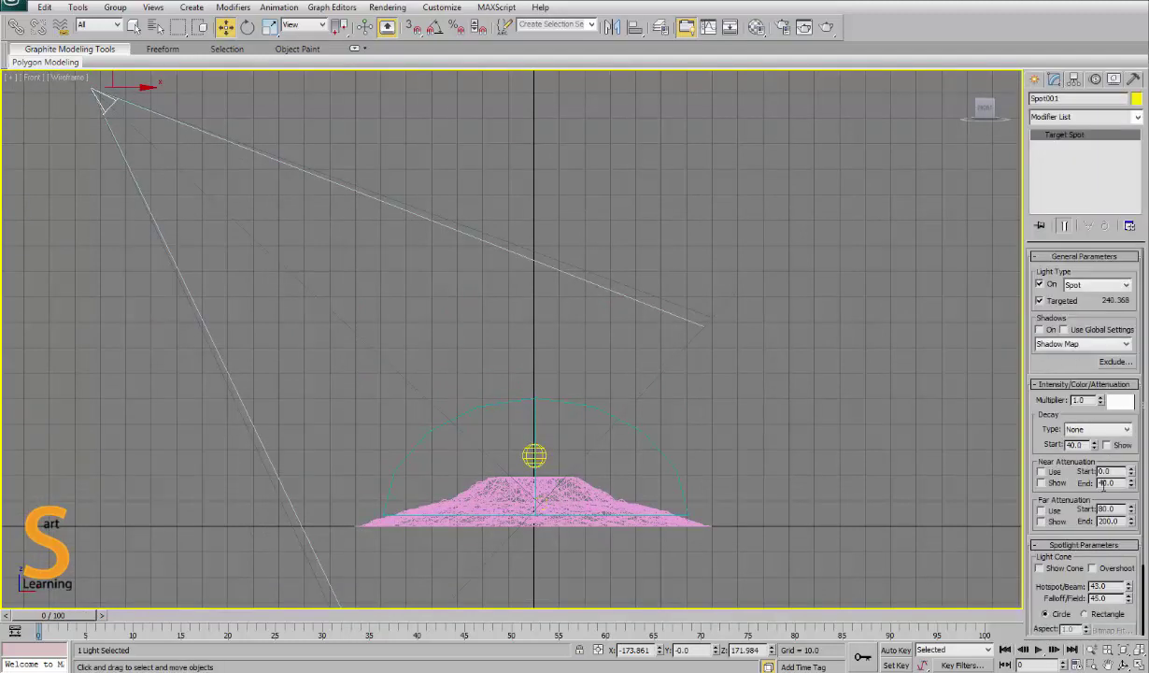
pyautogui.scroll(-3, 1081, 564)
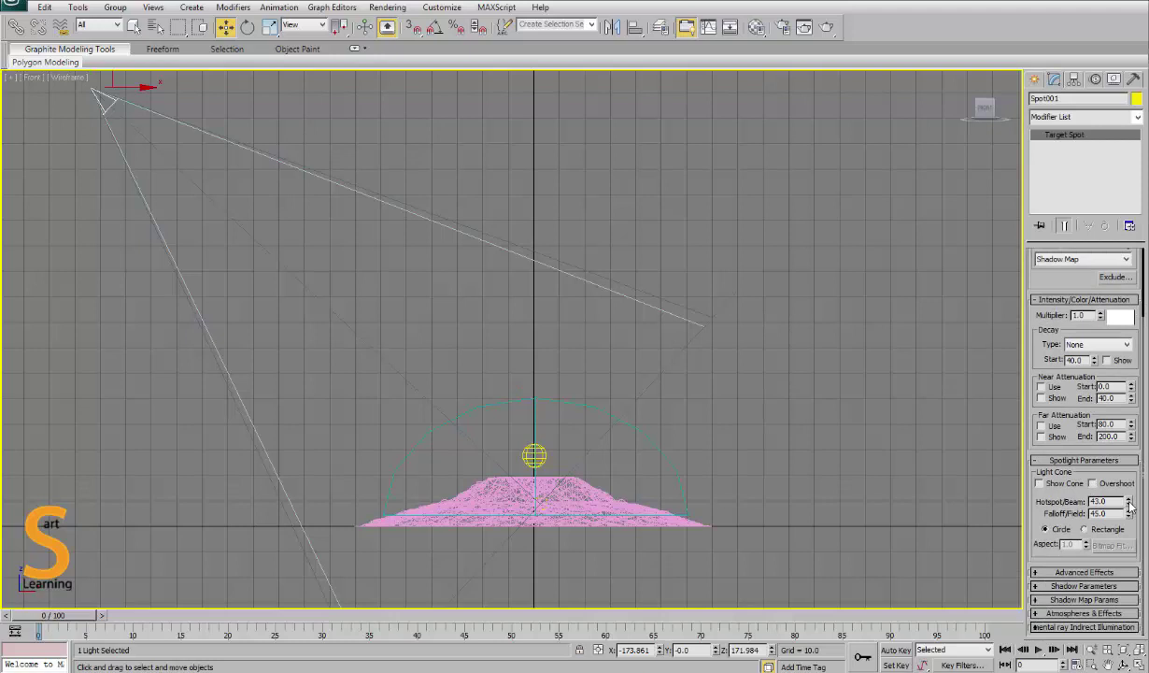
pyautogui.moveTo(1129, 506); pyautogui.dragTo(1146, 276)
# Colour the spotlight dark blue with hue 155, saturation 165 and value 91, and reduce its multiplier to about 0.4
pyautogui.click(1119, 317)
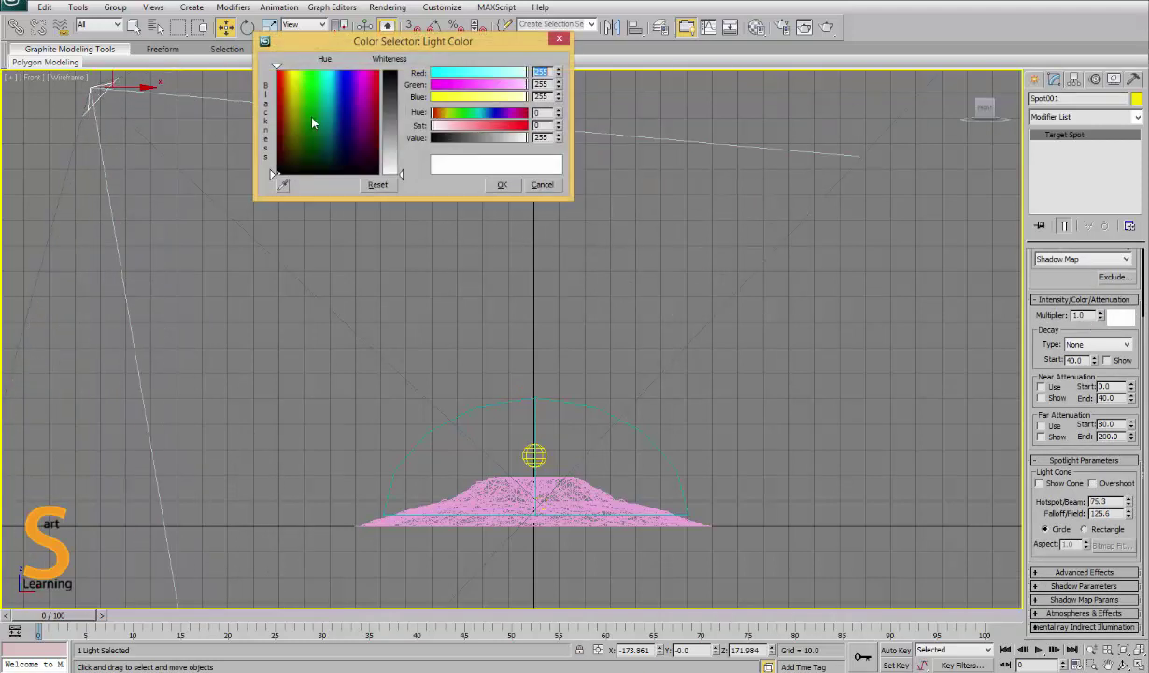
pyautogui.moveTo(342, 113); pyautogui.dragTo(338, 137)
pyautogui.moveTo(390, 109); pyautogui.dragTo(389, 69)
pyautogui.click(496, 127)
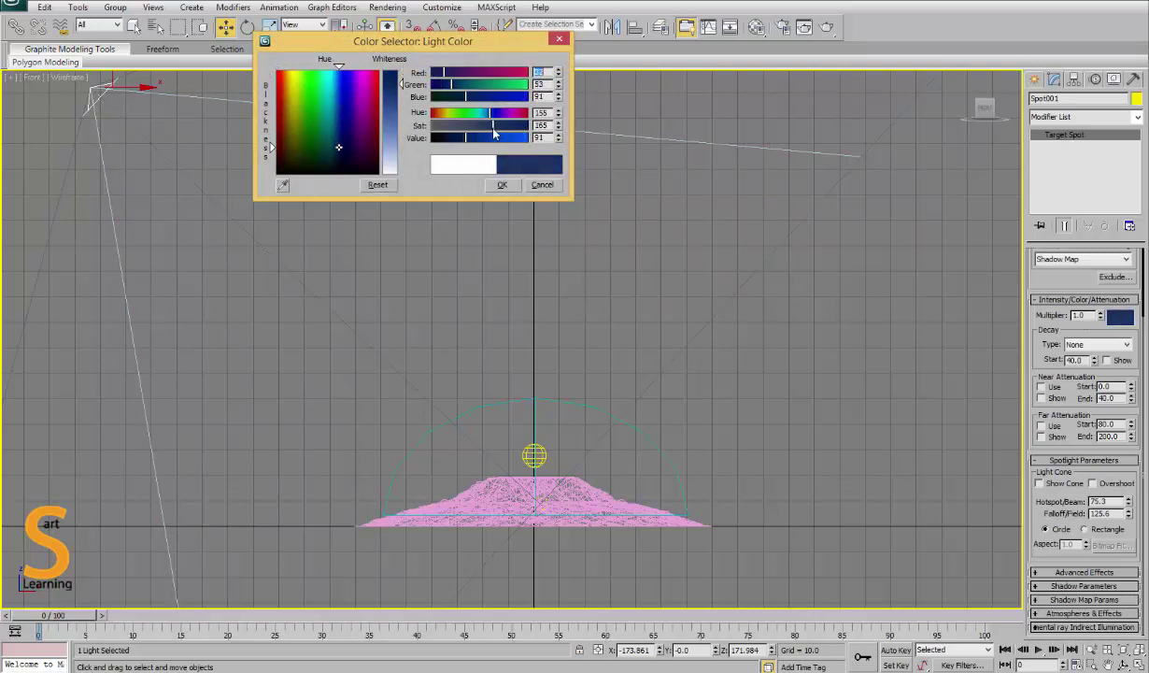
pyautogui.click(501, 184)
pyautogui.hotkey('alt', 'w')
pyautogui.rightClick(822, 461)
pyautogui.hotkey('alt', 'w')
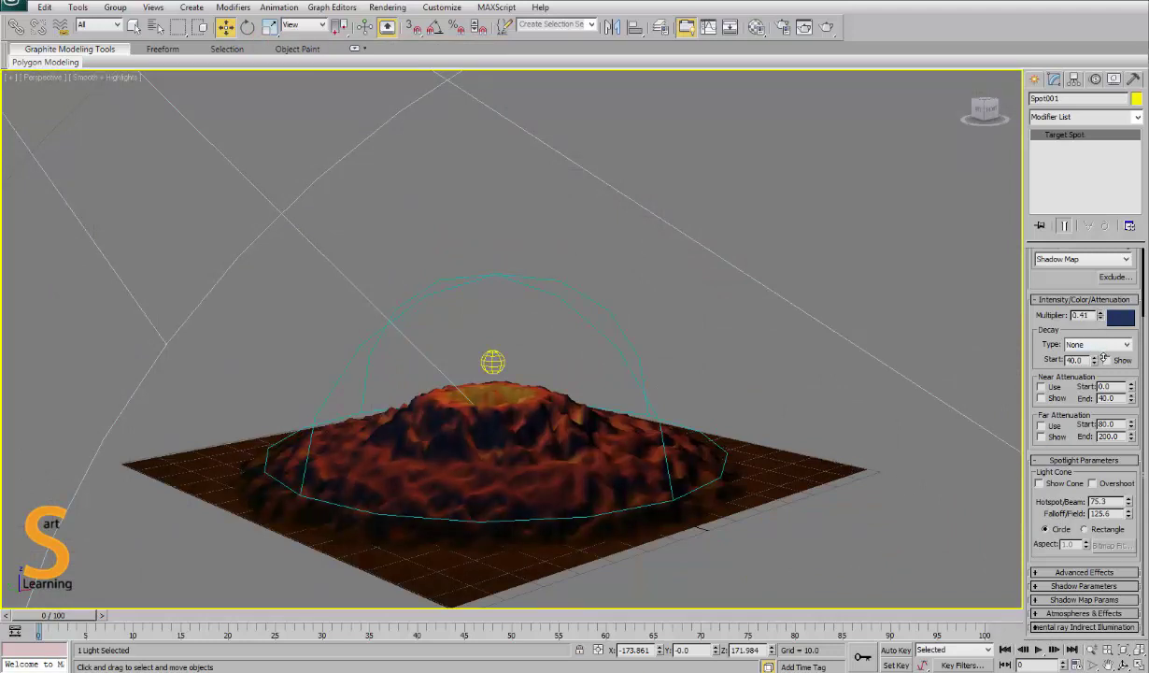
# Lower the spotlight and move it farther to the left of the volcano in the front view
pyautogui.hotkey('alt', 'w')
pyautogui.rightClick(710, 229)
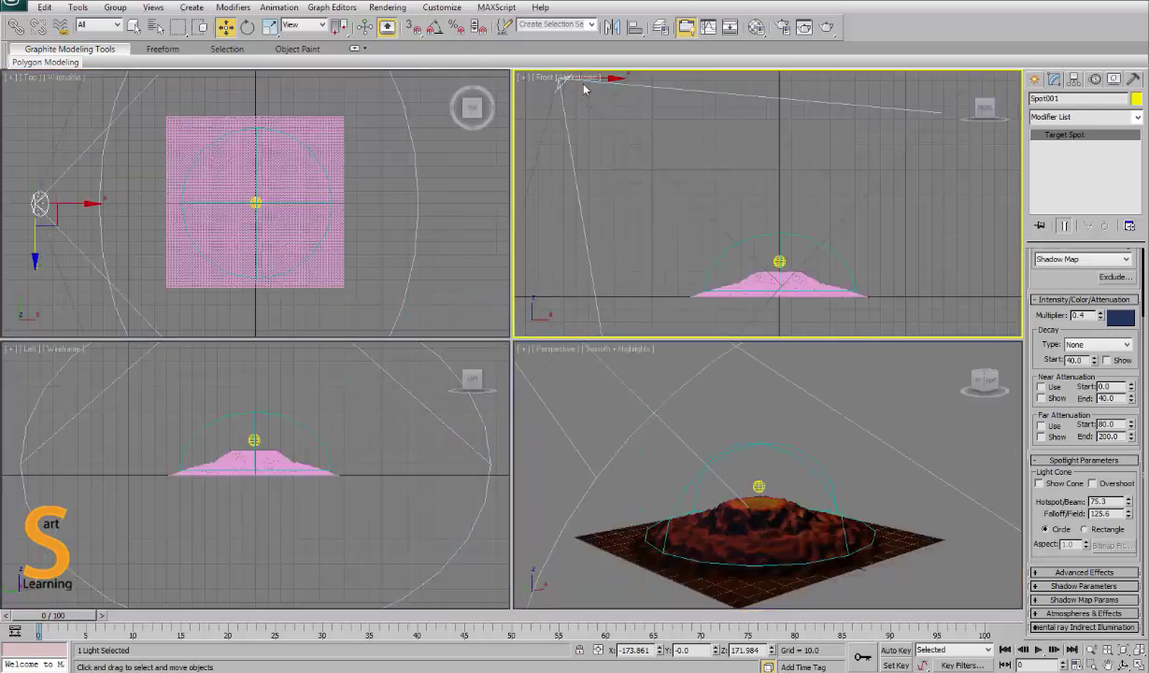
pyautogui.moveTo(572, 131); pyautogui.dragTo(591, 179, button='middle')
pyautogui.moveTo(585, 120); pyautogui.dragTo(702, 408)
# Render the perspective view from a low frontal angle to check the blue spotlight on the volcano
pyautogui.click(810, 525)
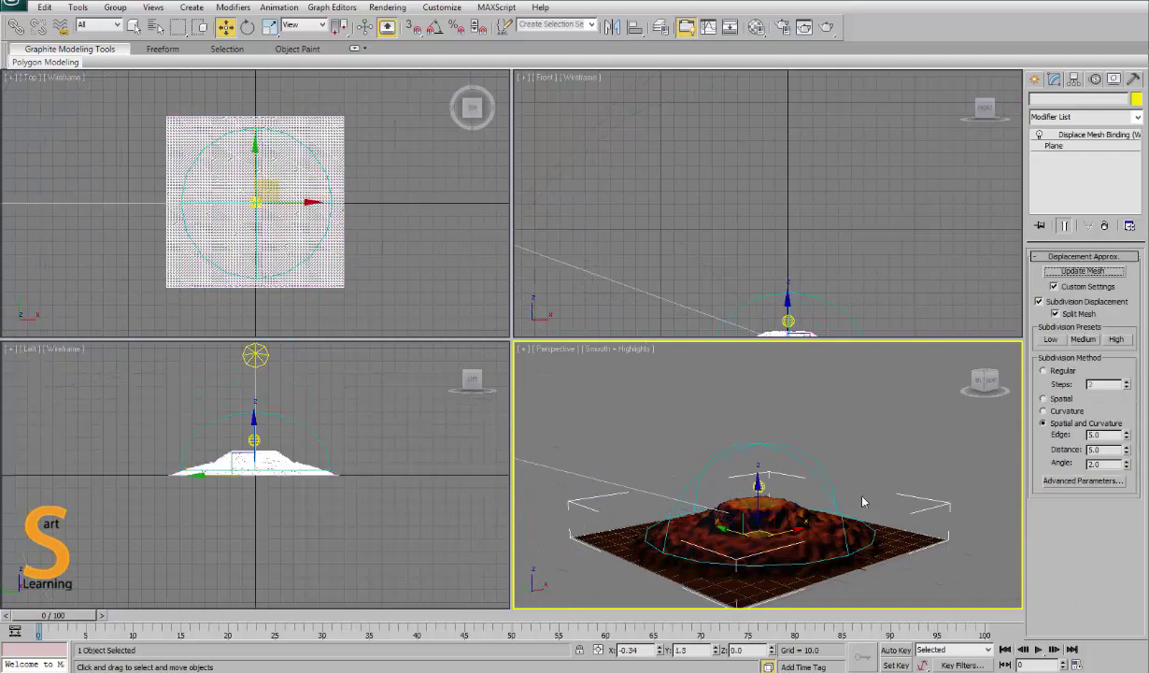
pyautogui.click(842, 459)
pyautogui.hotkey('alt', 'w')
pyautogui.keyDown('alt'); pyautogui.moveTo(670, 463); pyautogui.dragTo(750, 490, button='middle'); pyautogui.keyUp('alt')
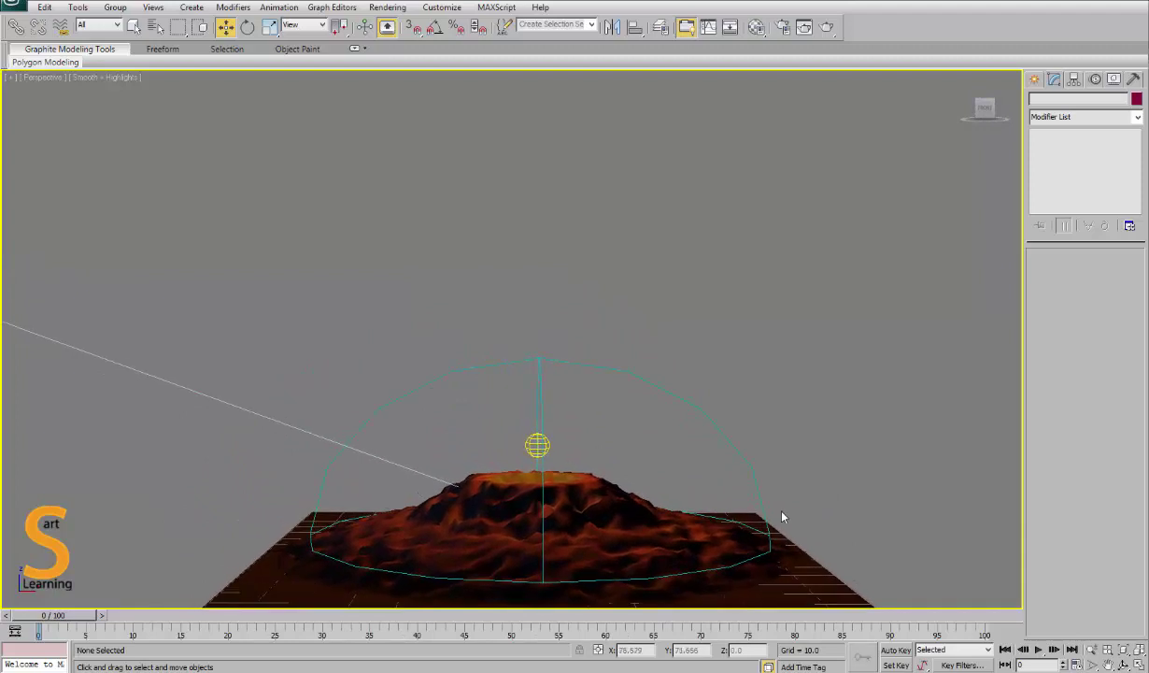
pyautogui.hotkey('shift', 'q')
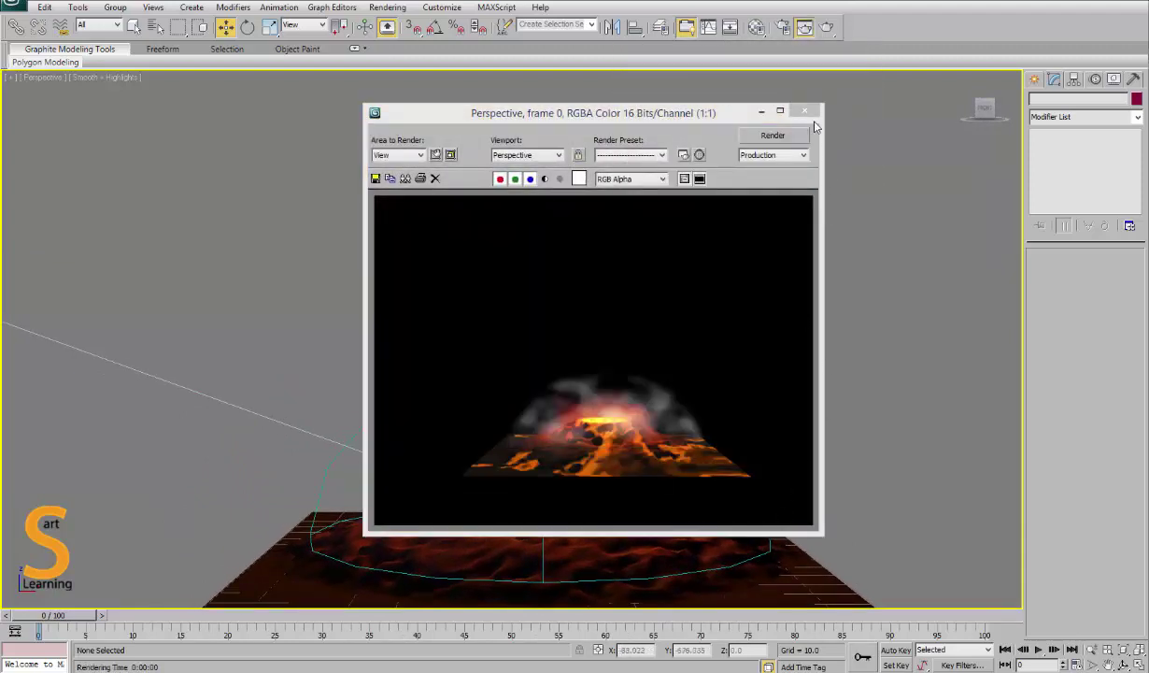
pyautogui.click(805, 111)
# Show the safe frame in the perspective view, frame the volcano closely and render it
pyautogui.hotkey('shift', 'f')
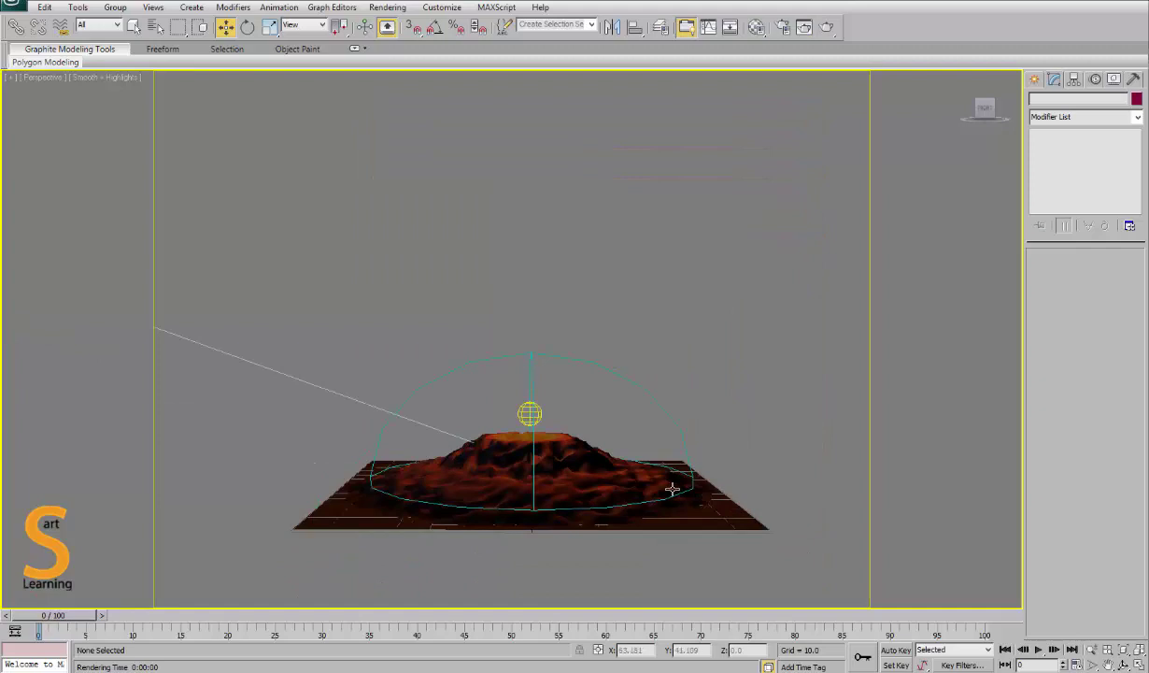
pyautogui.scroll(5, 642, 474)
pyautogui.moveTo(636, 379); pyautogui.dragTo(636, 277, button='middle')
pyautogui.scroll(2, 579, 457)
pyautogui.keyDown('alt'); pyautogui.moveTo(579, 457); pyautogui.dragTo(585, 479, button='middle'); pyautogui.keyUp('alt')
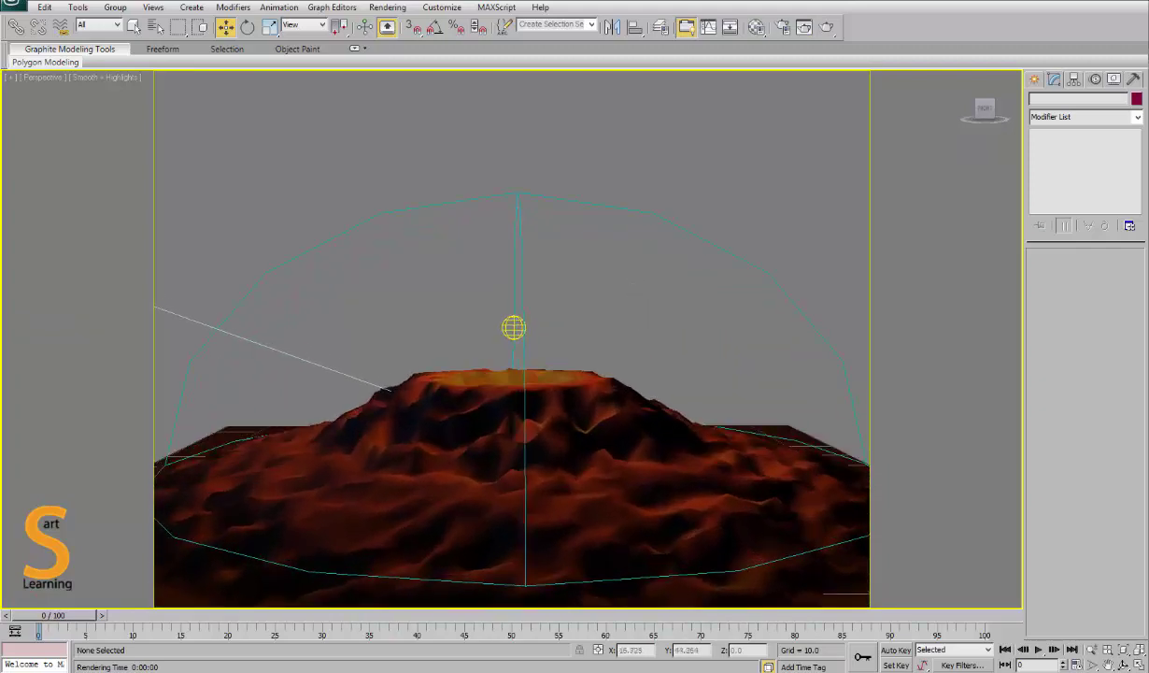
pyautogui.hotkey('shift', 'q')
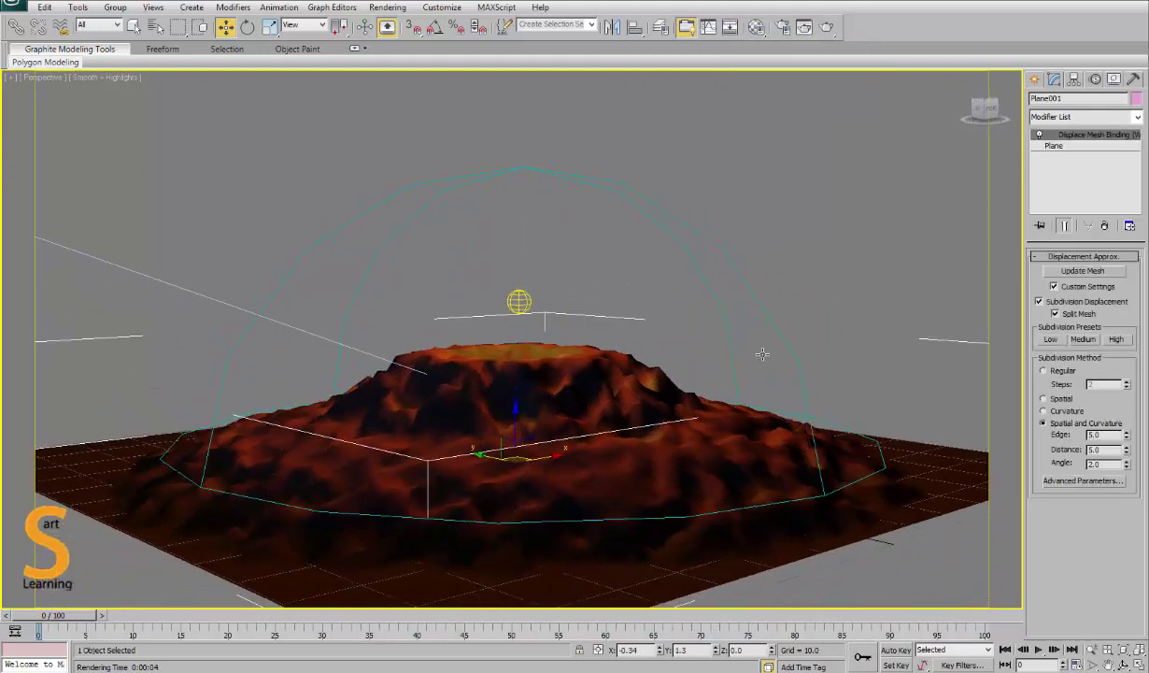
# Render the whole volcano from farther away at a raised corner angle
pyautogui.scroll(-4, 700, 381)
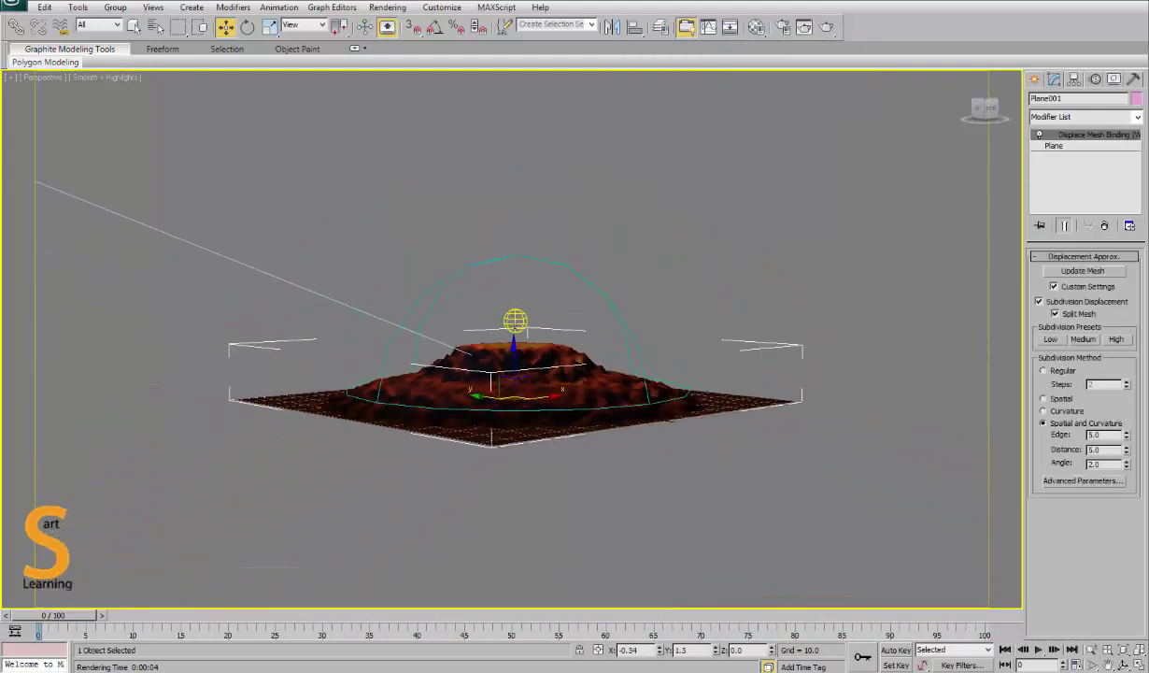
pyautogui.keyDown('alt'); pyautogui.moveTo(701, 381); pyautogui.dragTo(706, 386, button='middle'); pyautogui.keyUp('alt')
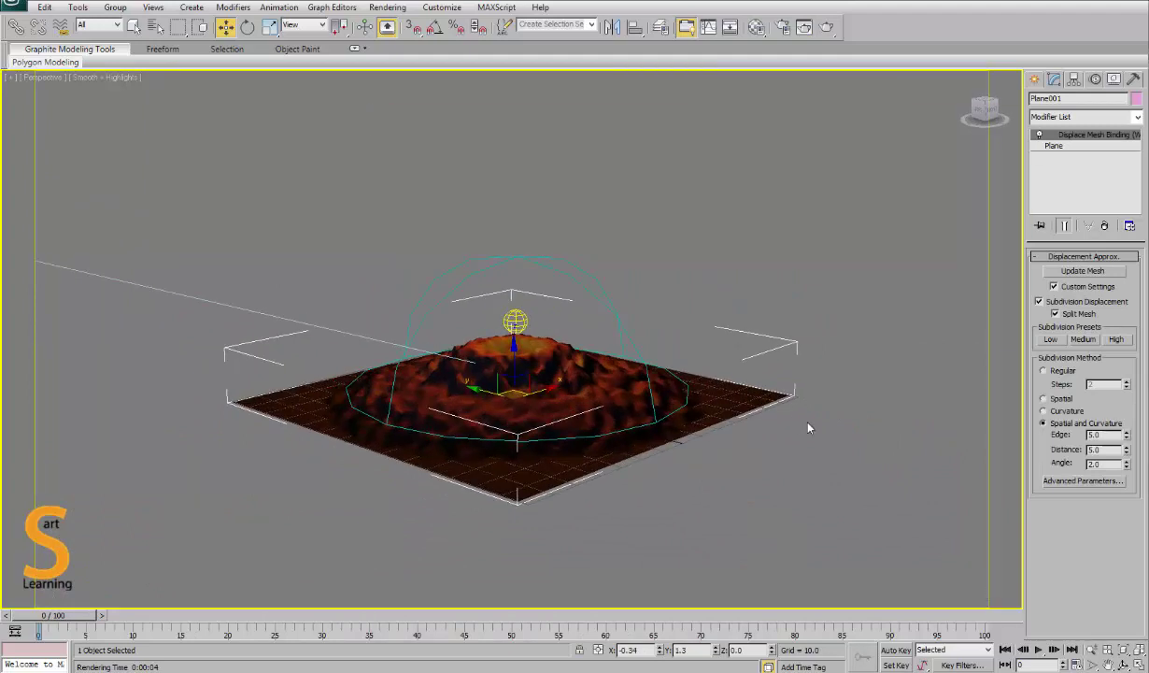
pyautogui.hotkey('shift', 'q')
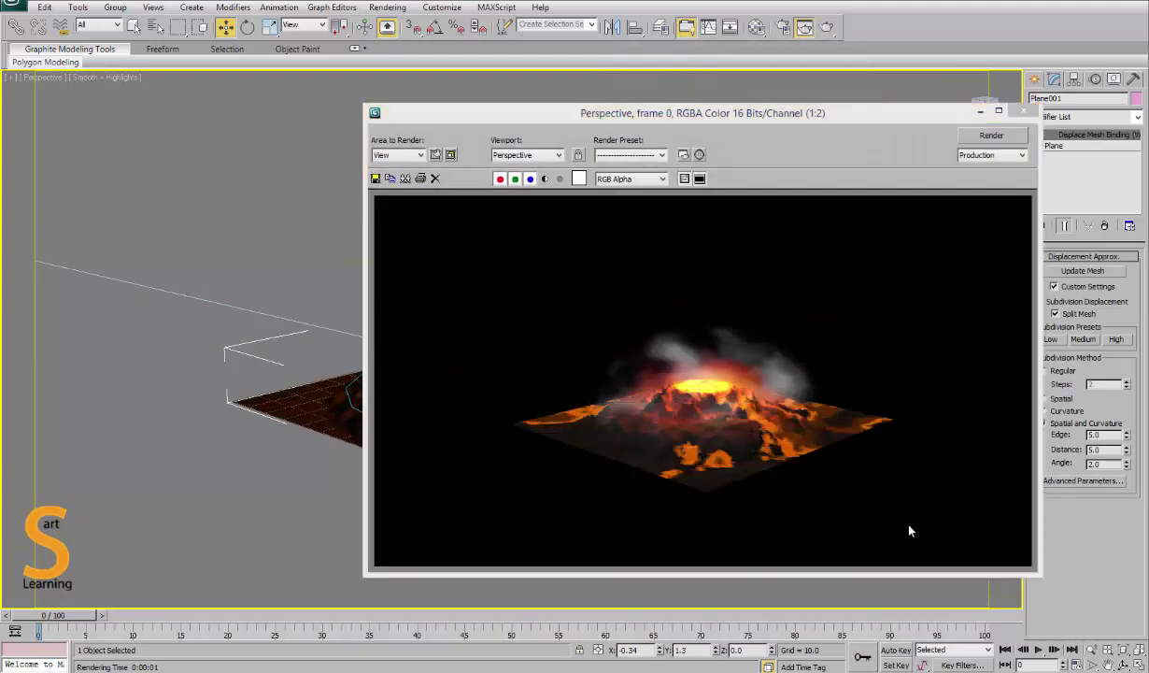